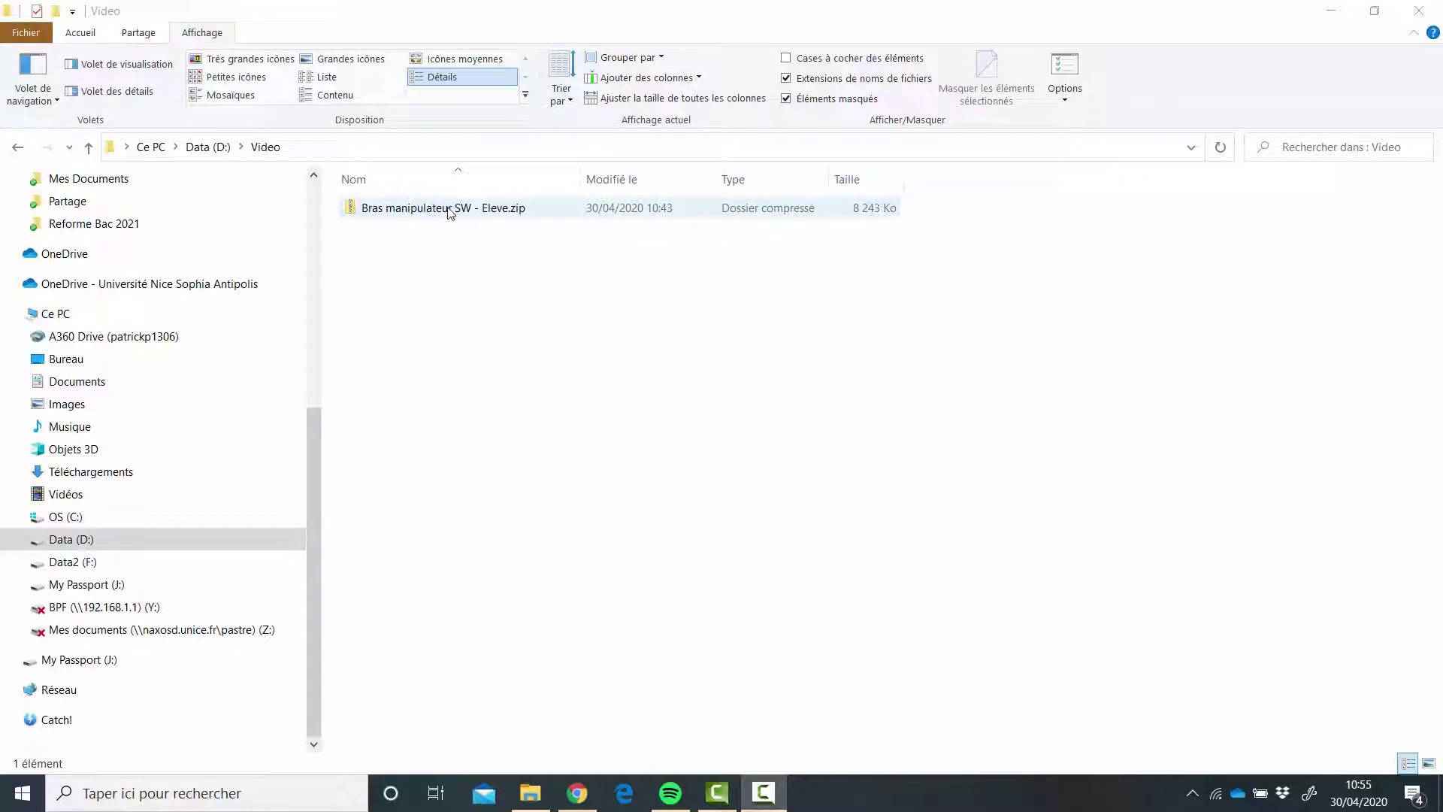
- Extract the archive Bras manipulateur SW - Eleve.zip into its current folder with 7-Zip
{"action": "left_click", "coordinate": [448, 210]}
{"action": "right_click", "coordinate": [449, 211]}
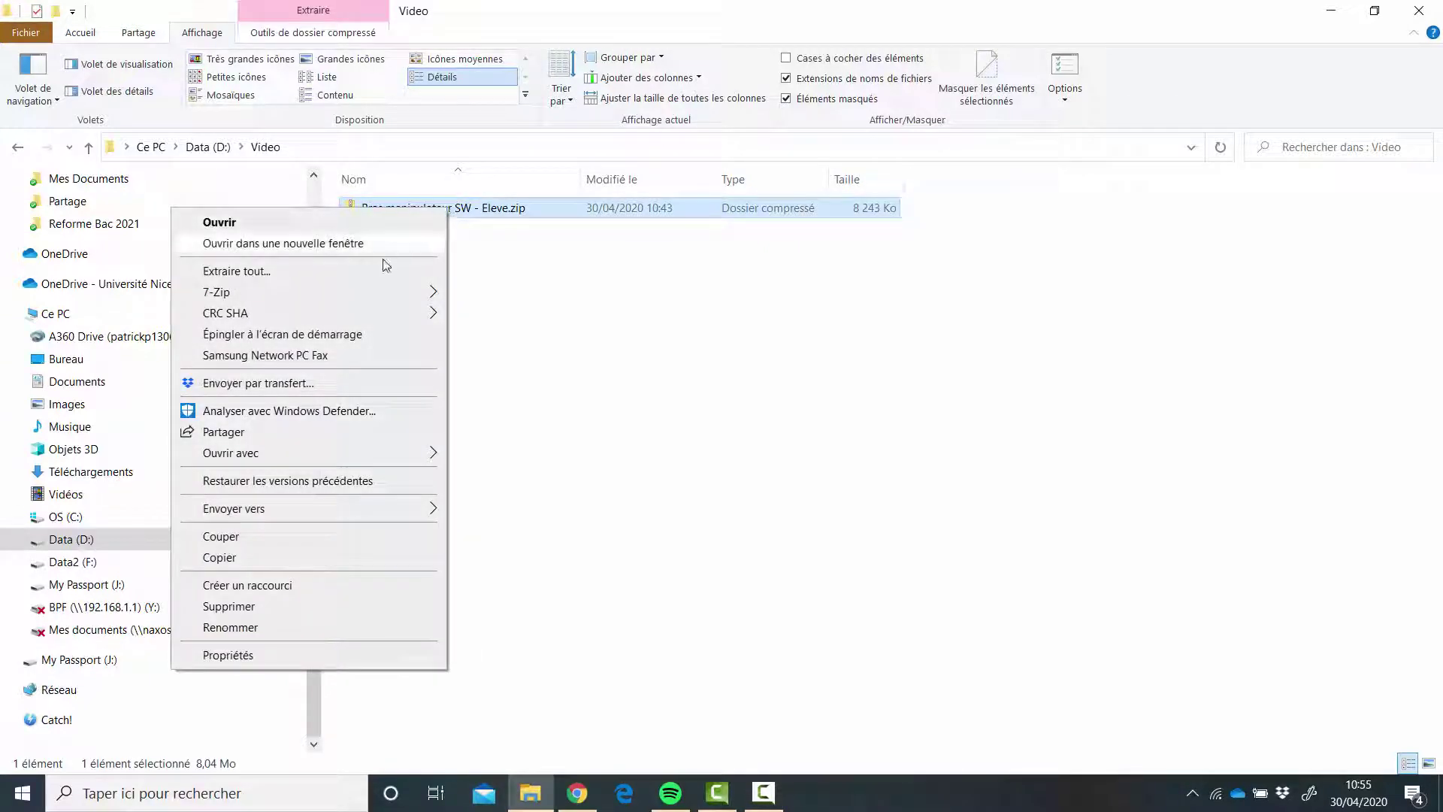
{"action": "mouse_move", "coordinate": [426, 293]}
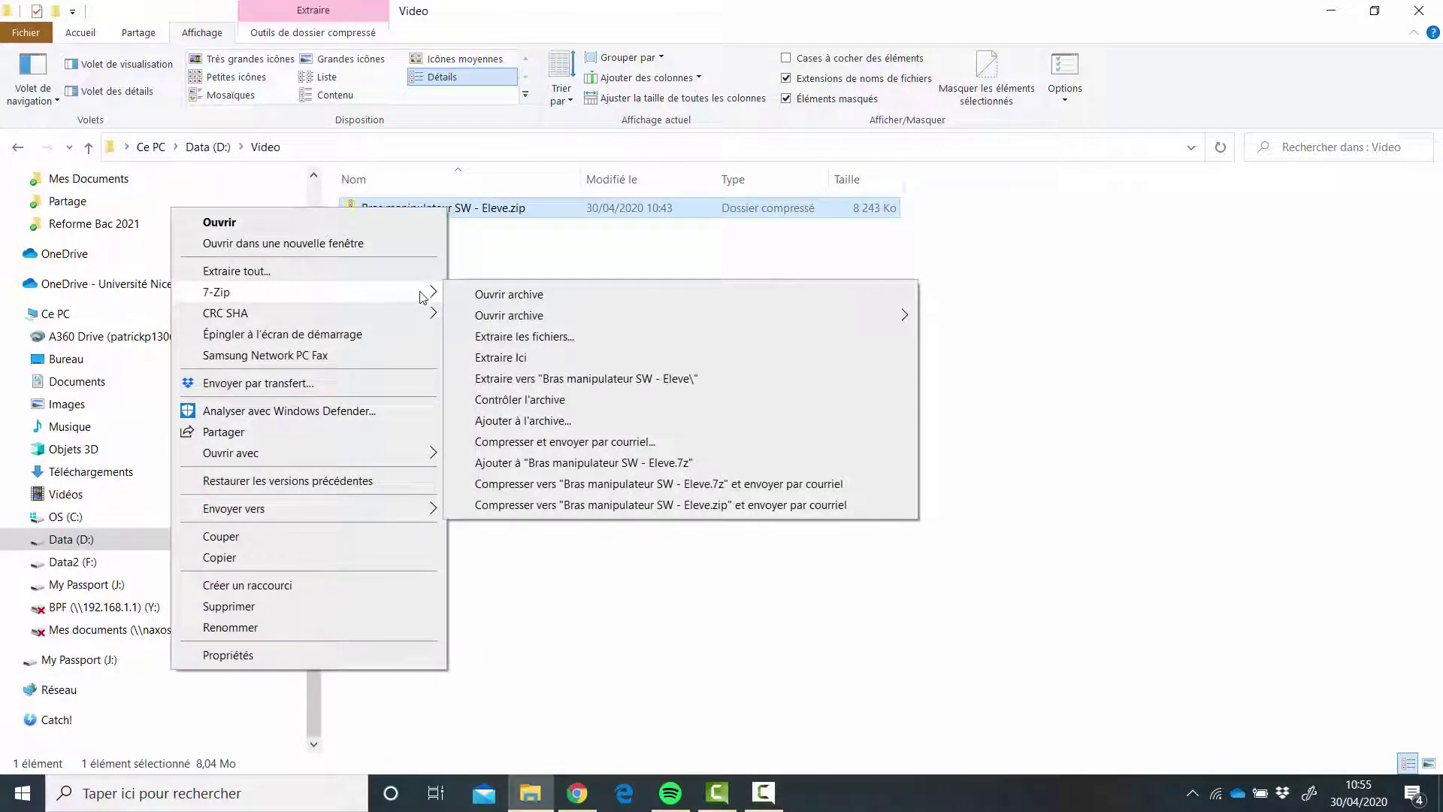
{"action": "left_click", "coordinate": [526, 357]}
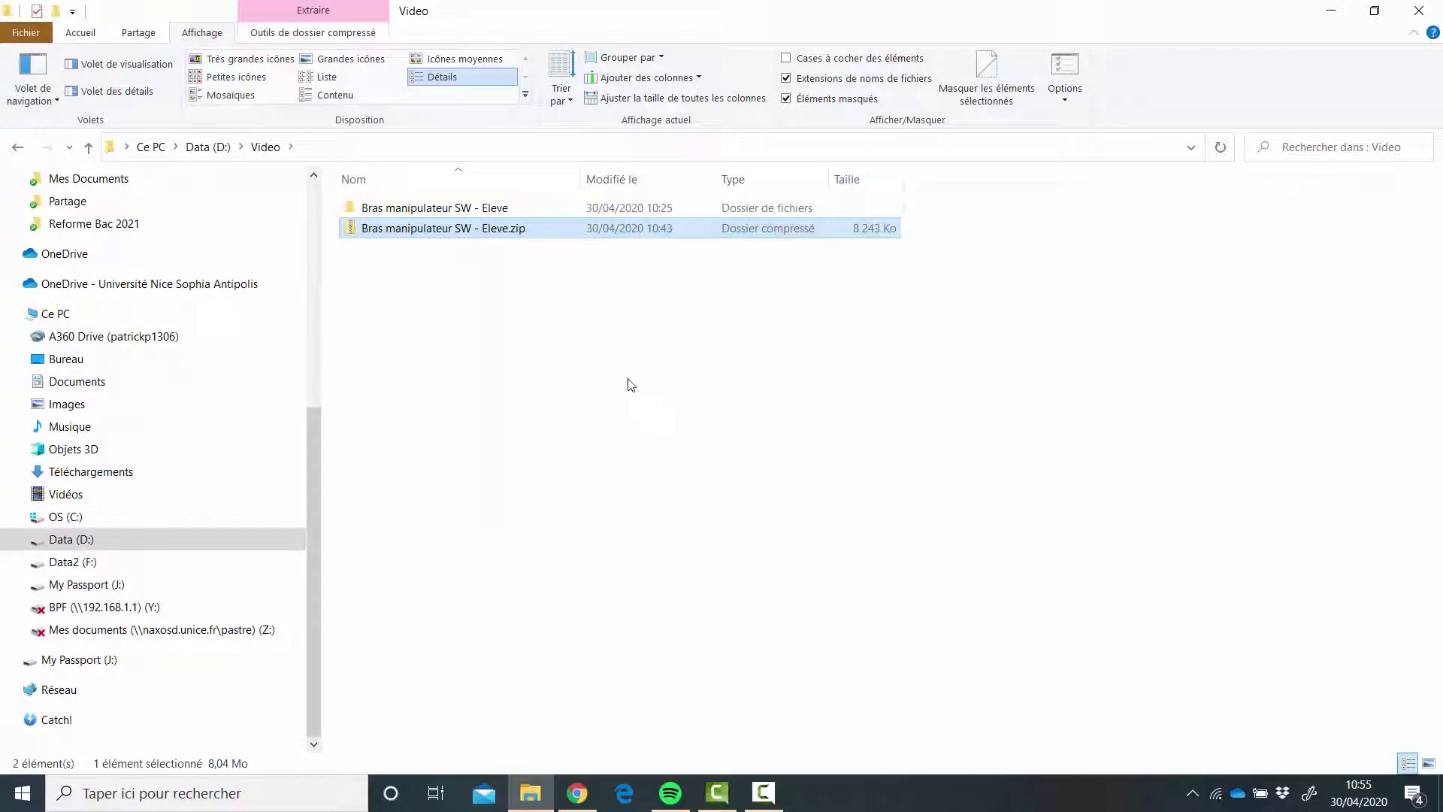
- Open the extracted folder Bras manipulateur SW - Eleve
{"action": "left_click", "coordinate": [418, 266]}
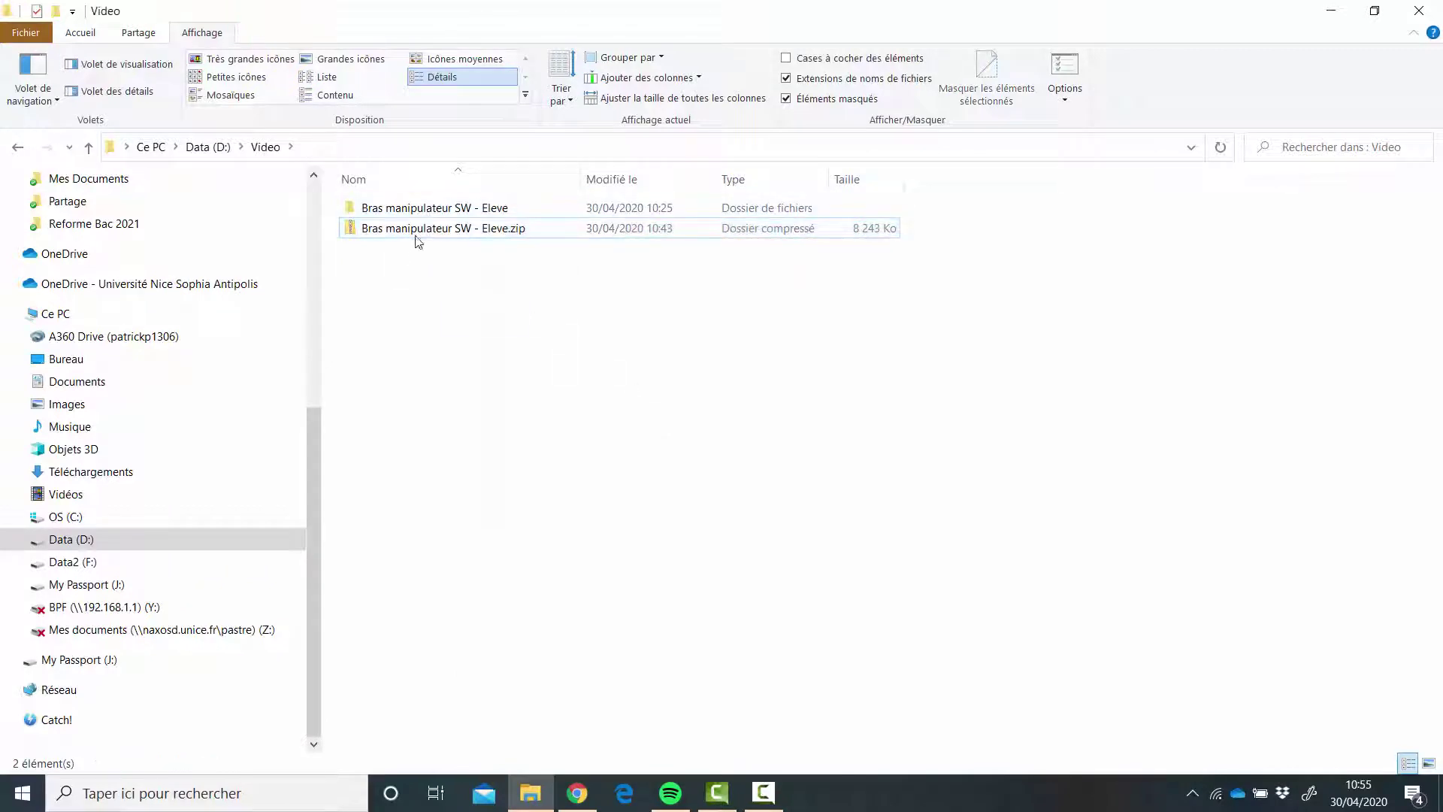
{"action": "left_click", "coordinate": [418, 229]}
{"action": "left_click", "coordinate": [419, 208]}
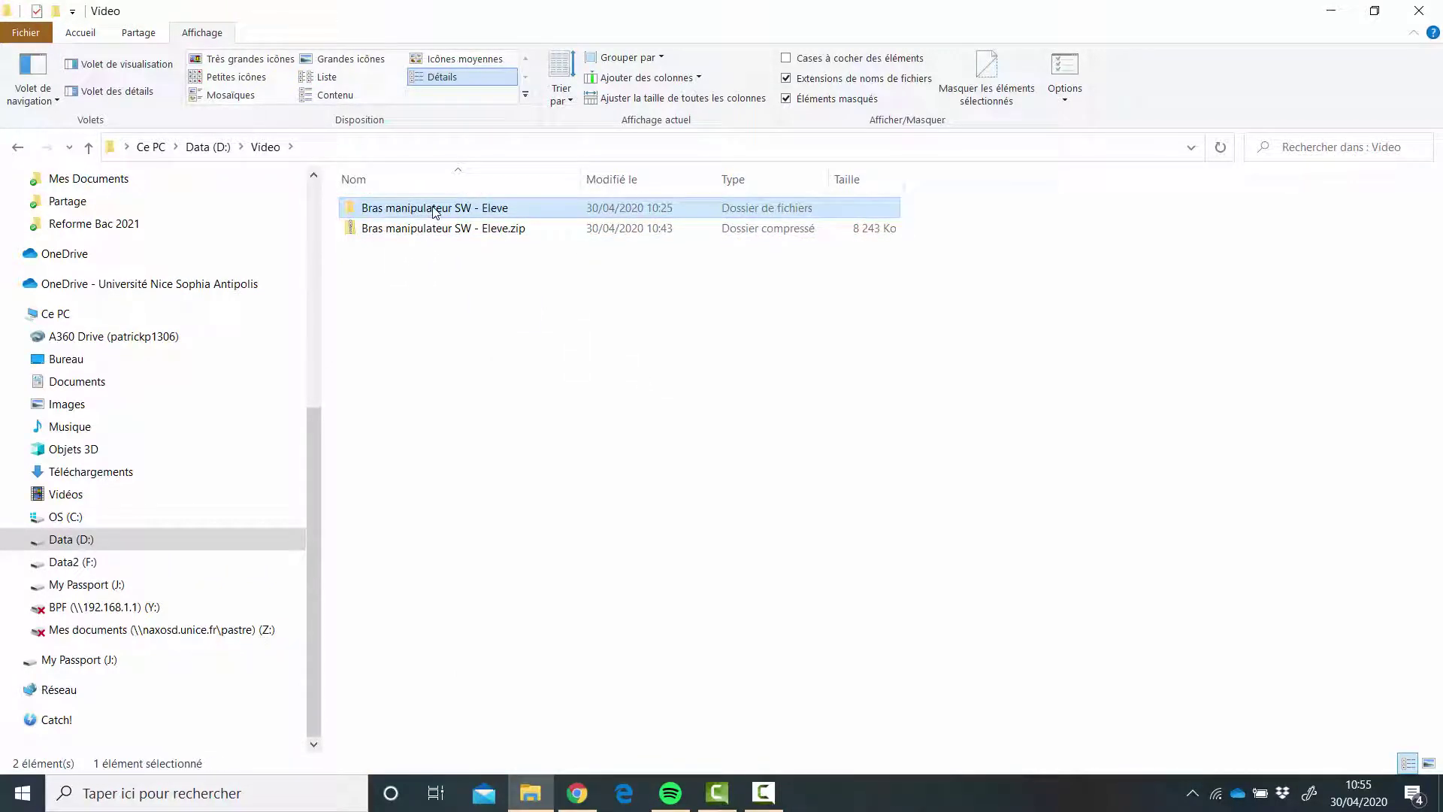
{"action": "double_click", "coordinate": [433, 209]}
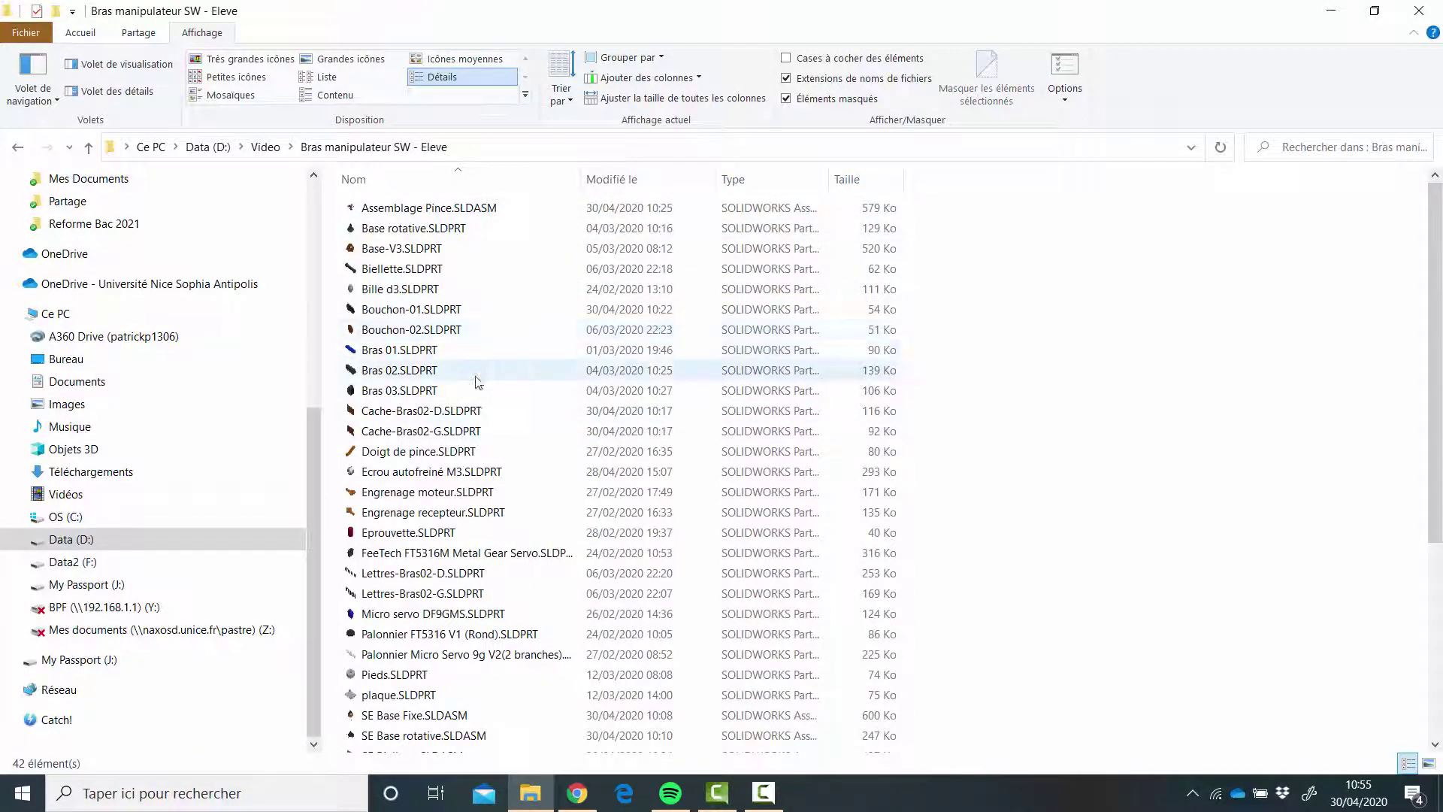
- Open the assembly SE Base Fixe.SLDASM from the extracted folder in SOLIDWORKS 2017
{"action": "scroll", "coordinate": [479, 398], "scroll_direction": "down", "scroll_amount": 5}
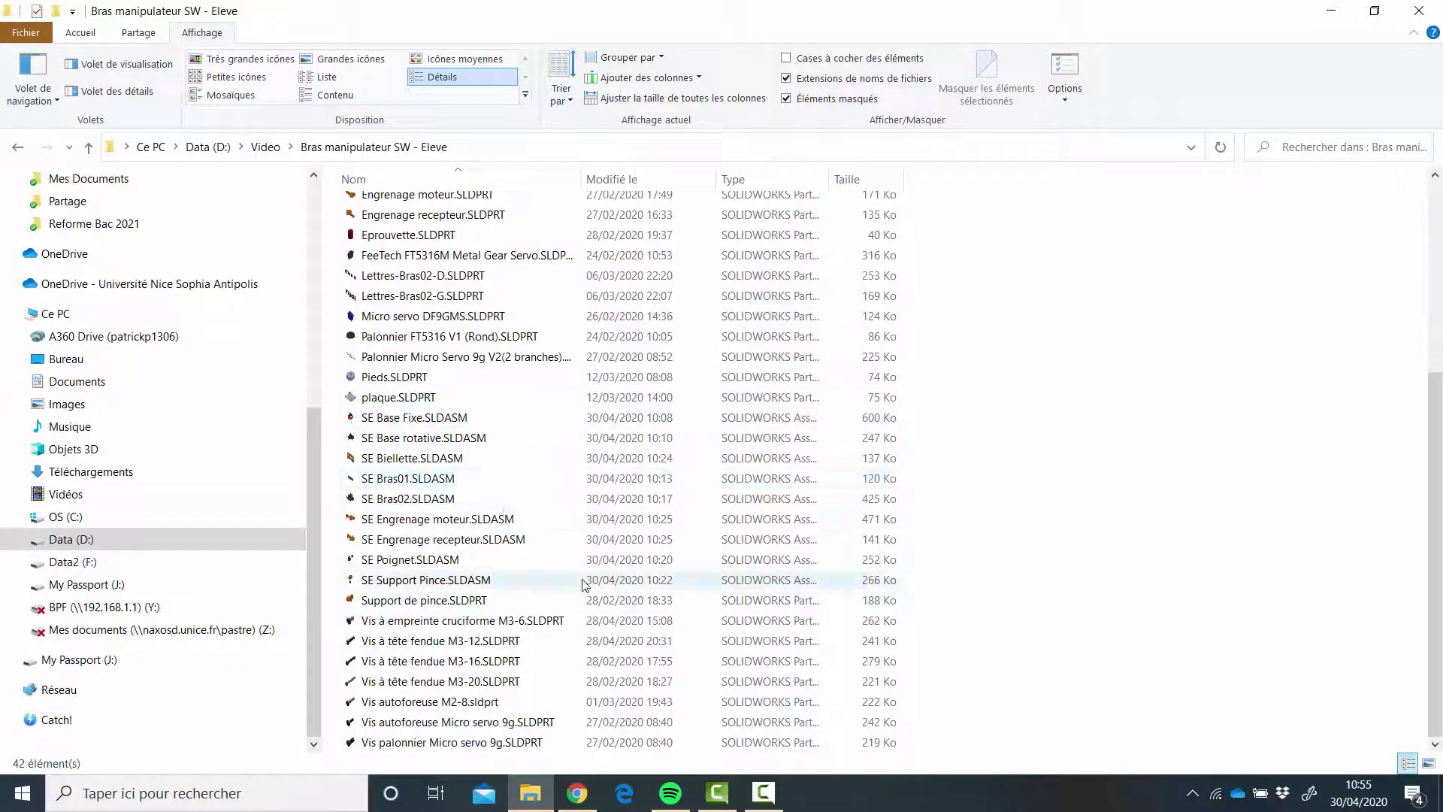
{"action": "left_click", "coordinate": [420, 423]}
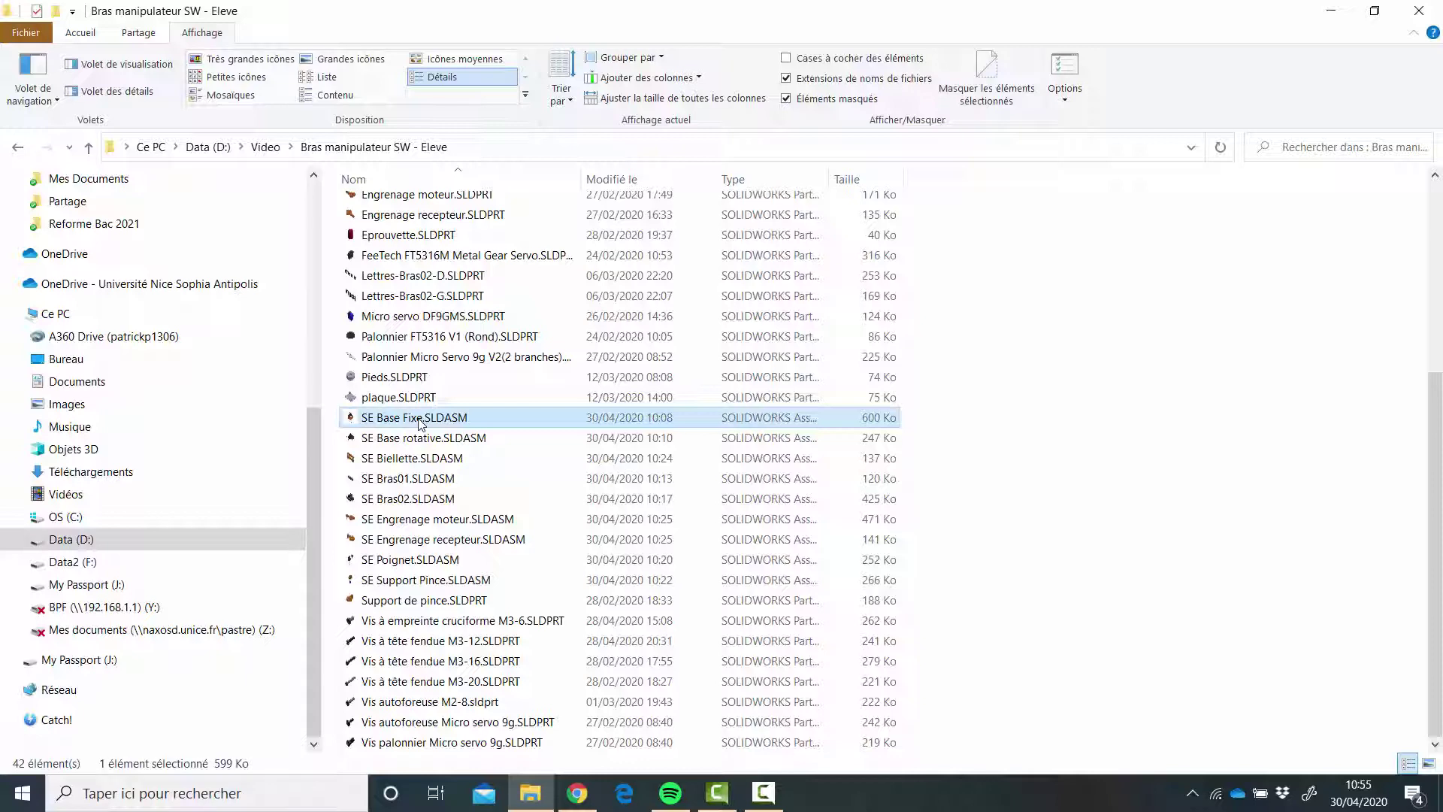
{"action": "left_click", "coordinate": [423, 436]}
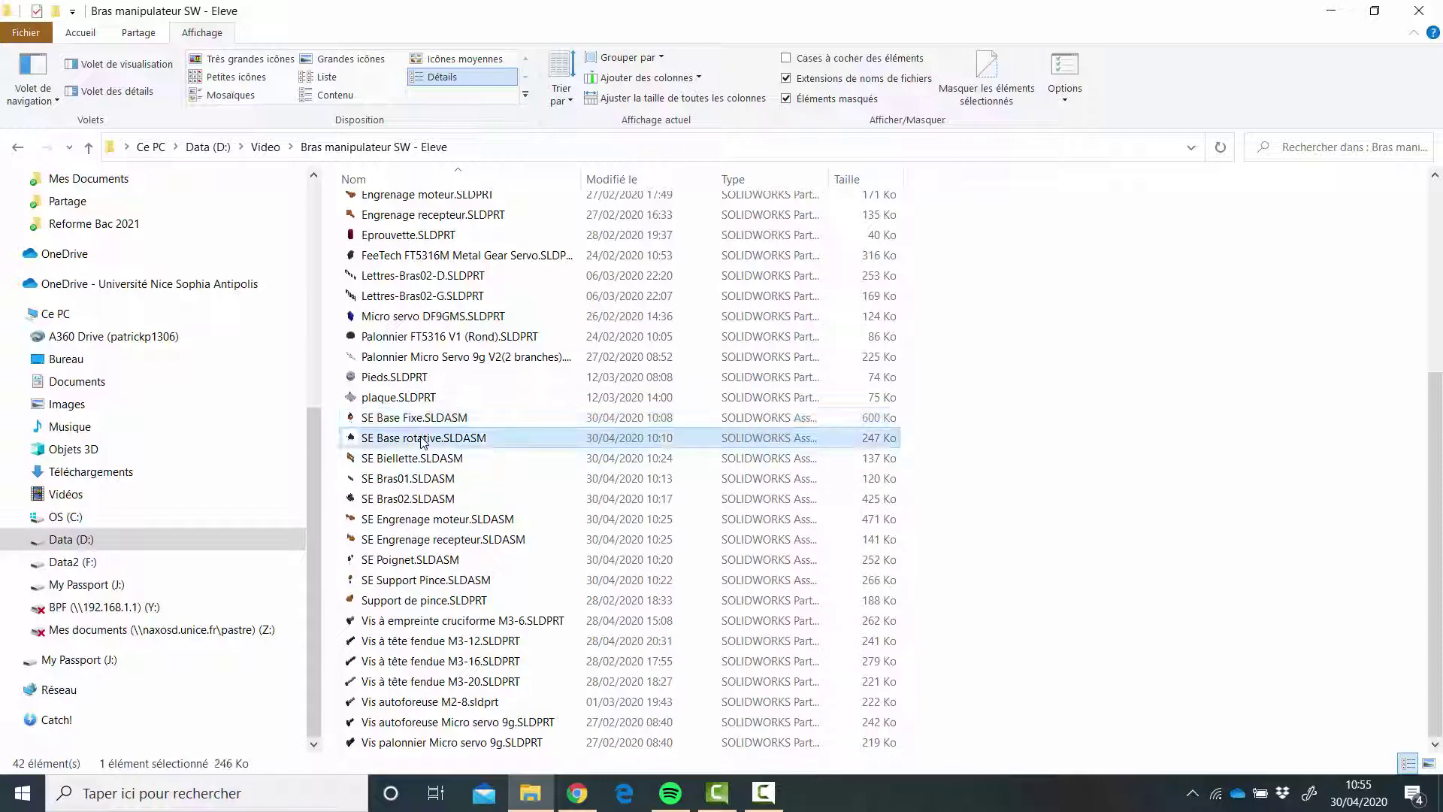
{"action": "left_click", "coordinate": [420, 419]}
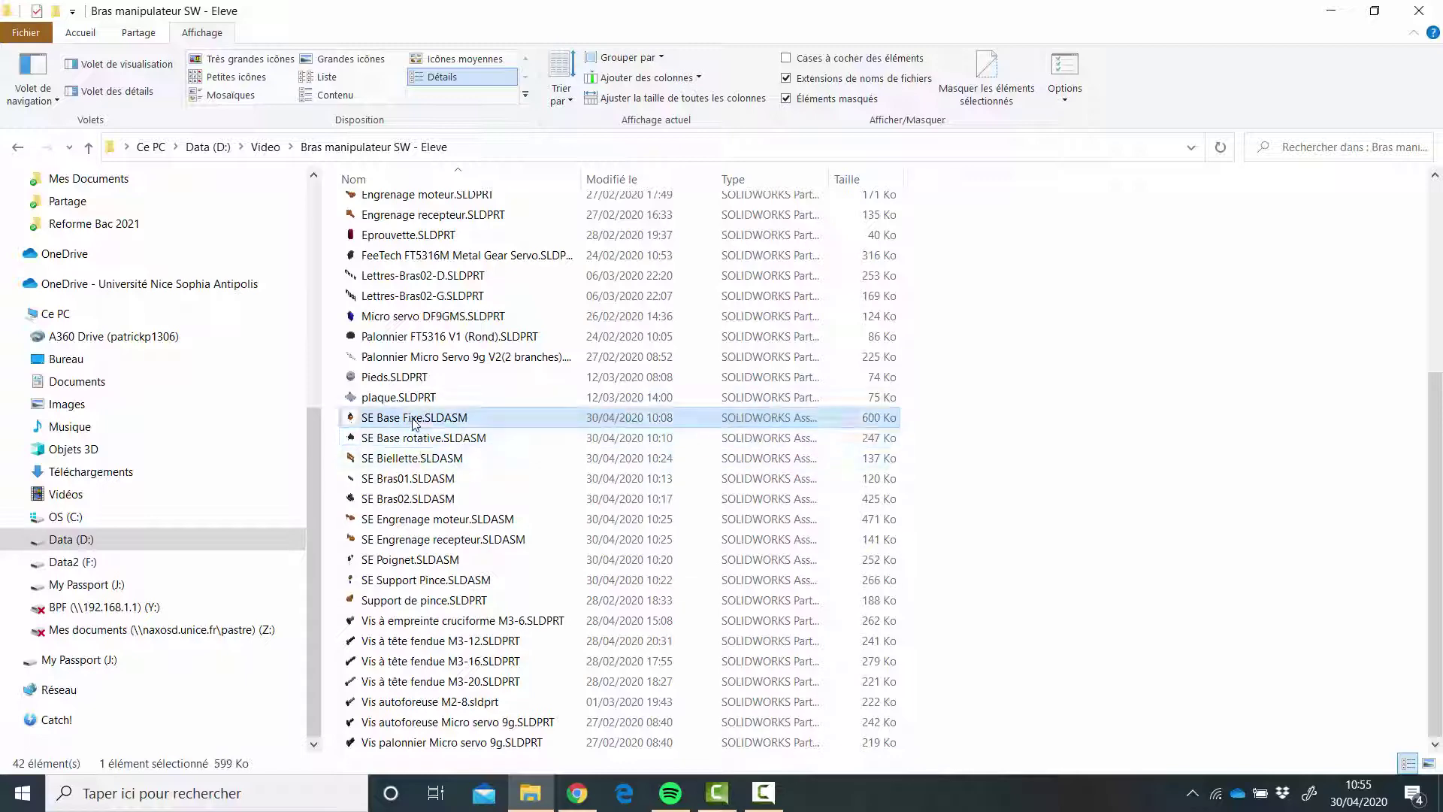
{"action": "double_click", "coordinate": [421, 422]}
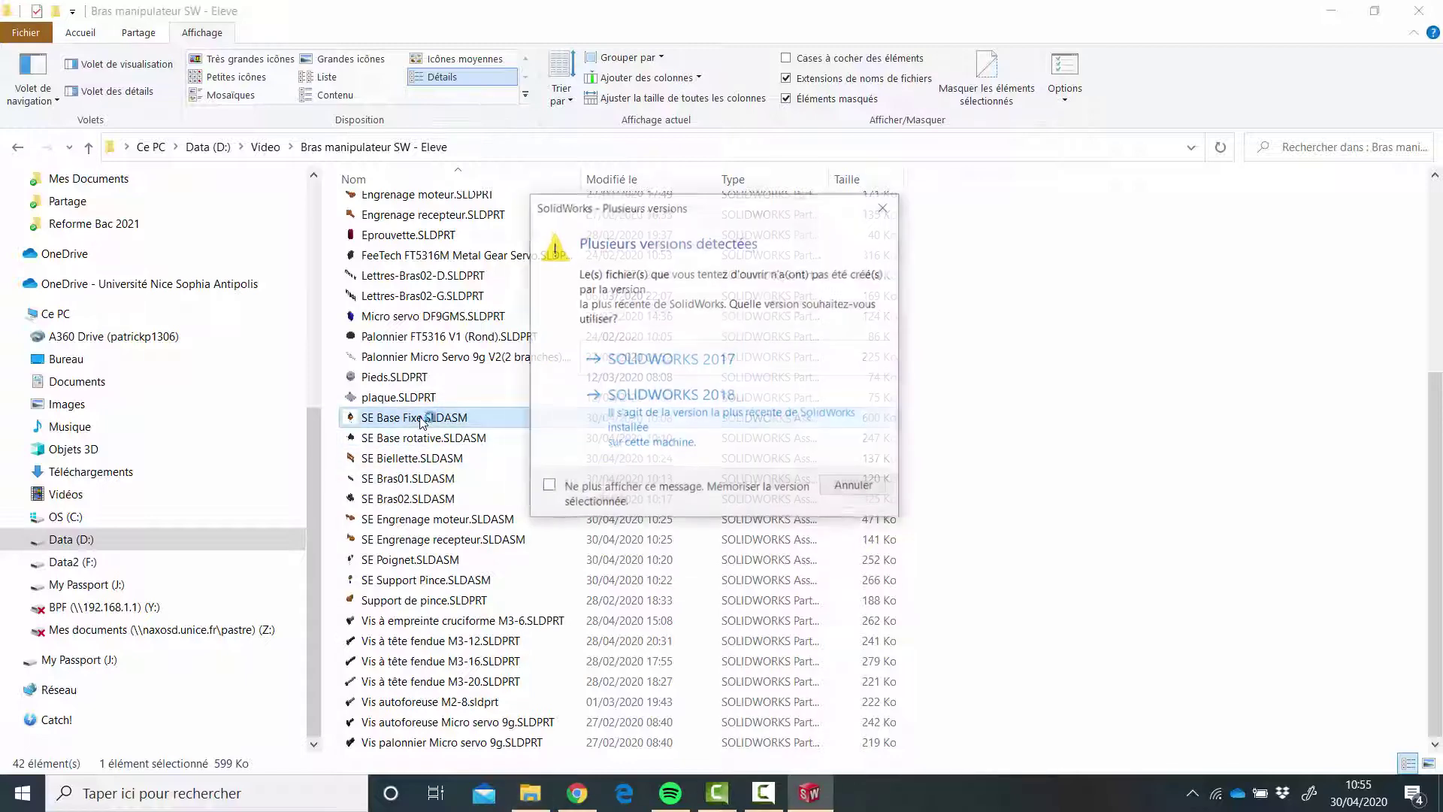
{"action": "left_click", "coordinate": [682, 371]}
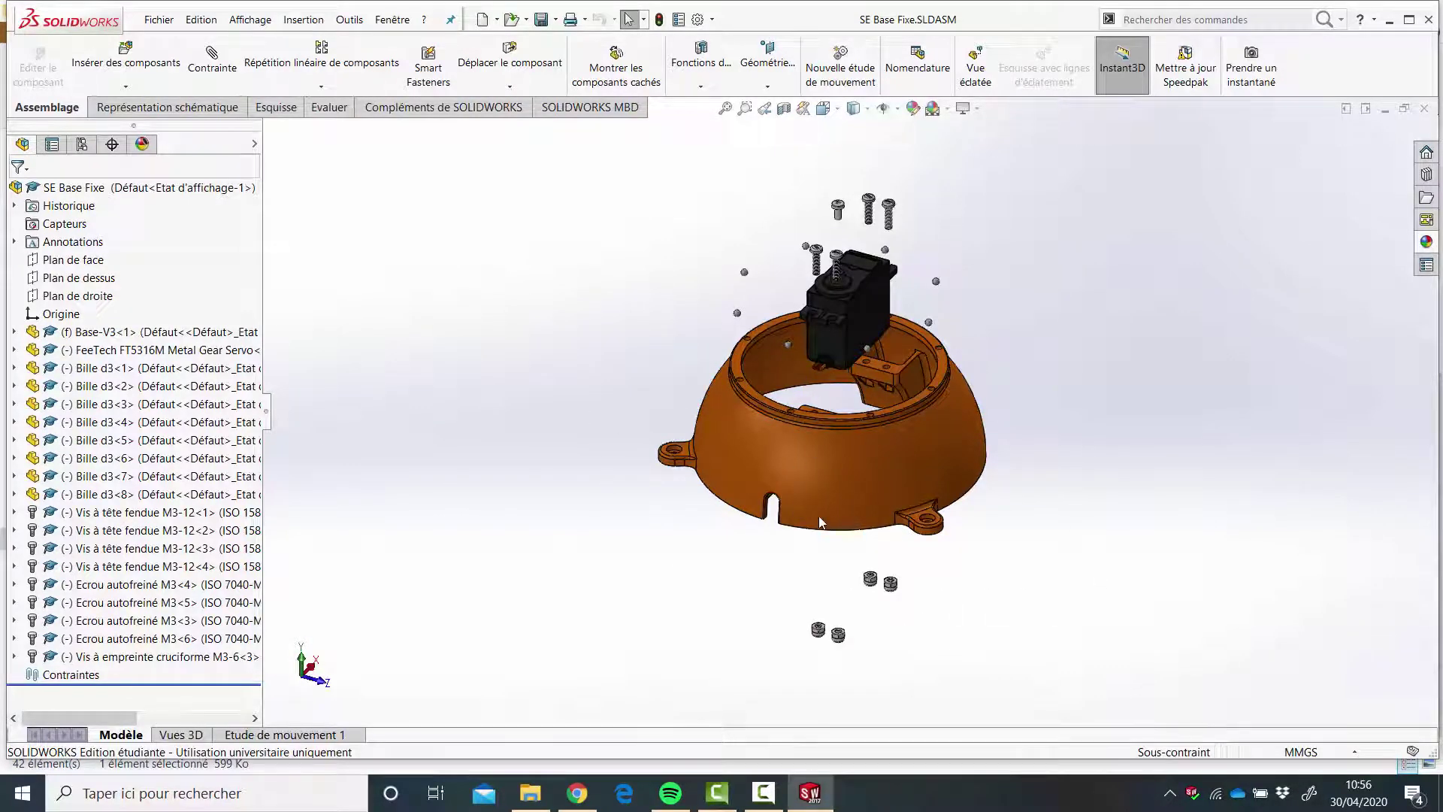
- Test the mobility of the orange base and shift one of the M3 lock nuts freely beneath it
{"action": "left_click_drag", "start_coordinate": [849, 478], "coordinate": [841, 487]}
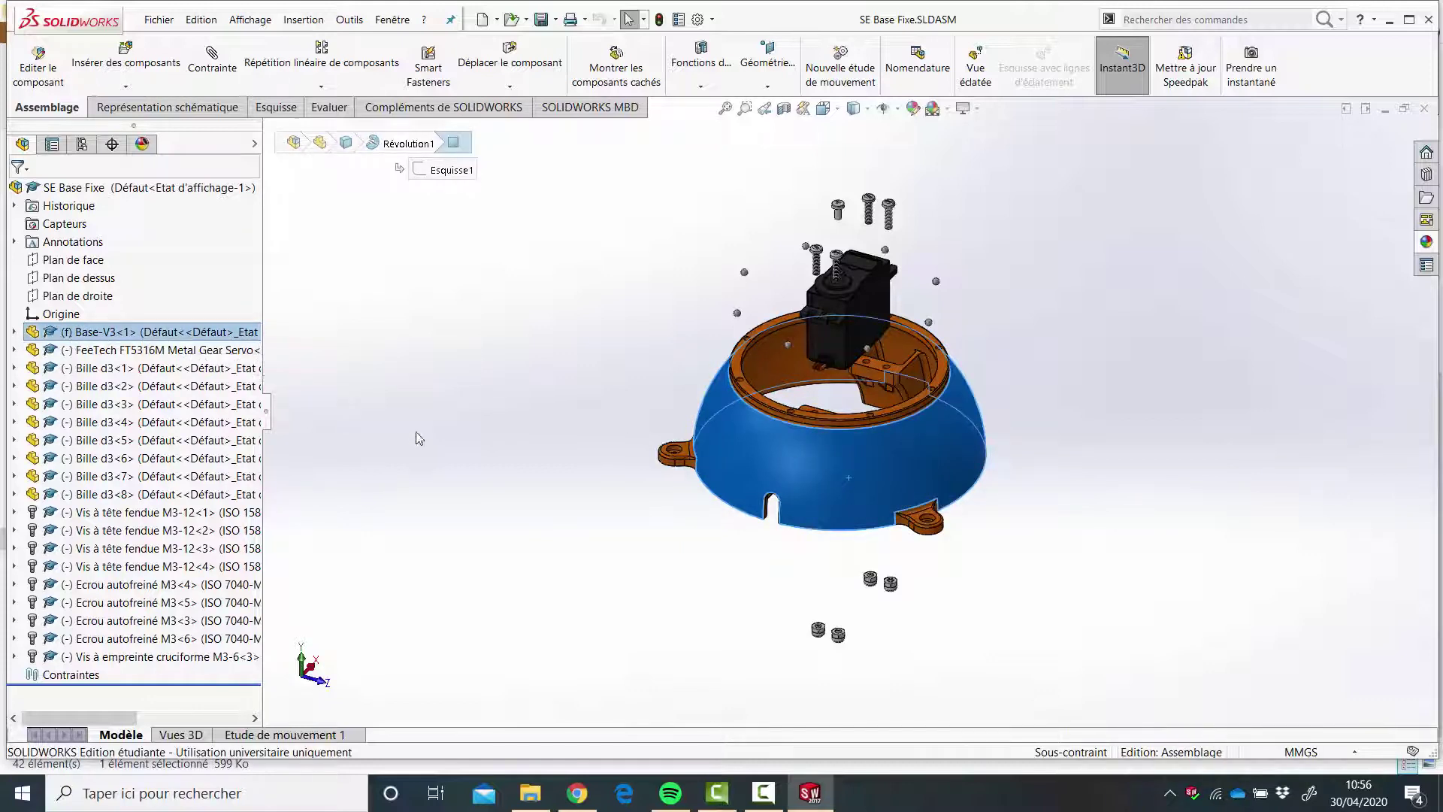
{"action": "left_click", "coordinate": [869, 605]}
{"action": "scroll", "coordinate": [890, 597], "scroll_direction": "down", "scroll_amount": 1}
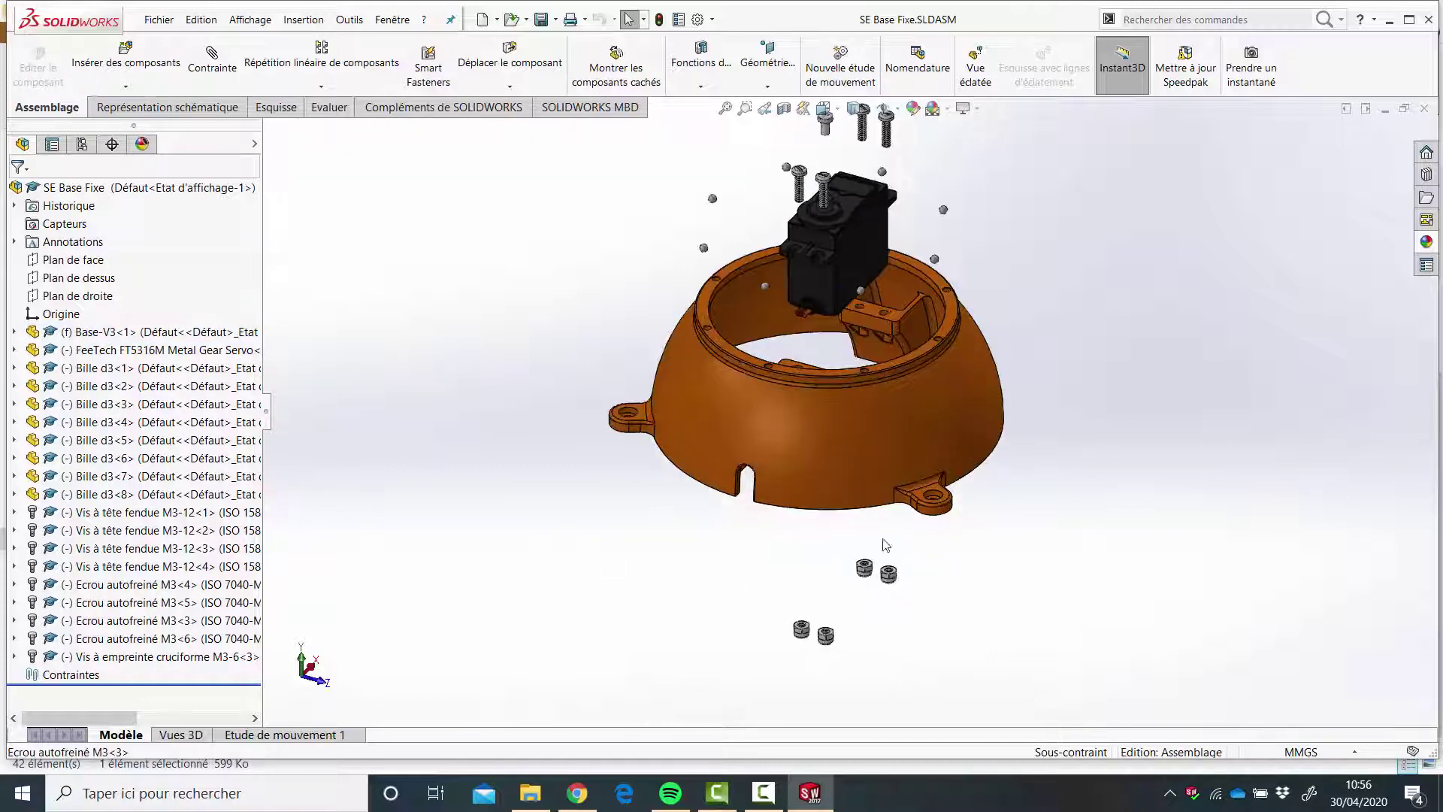
{"action": "left_click_drag", "start_coordinate": [864, 572], "coordinate": [834, 553]}
{"action": "middle_click_drag", "start_coordinate": [841, 316], "coordinate": [985, 398]}
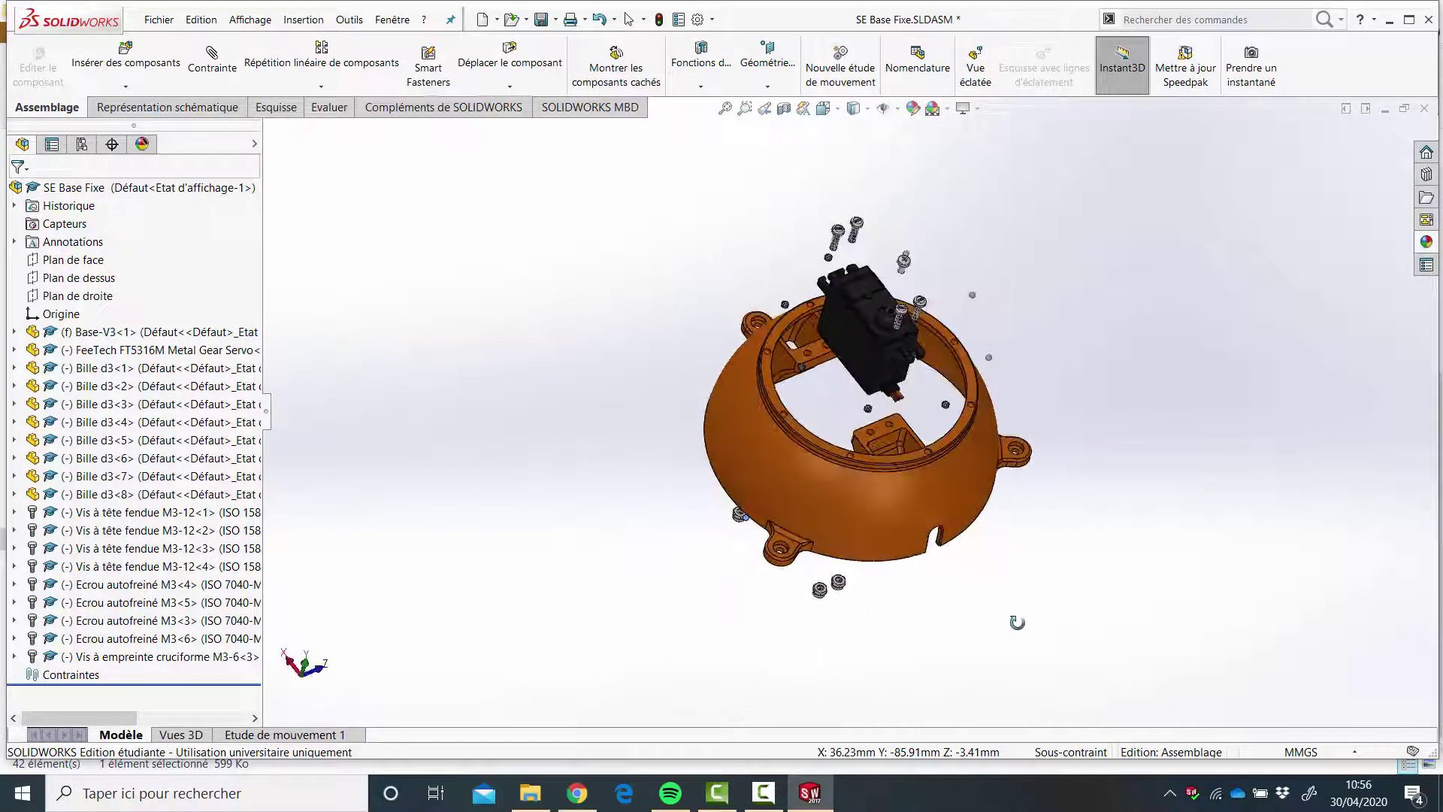
- Add a concentric mate between a loose 3 mm ball and one of the spherical seats on the base's upper rim
{"action": "scroll", "coordinate": [794, 428], "scroll_direction": "down", "scroll_amount": 4}
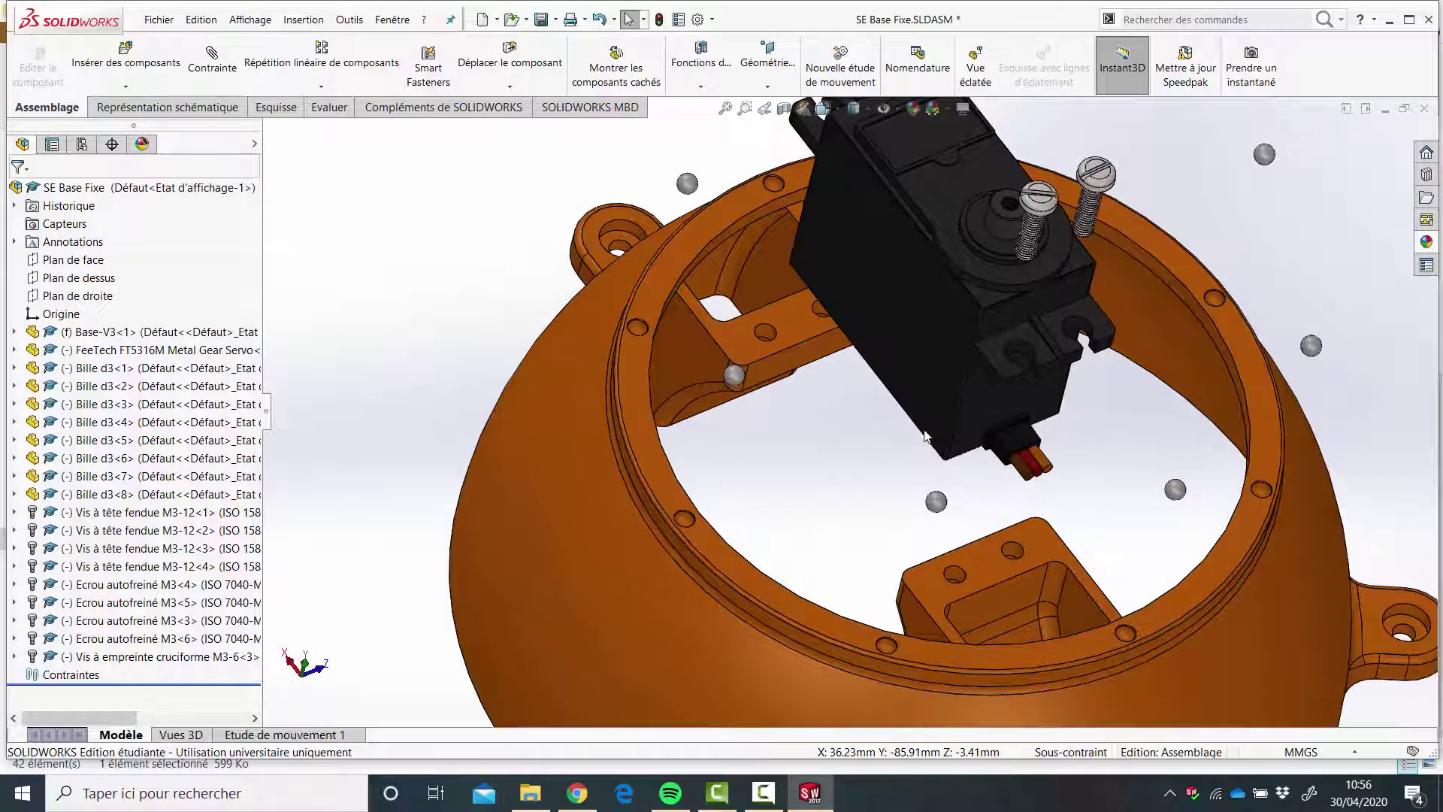
{"action": "scroll", "coordinate": [847, 446], "scroll_direction": "up", "scroll_amount": 1}
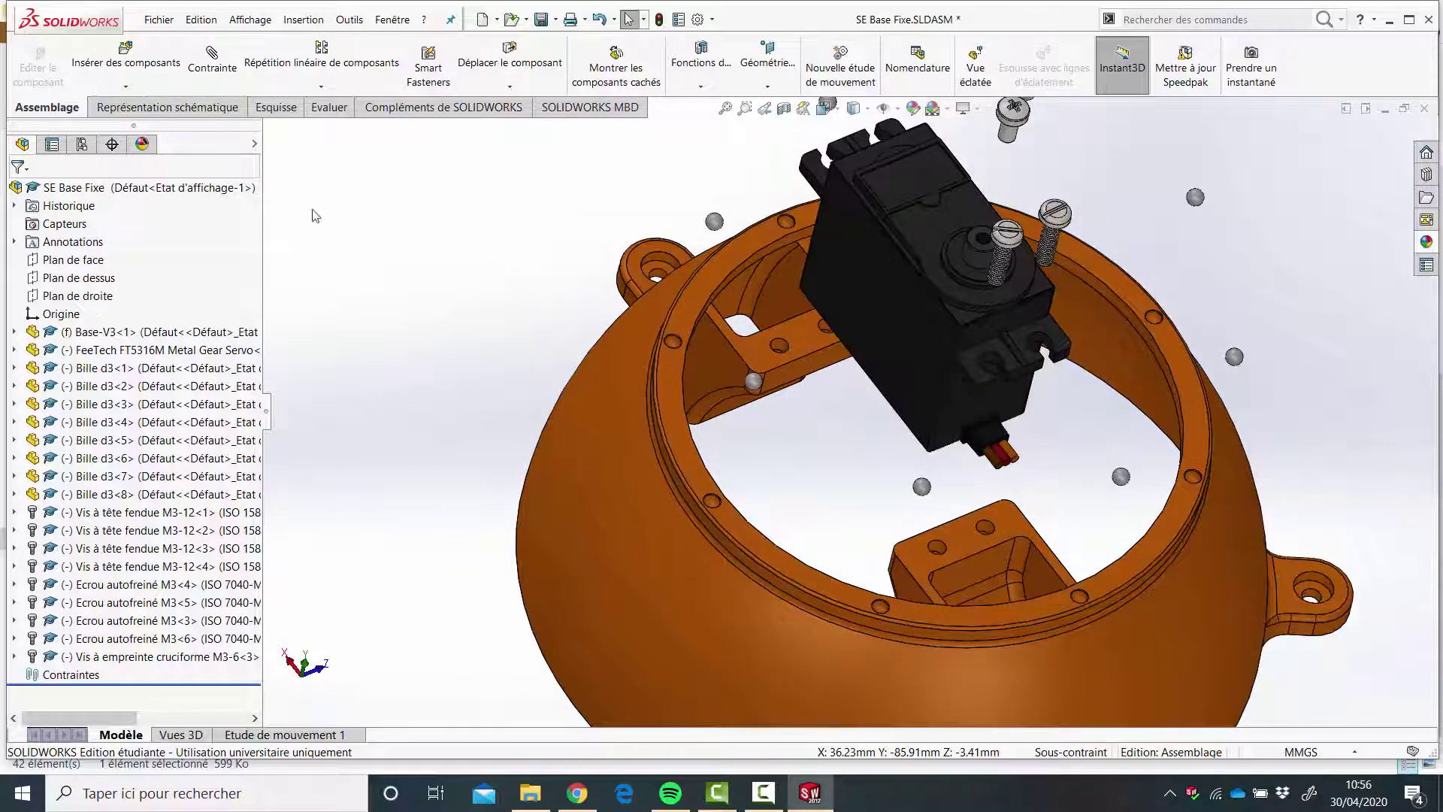
{"action": "left_click", "coordinate": [212, 70]}
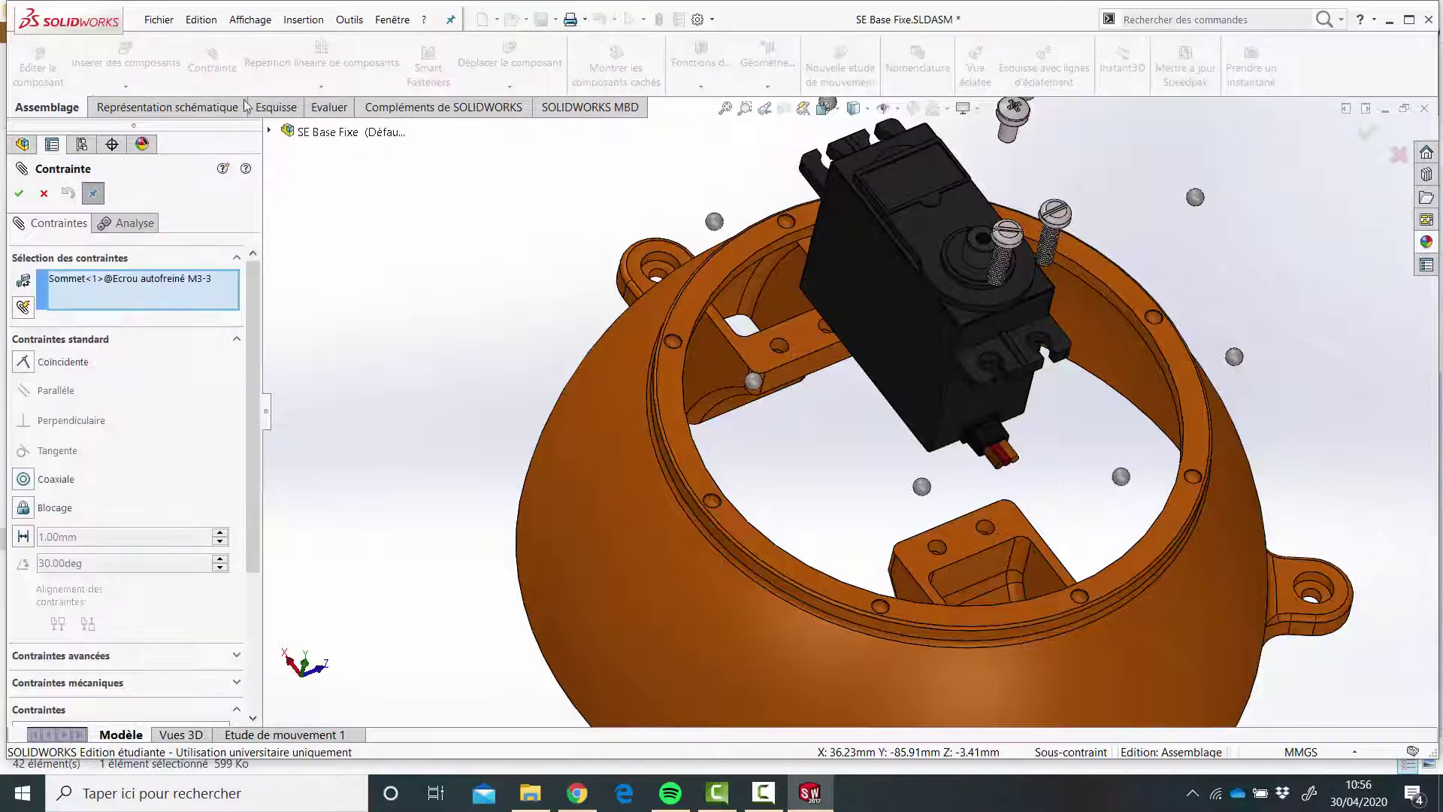
{"action": "key", "text": "Escape"}
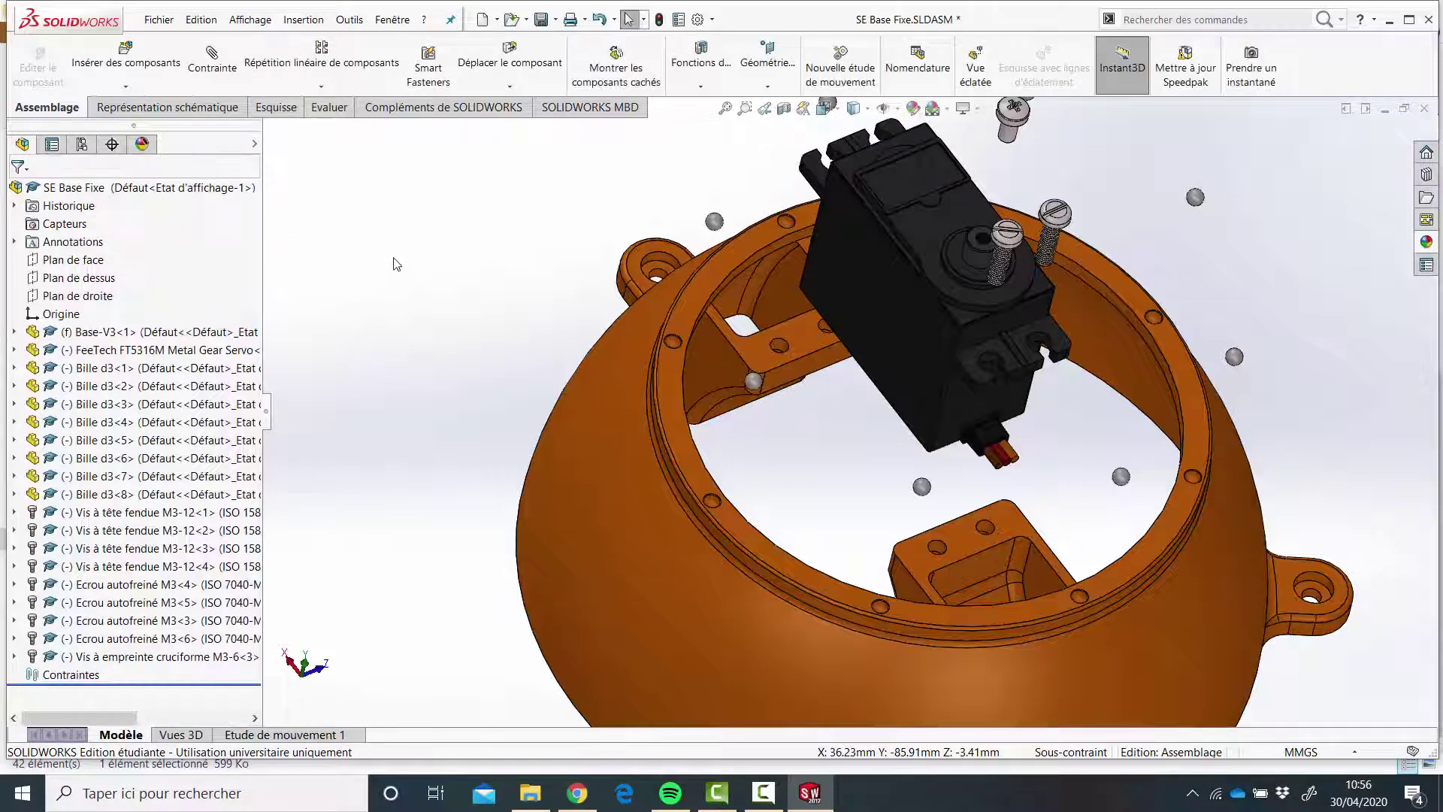
{"action": "left_click", "coordinate": [218, 71]}
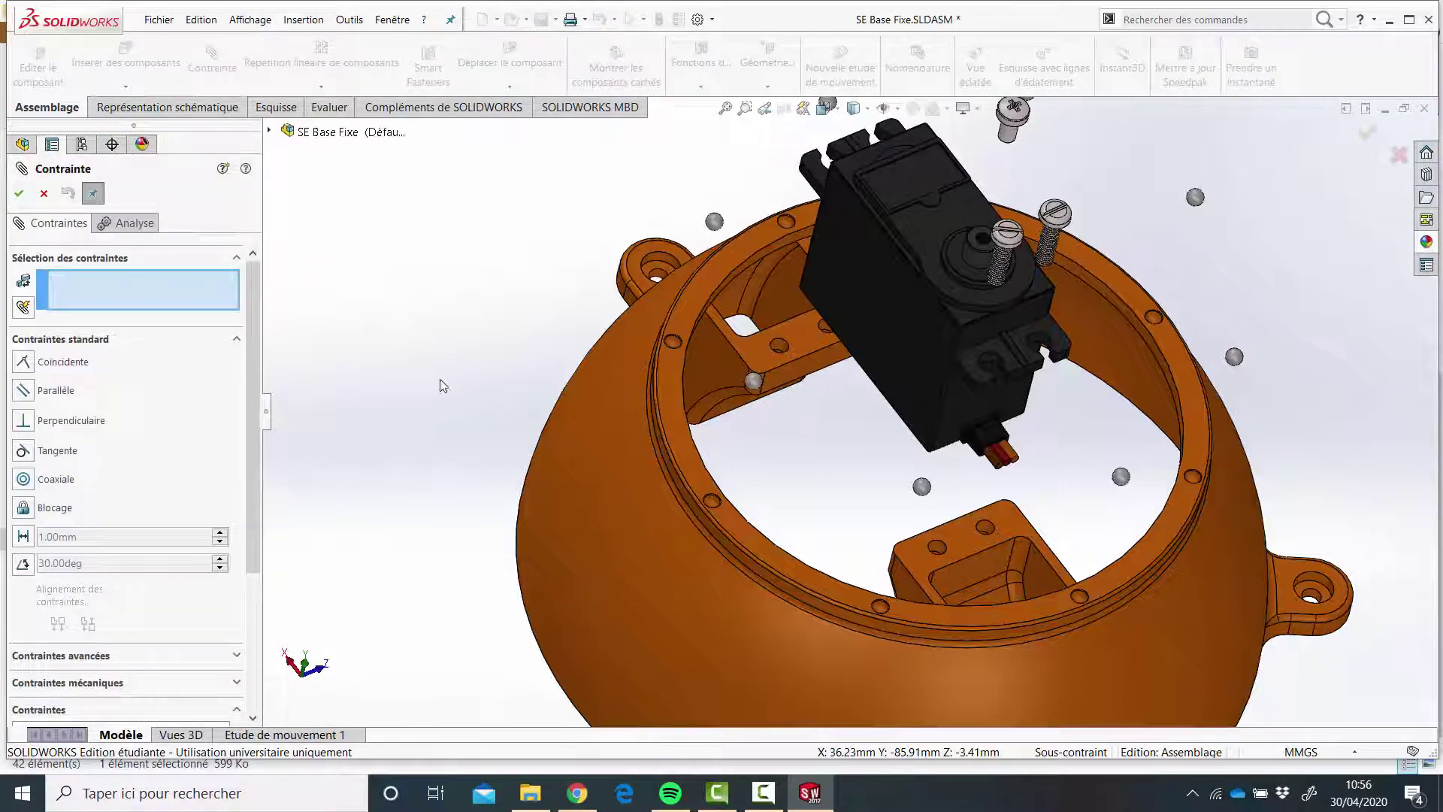
{"action": "scroll", "coordinate": [728, 285], "scroll_direction": "down", "scroll_amount": 2}
{"action": "scroll", "coordinate": [728, 279], "scroll_direction": "down", "scroll_amount": 3}
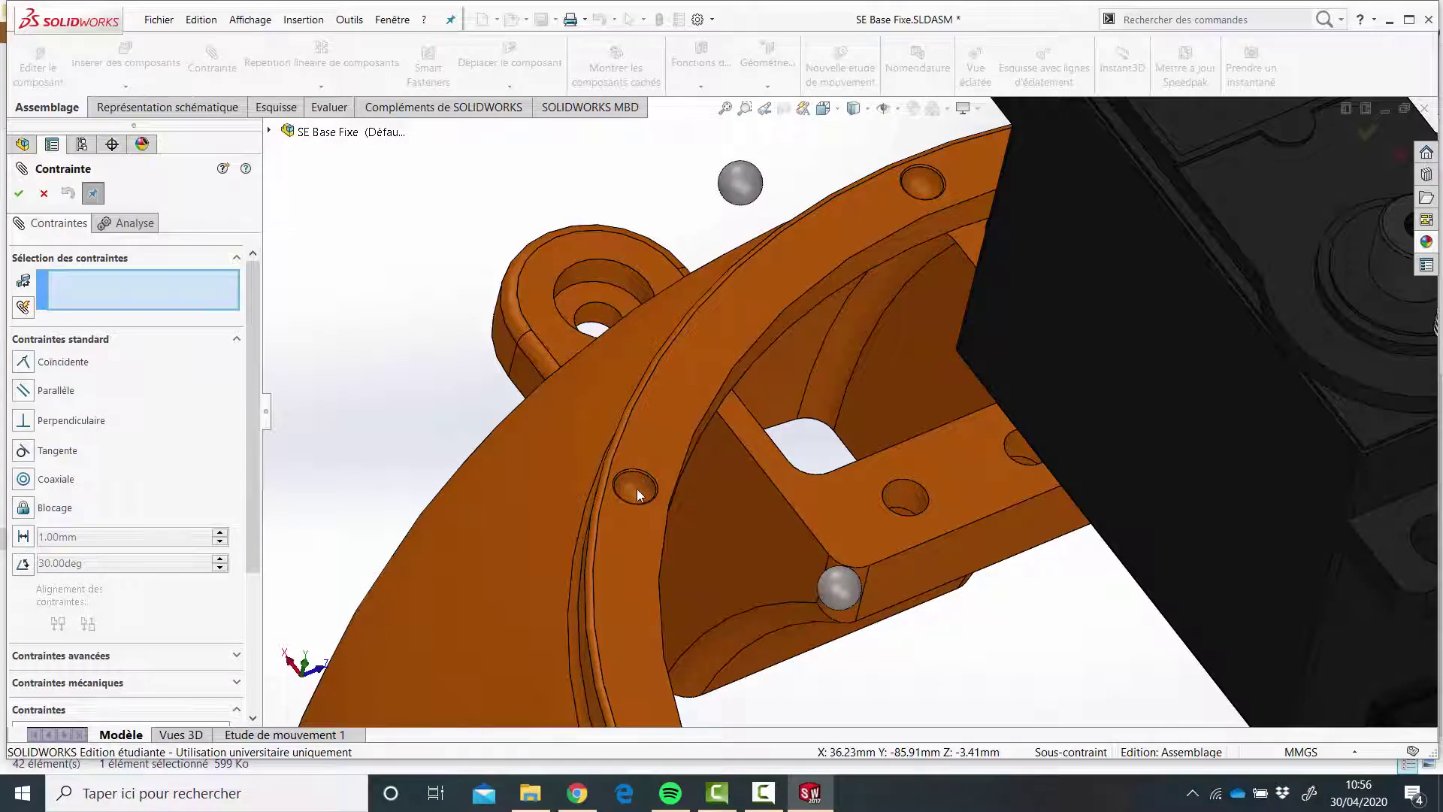
{"action": "left_click", "coordinate": [742, 194]}
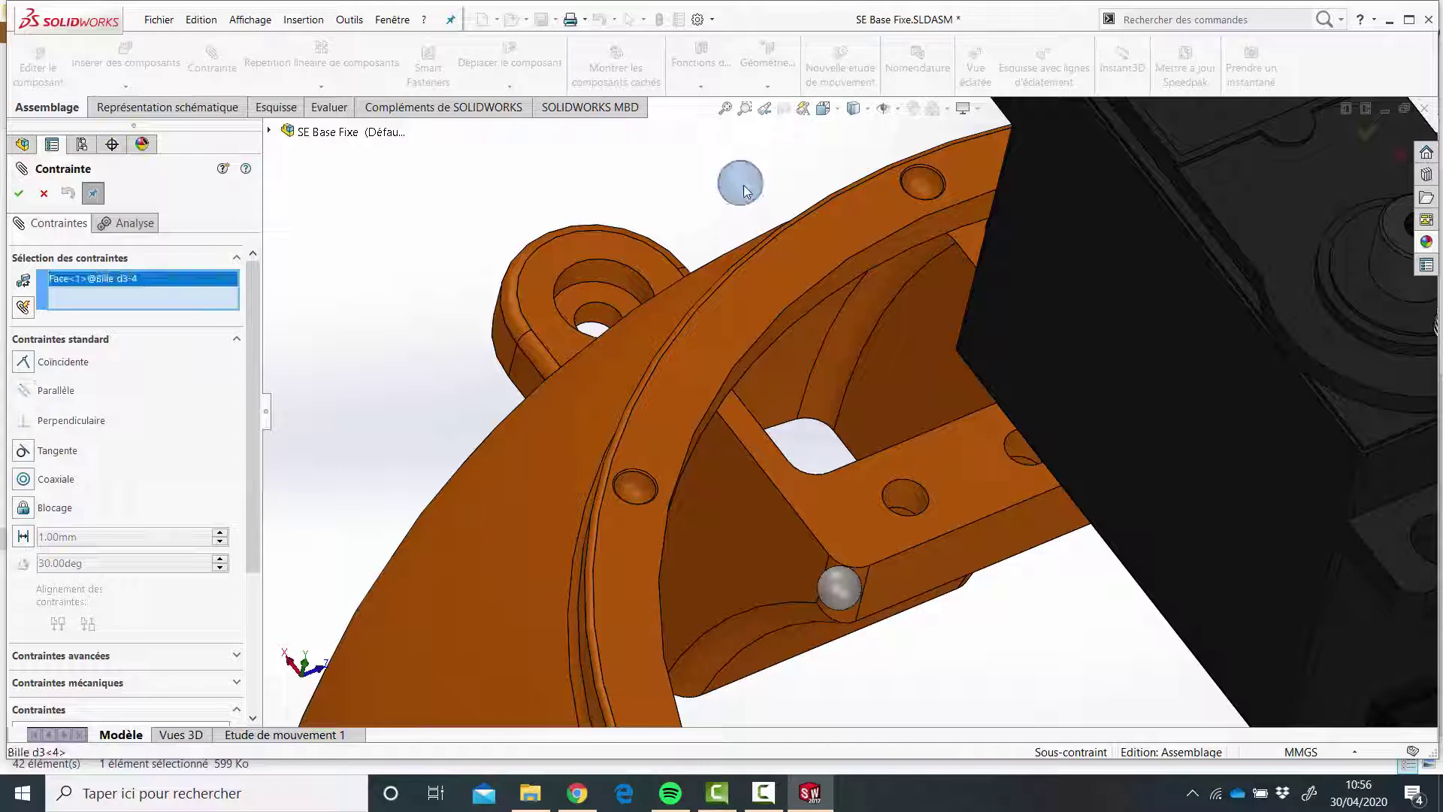
{"action": "left_click", "coordinate": [634, 490]}
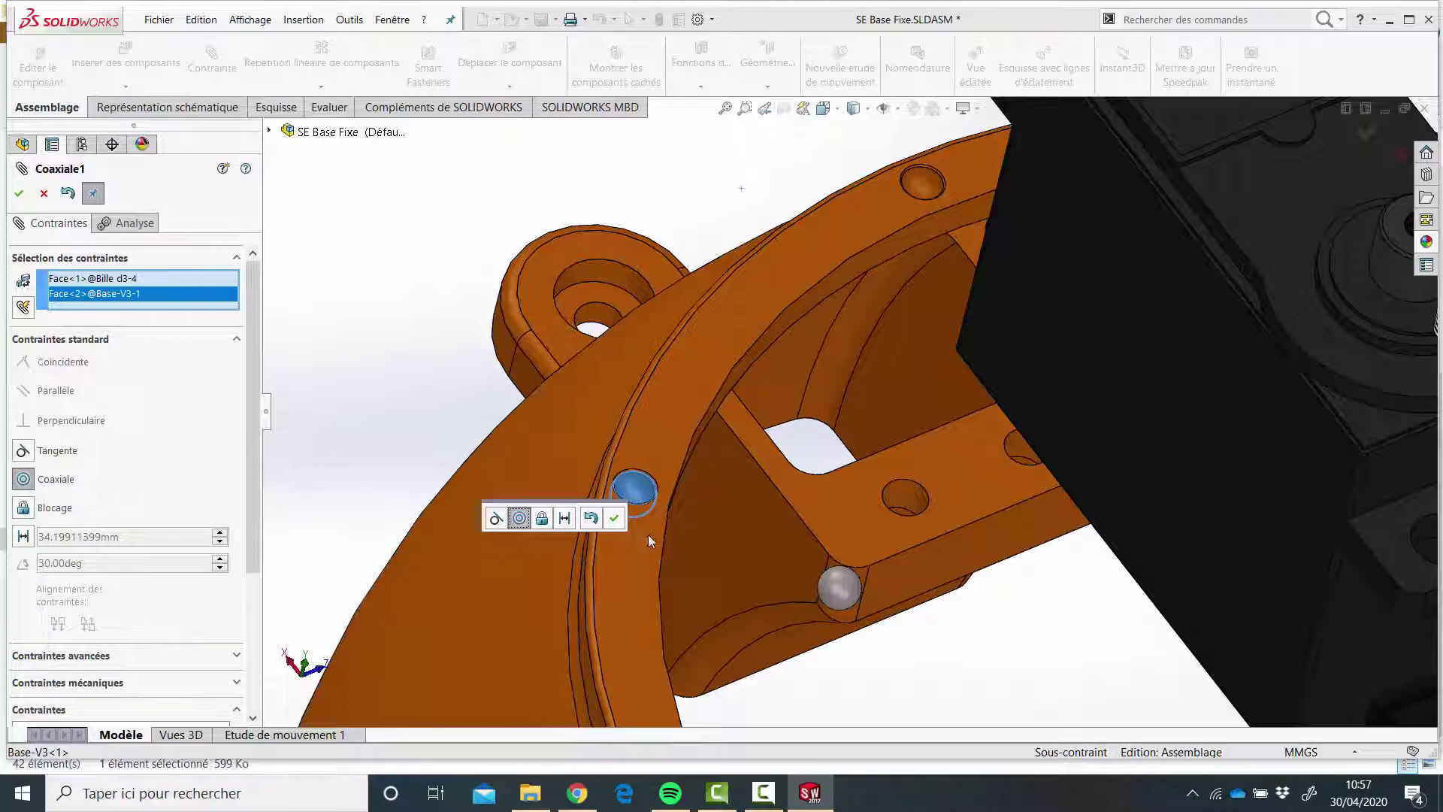
{"action": "left_click", "coordinate": [614, 518]}
- Examine the servo's mounting lugs and the matching drilled supports inside the base
{"action": "scroll", "coordinate": [898, 459], "scroll_direction": "up", "scroll_amount": 5}
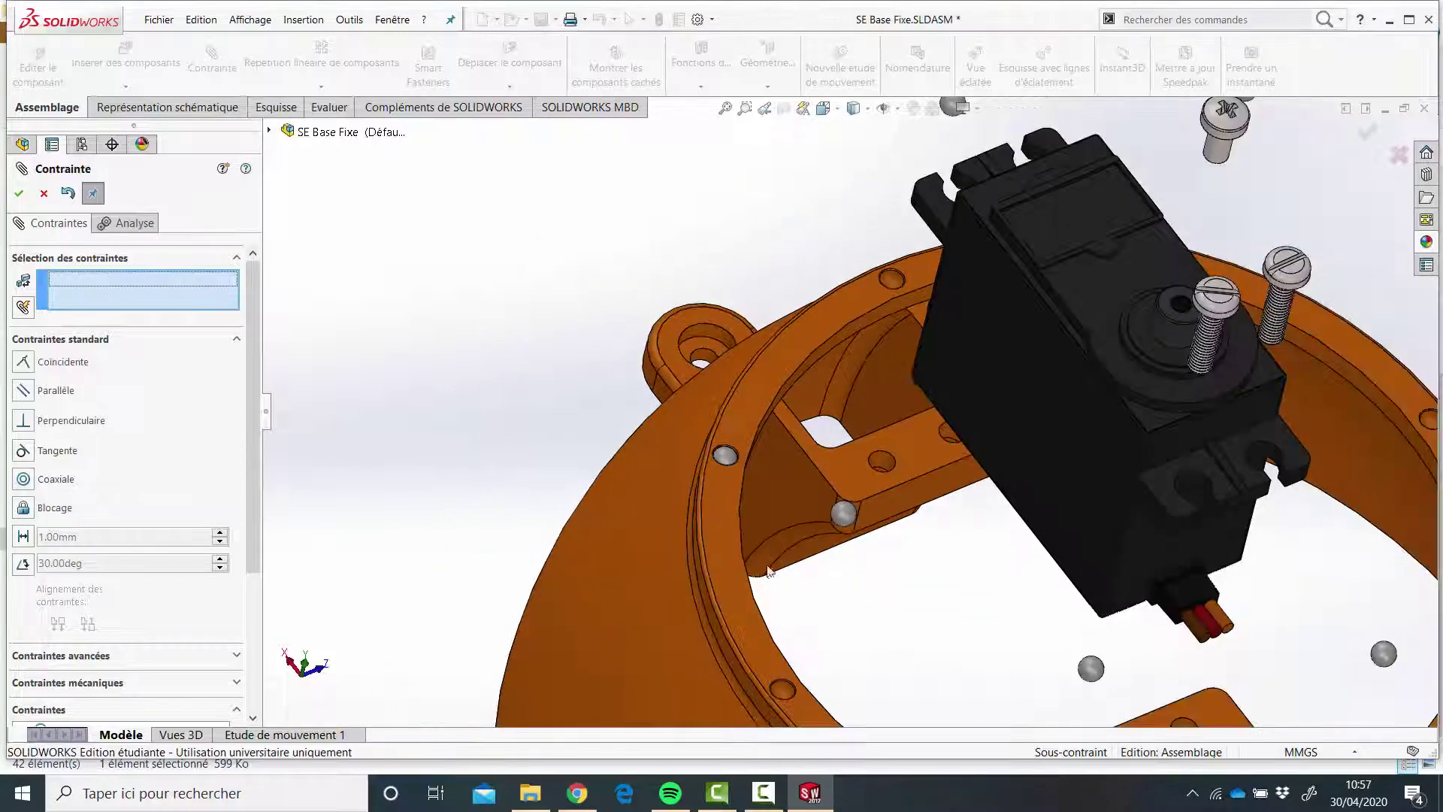
{"action": "middle_click_drag", "start_coordinate": [905, 426], "coordinate": [990, 667]}
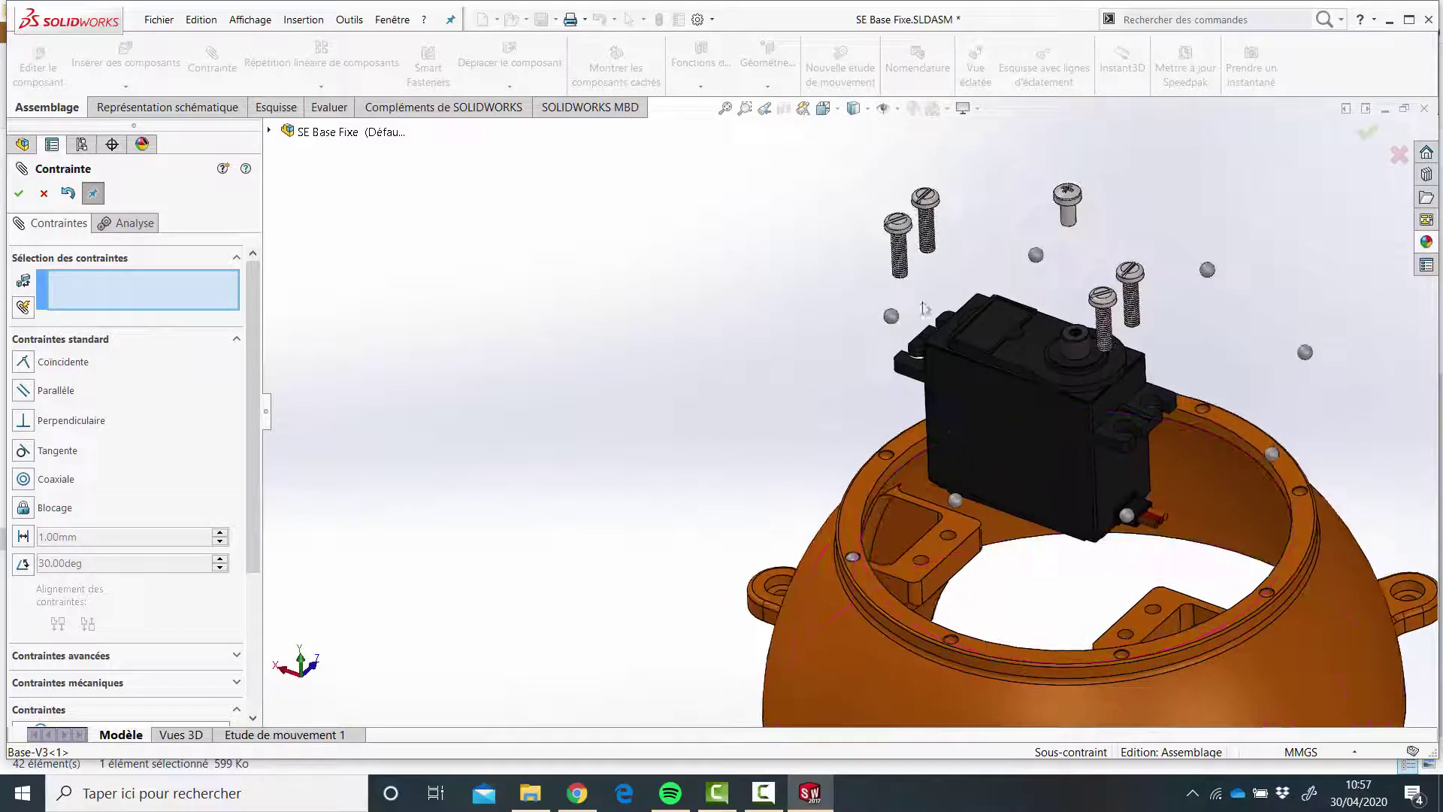
{"action": "scroll", "coordinate": [906, 278], "scroll_direction": "down", "scroll_amount": 2}
{"action": "scroll", "coordinate": [875, 382], "scroll_direction": "up", "scroll_amount": 3}
{"action": "middle_click_drag", "start_coordinate": [875, 382], "coordinate": [935, 408]}
{"action": "scroll", "coordinate": [933, 404], "scroll_direction": "down", "scroll_amount": 3}
{"action": "scroll", "coordinate": [933, 412], "scroll_direction": "down", "scroll_amount": 2}
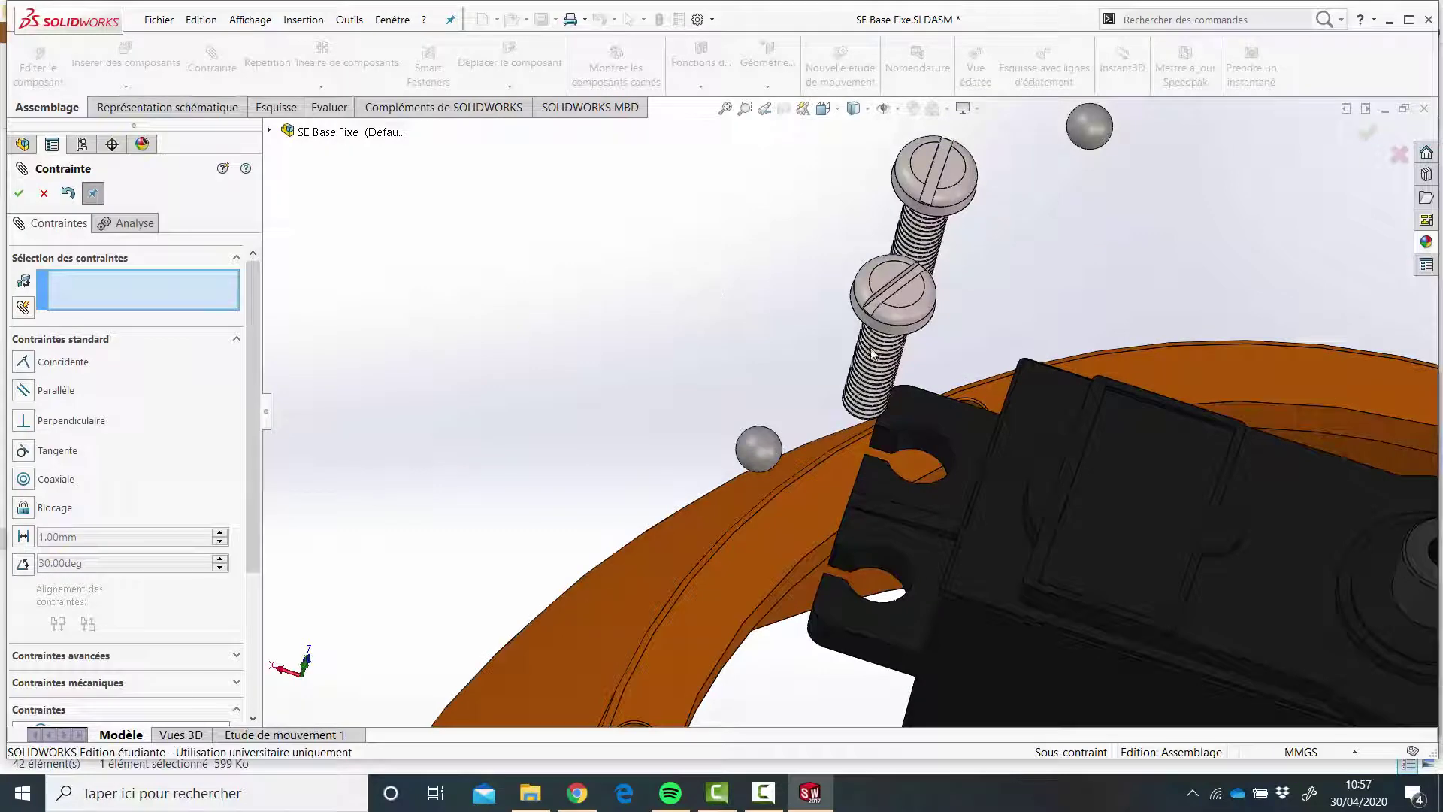
{"action": "scroll", "coordinate": [916, 490], "scroll_direction": "up", "scroll_amount": 5}
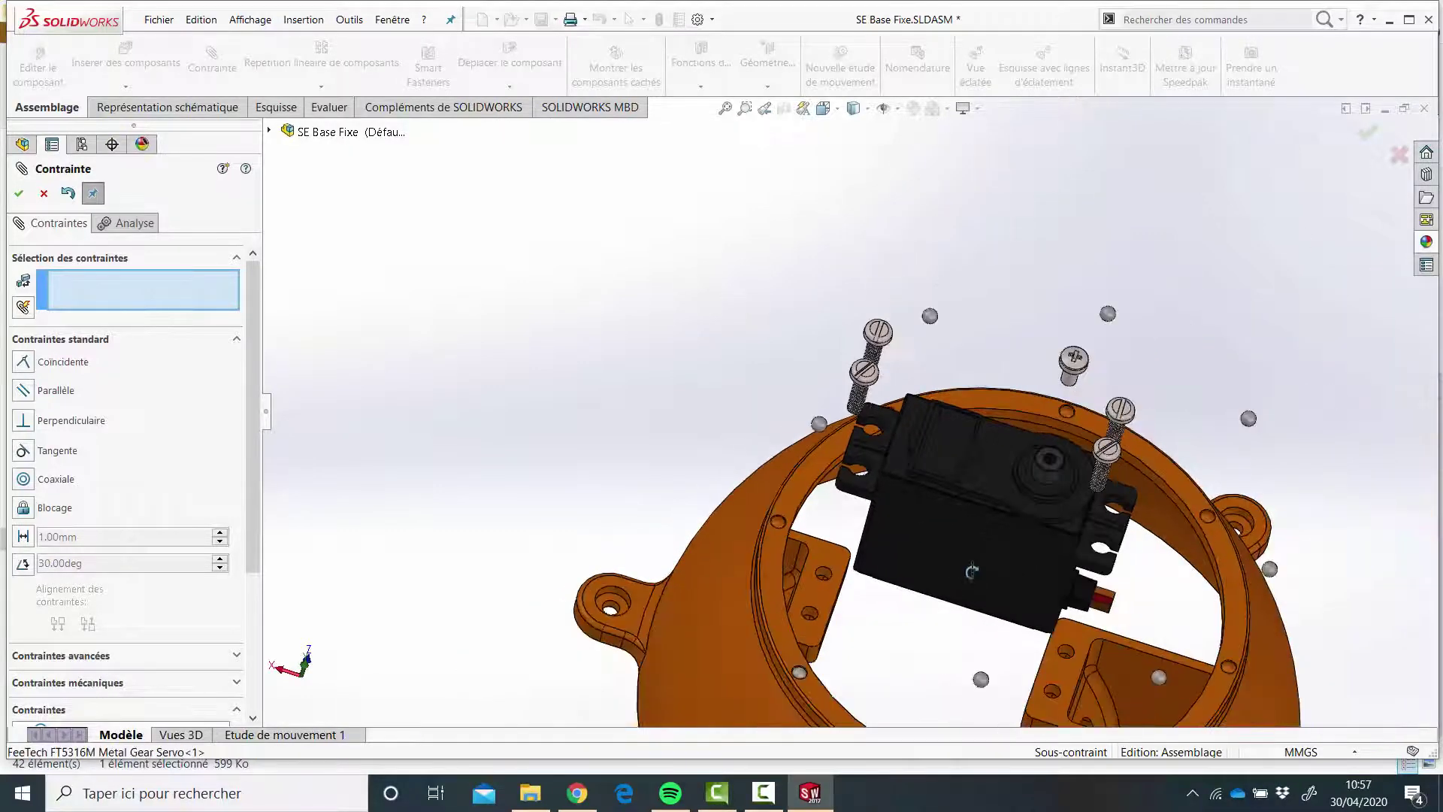
{"action": "middle_click_drag", "start_coordinate": [971, 569], "coordinate": [900, 490]}
{"action": "scroll", "coordinate": [880, 490], "scroll_direction": "down", "scroll_amount": 5}
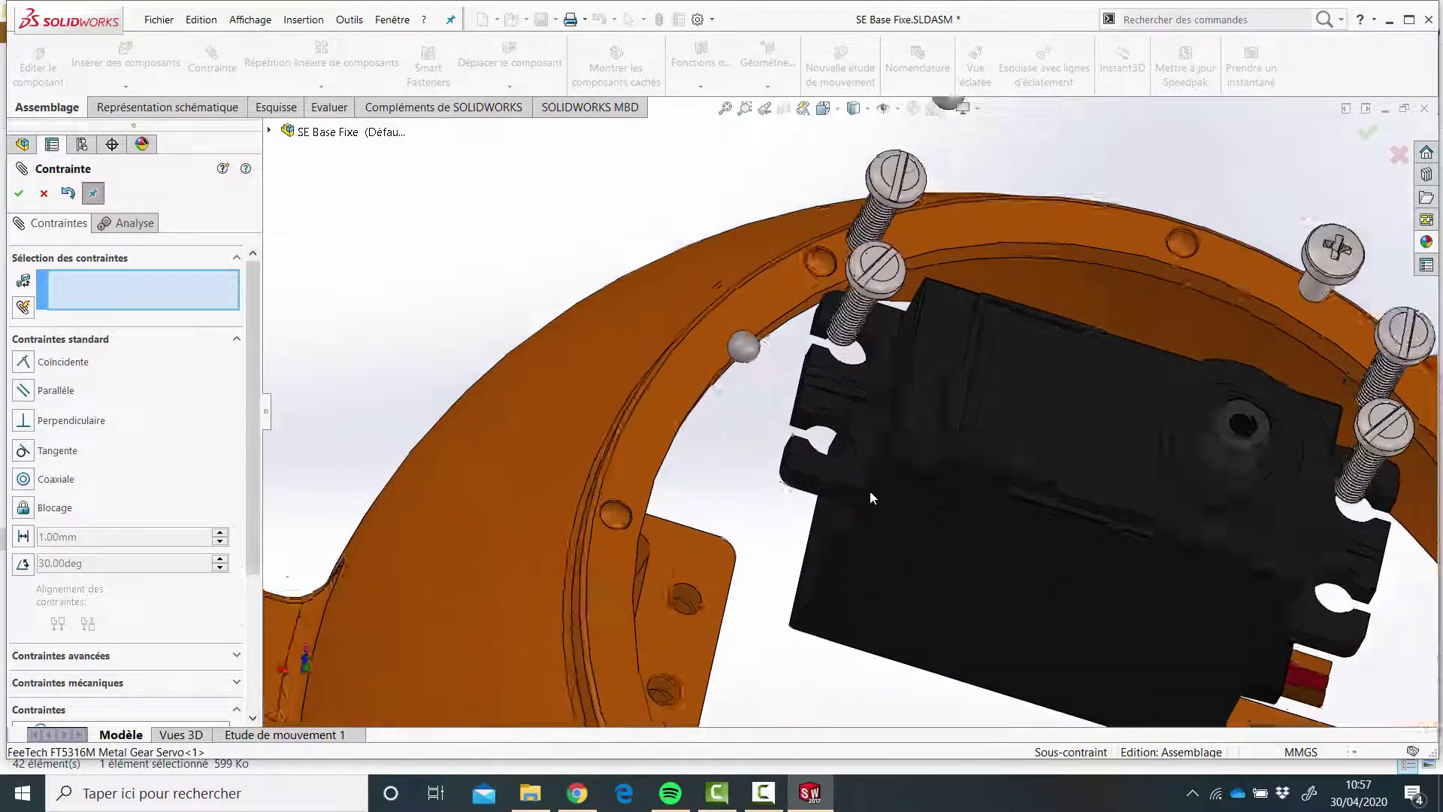
{"action": "scroll", "coordinate": [833, 407], "scroll_direction": "up", "scroll_amount": 5}
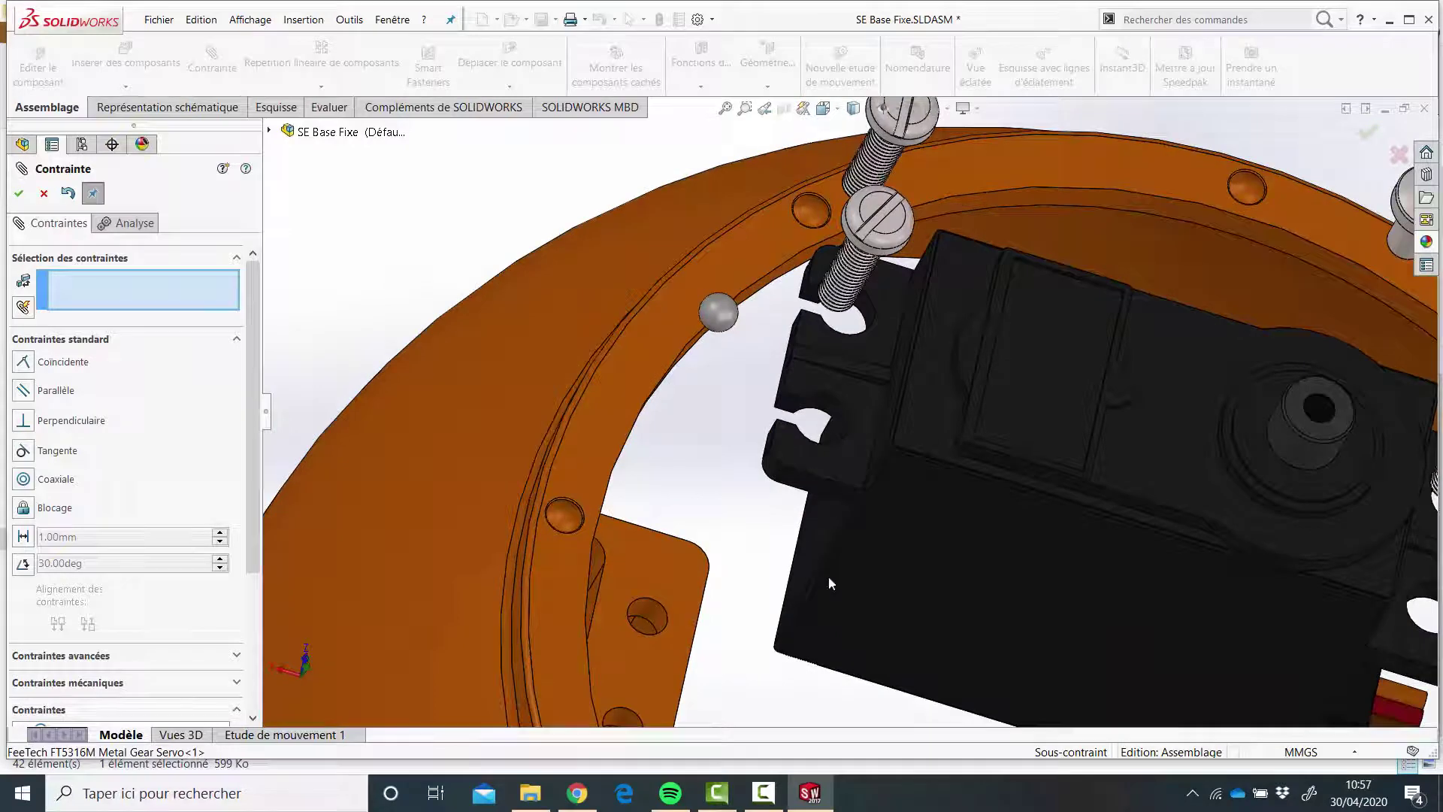
{"action": "middle_click_drag", "start_coordinate": [828, 575], "coordinate": [879, 421]}
{"action": "scroll", "coordinate": [888, 395], "scroll_direction": "down", "scroll_amount": 5}
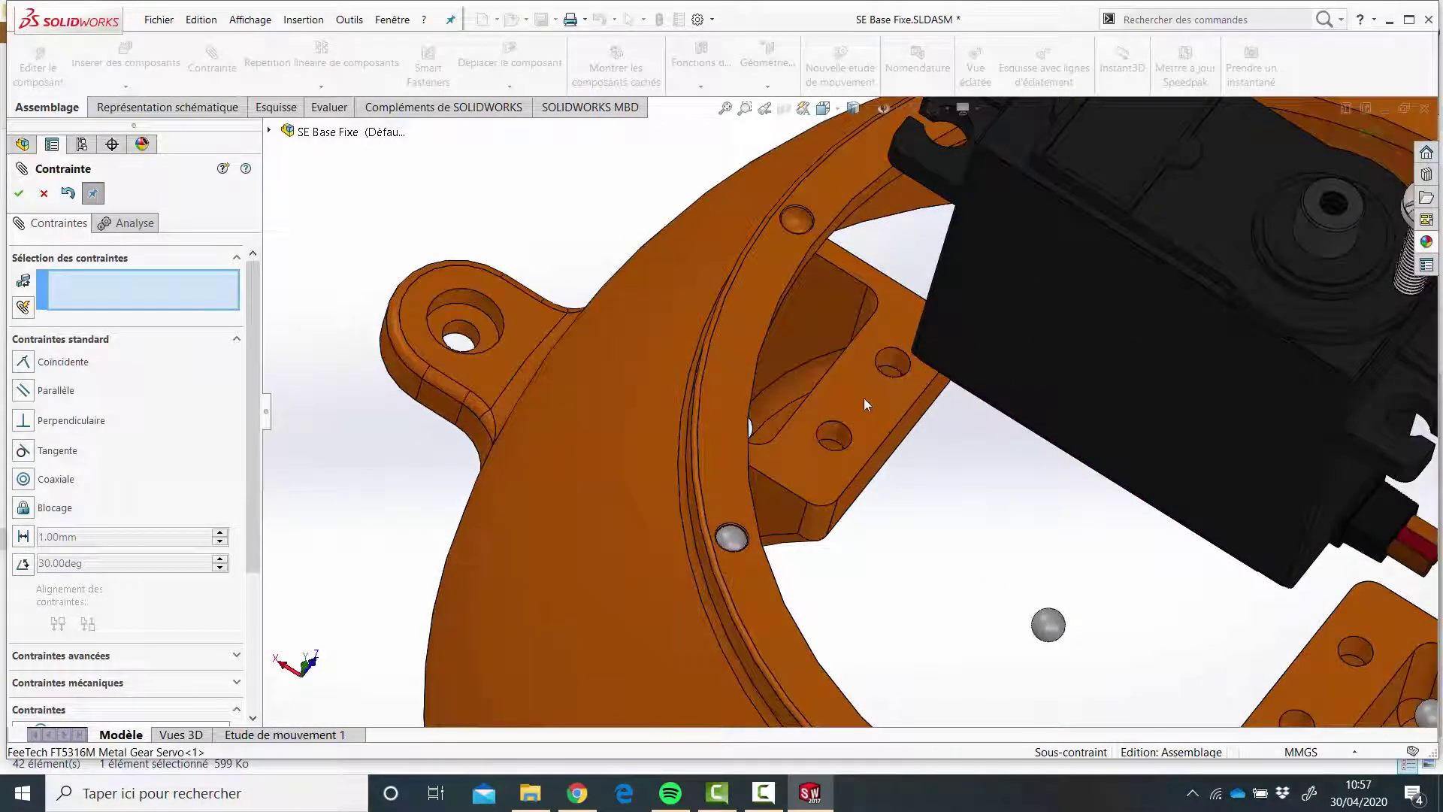
{"action": "scroll", "coordinate": [863, 407], "scroll_direction": "up", "scroll_amount": 3}
- Add a coincident mate between the underside of the servo's mounting lug and the support's top face in the base, and end the mate command
{"action": "middle_click_drag", "start_coordinate": [895, 474], "coordinate": [1082, 481]}
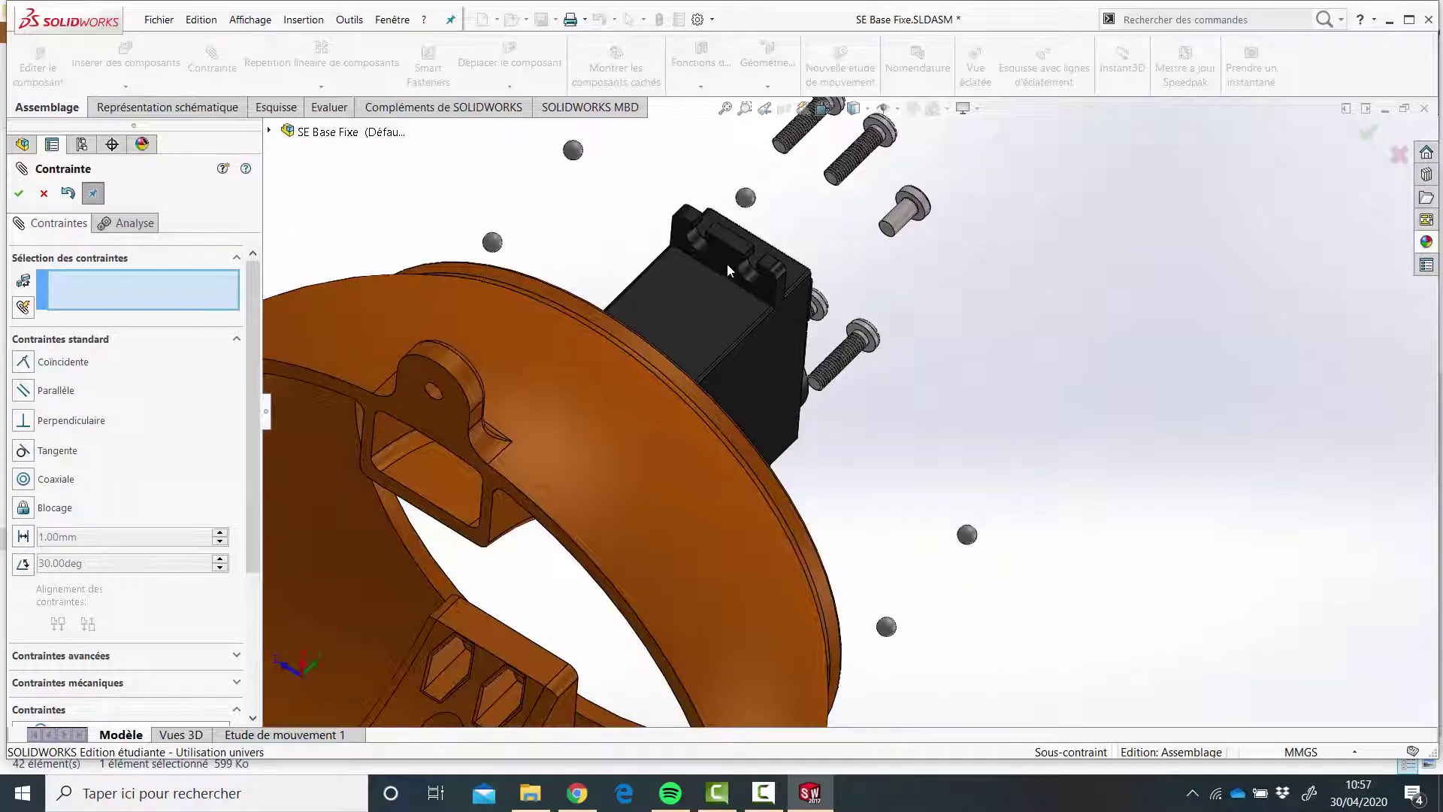
{"action": "left_click", "coordinate": [726, 266]}
{"action": "middle_click_drag", "start_coordinate": [726, 280], "coordinate": [796, 420]}
{"action": "scroll", "coordinate": [796, 421], "scroll_direction": "down", "scroll_amount": 3}
{"action": "left_click", "coordinate": [921, 391]}
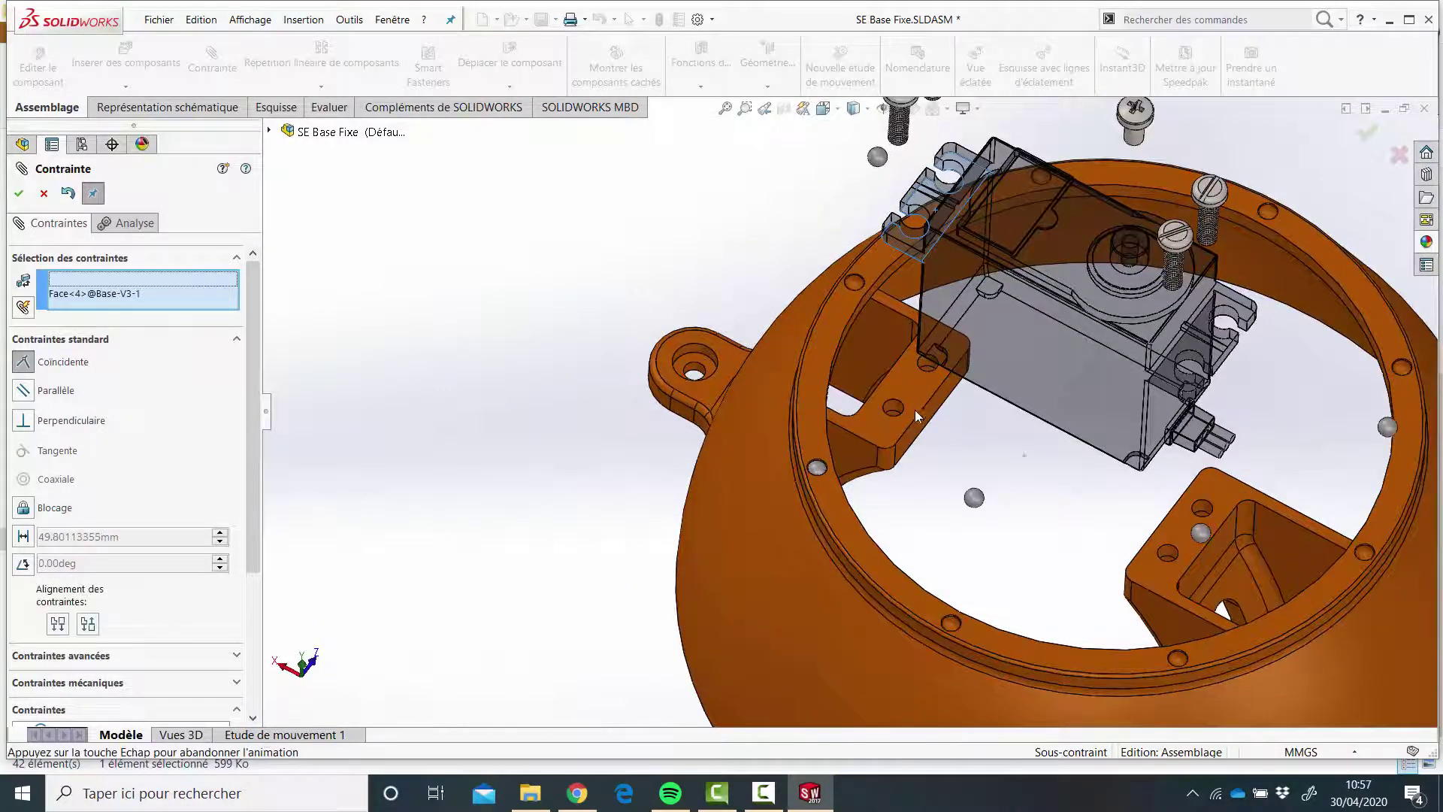
{"action": "left_click", "coordinate": [1118, 570]}
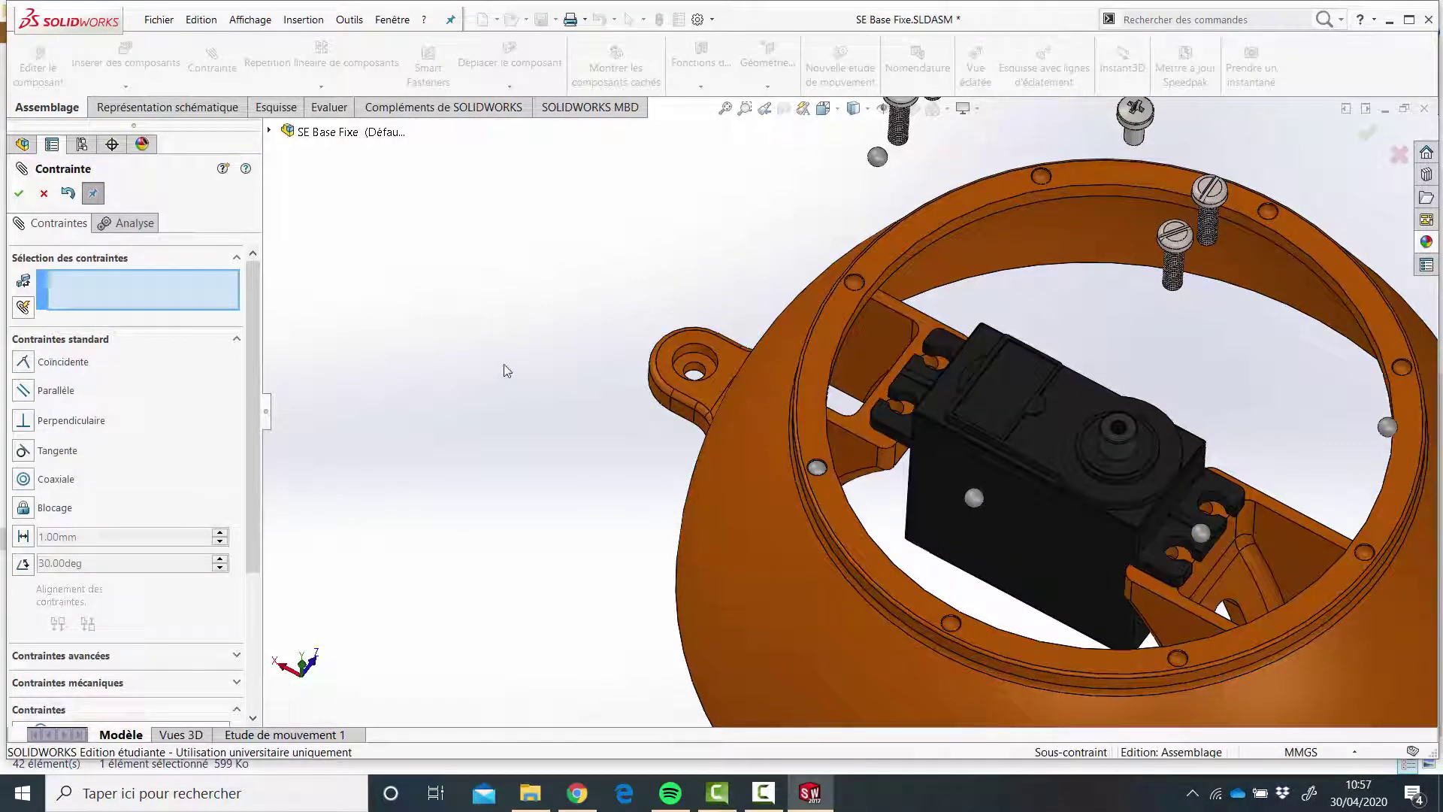
{"action": "left_click", "coordinate": [44, 194]}
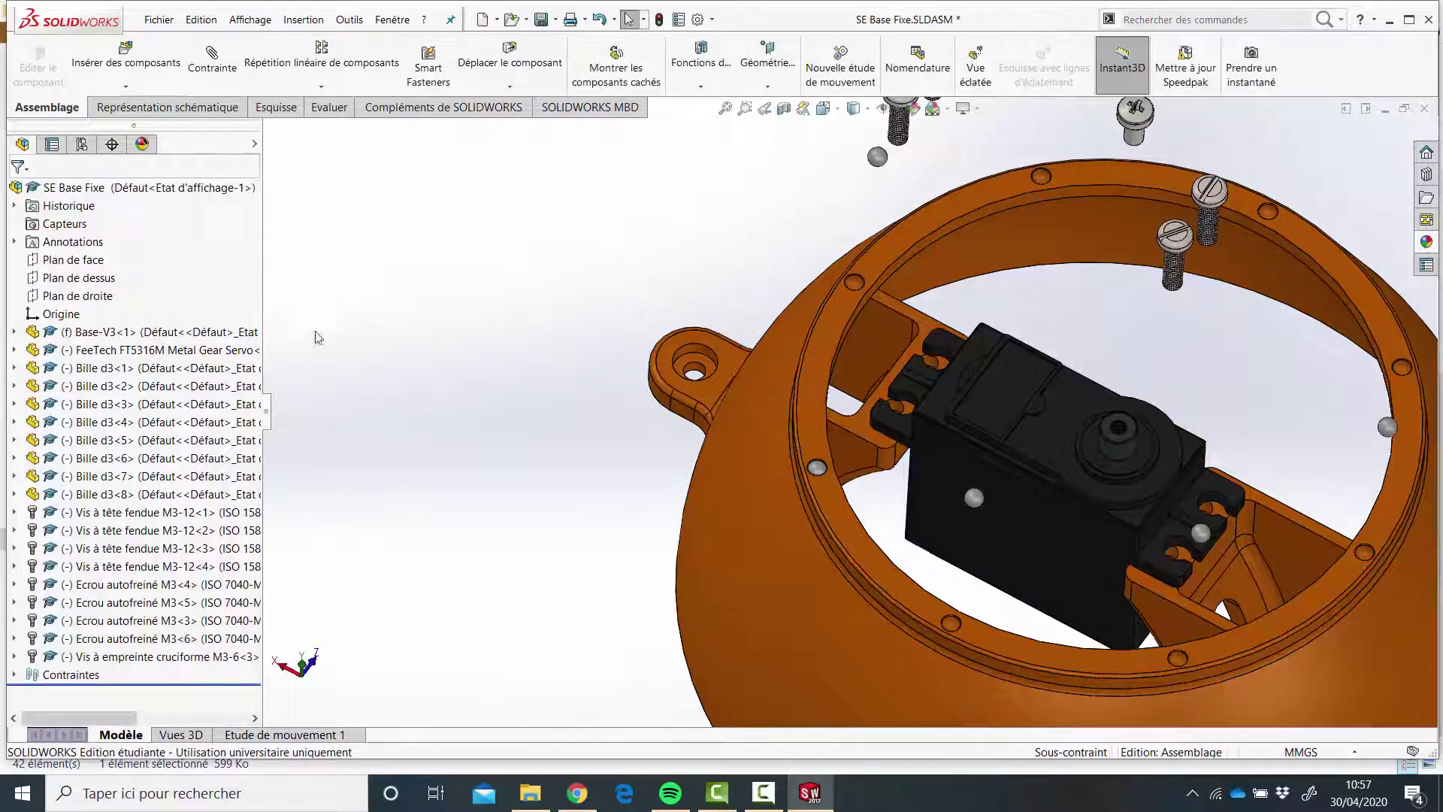
- Review the existing concentric and coincident mates in the assembly tree and inspect the mated ball in its seat
{"action": "left_click", "coordinate": [15, 674]}
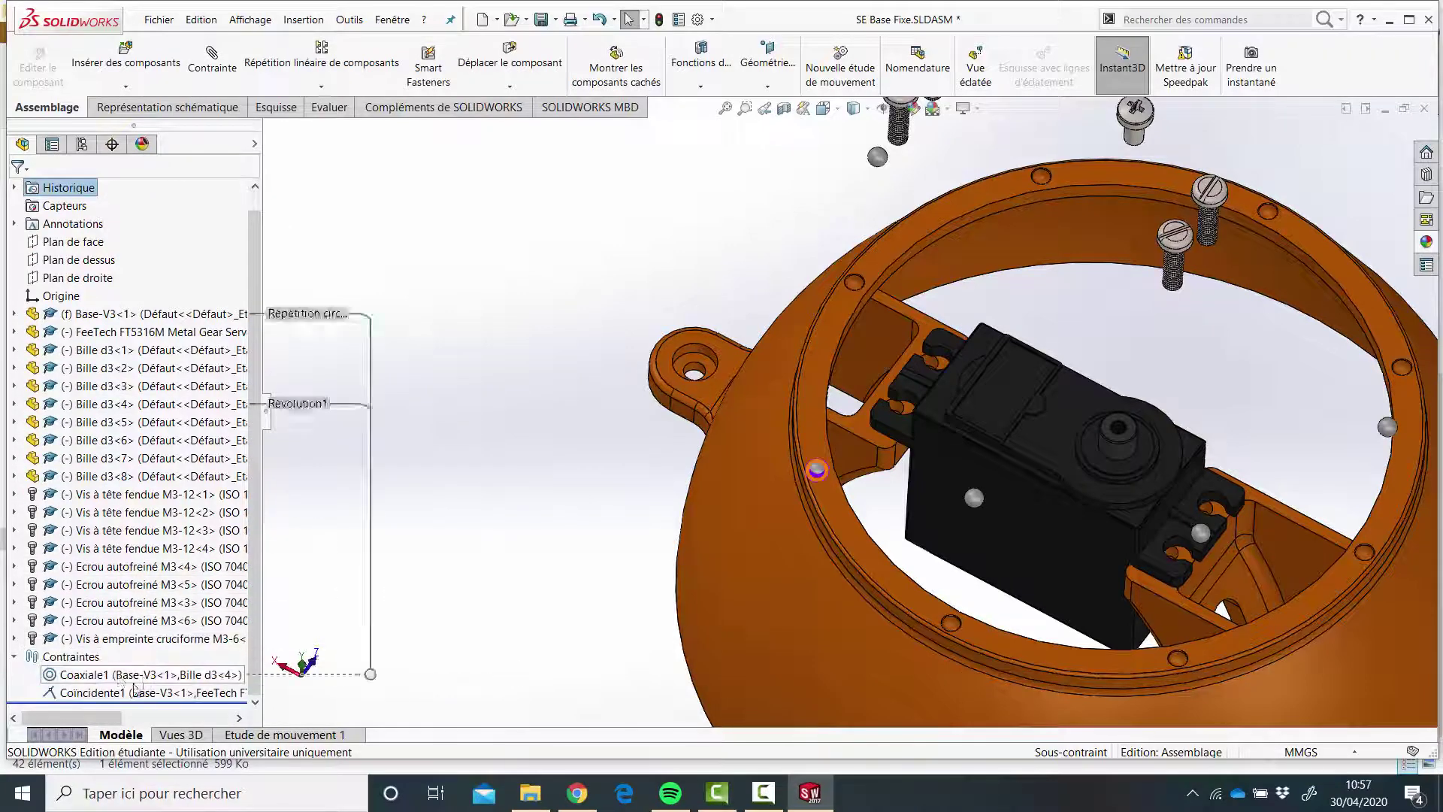
{"action": "left_click", "coordinate": [117, 678]}
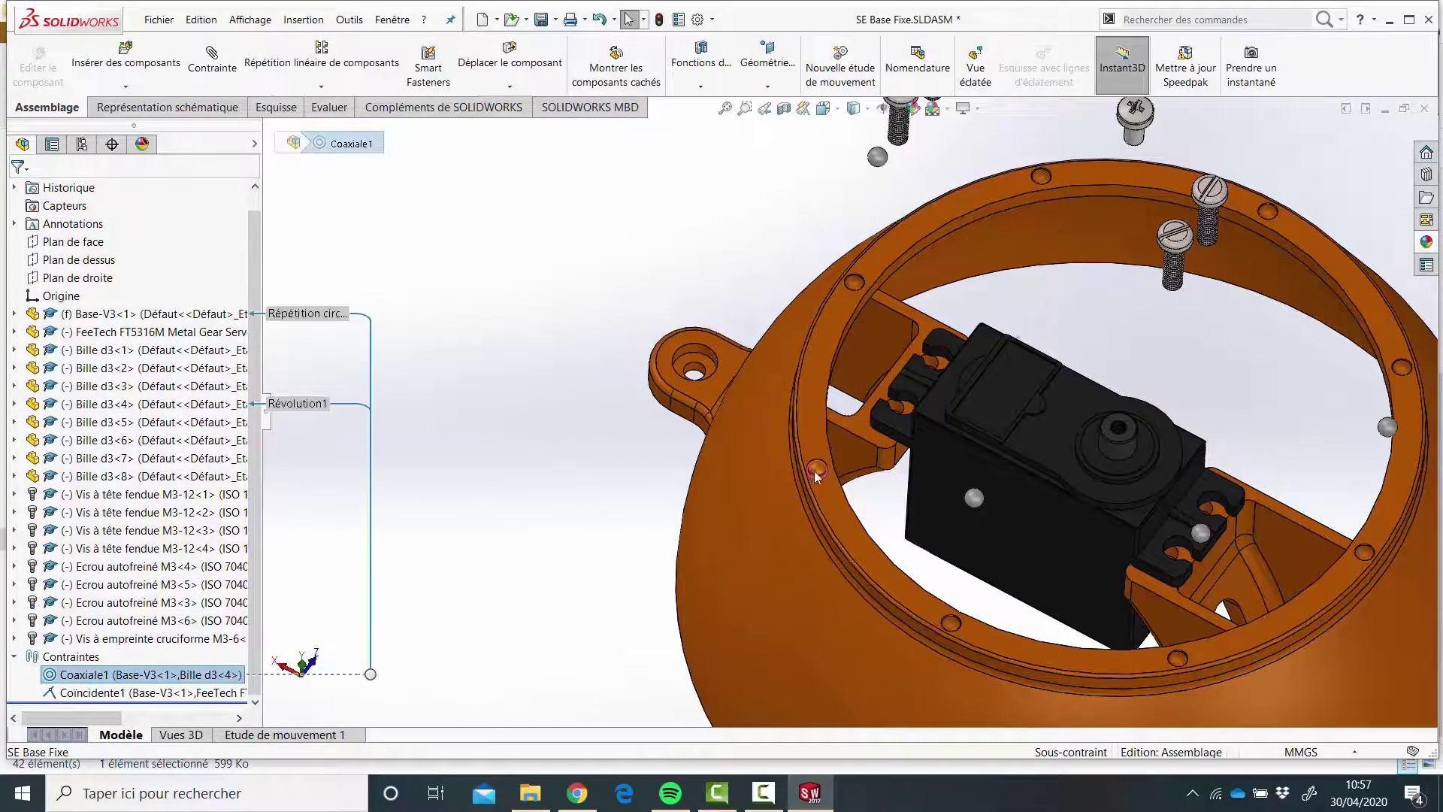
{"action": "left_click", "coordinate": [174, 693]}
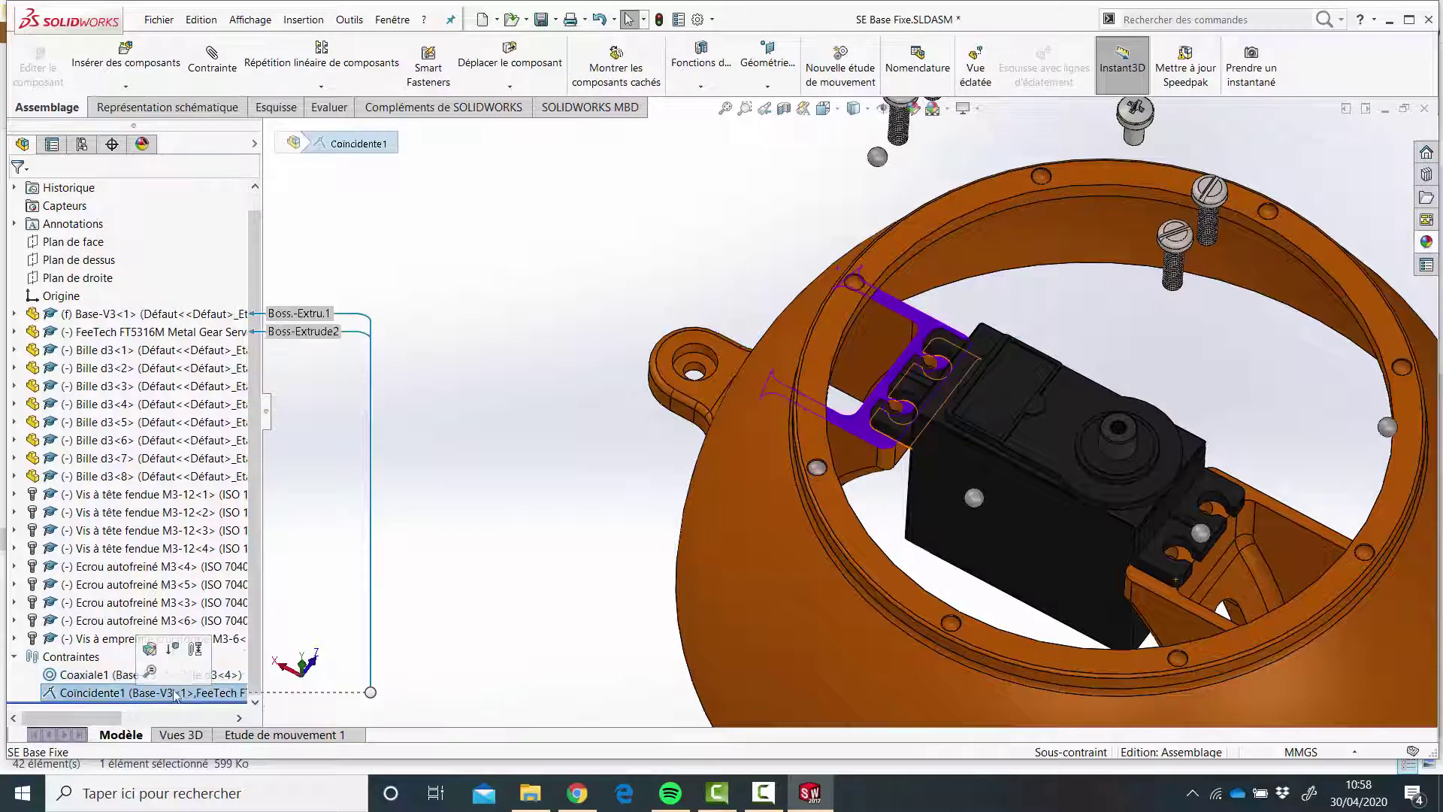
{"action": "left_click", "coordinate": [690, 454]}
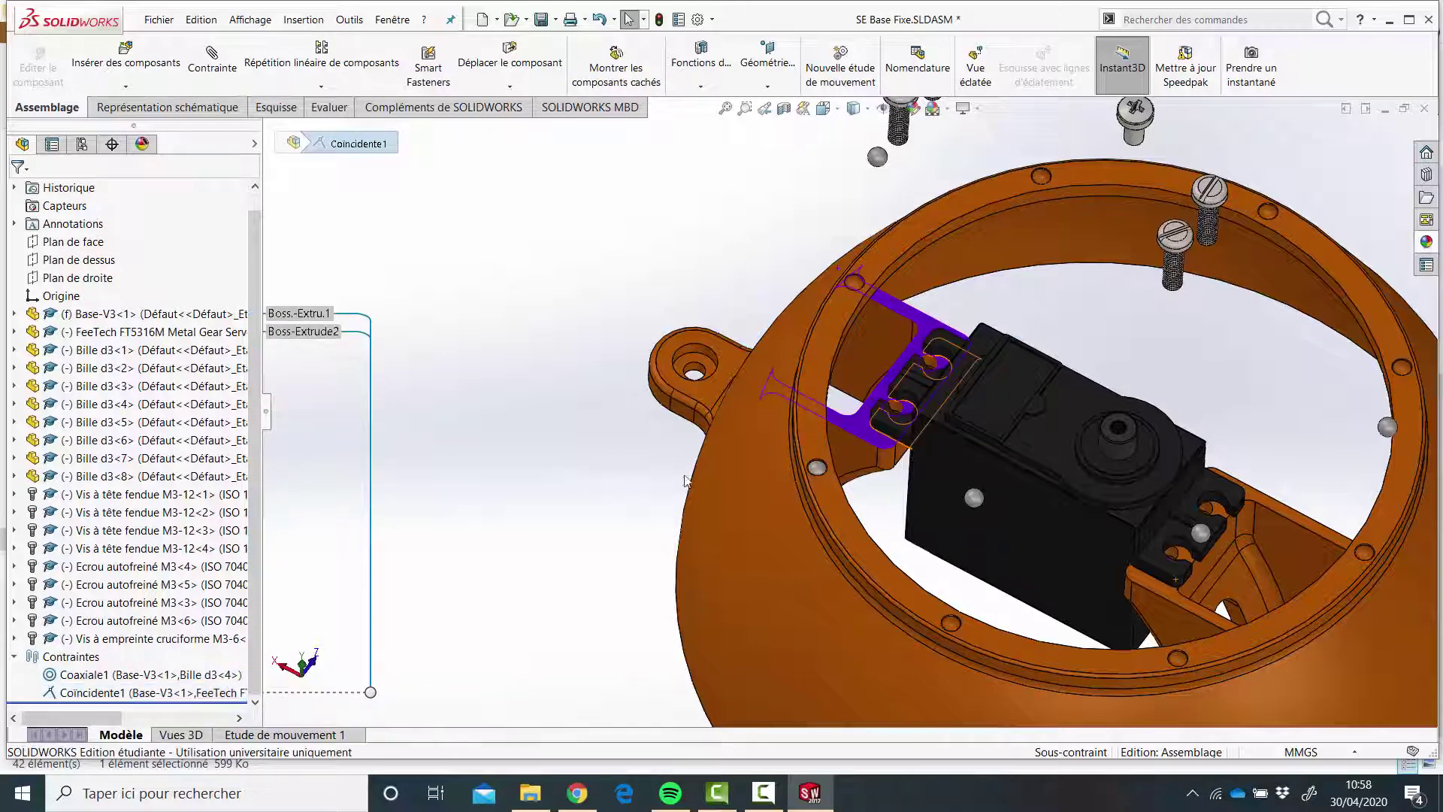
{"action": "scroll", "coordinate": [817, 468], "scroll_direction": "down", "scroll_amount": 6}
{"action": "left_click", "coordinate": [822, 448]}
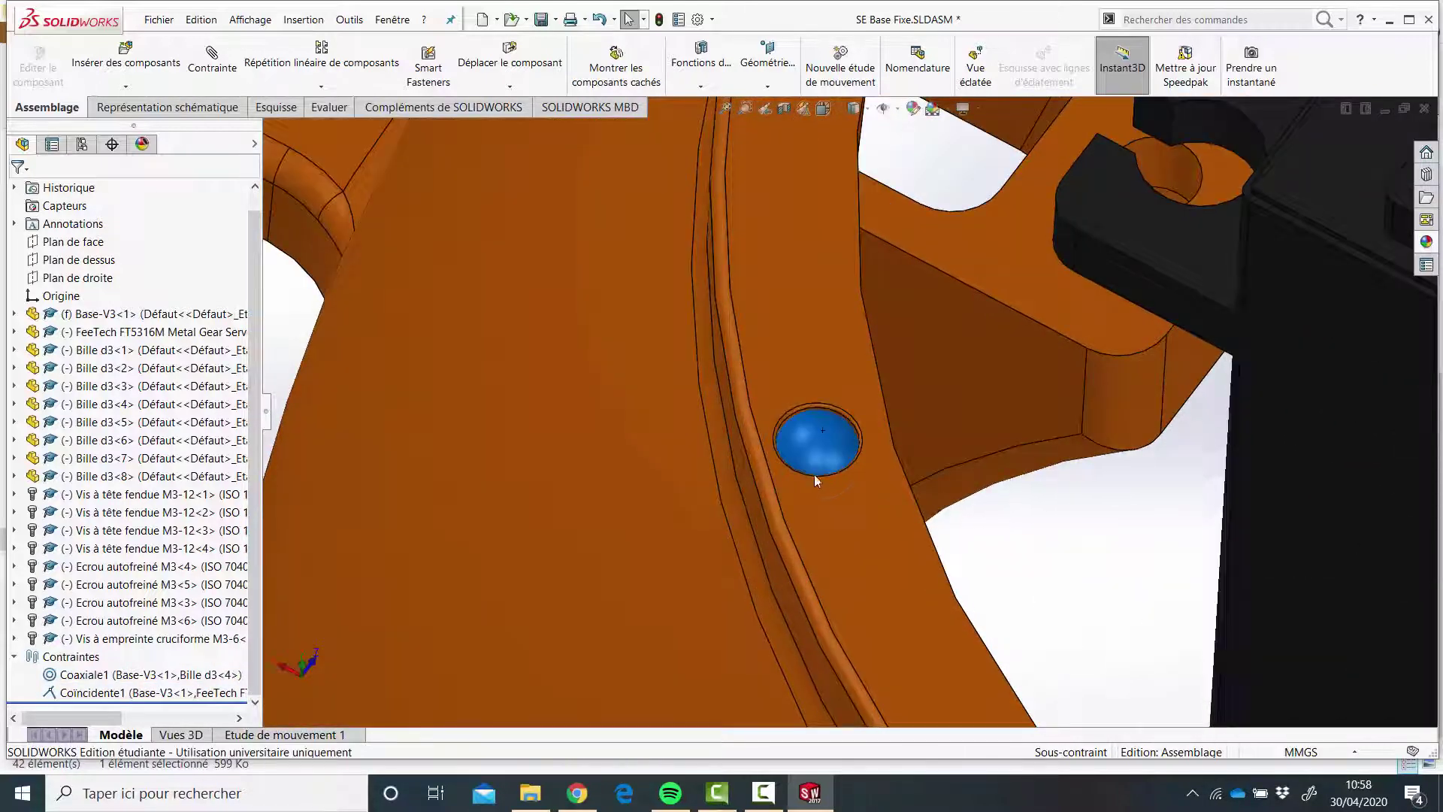
{"action": "scroll", "coordinate": [864, 460], "scroll_direction": "up", "scroll_amount": 8}
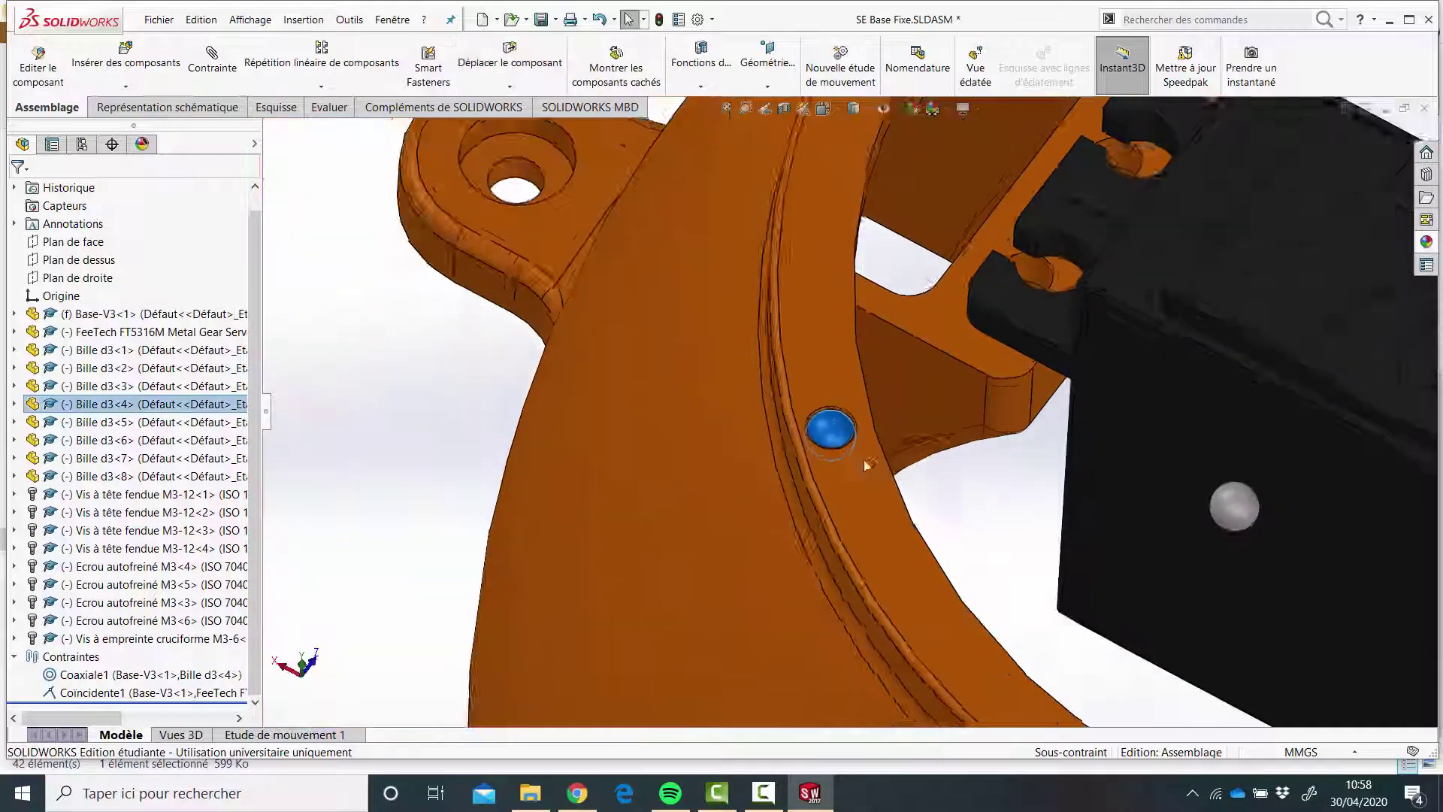
{"action": "left_click", "coordinate": [937, 464]}
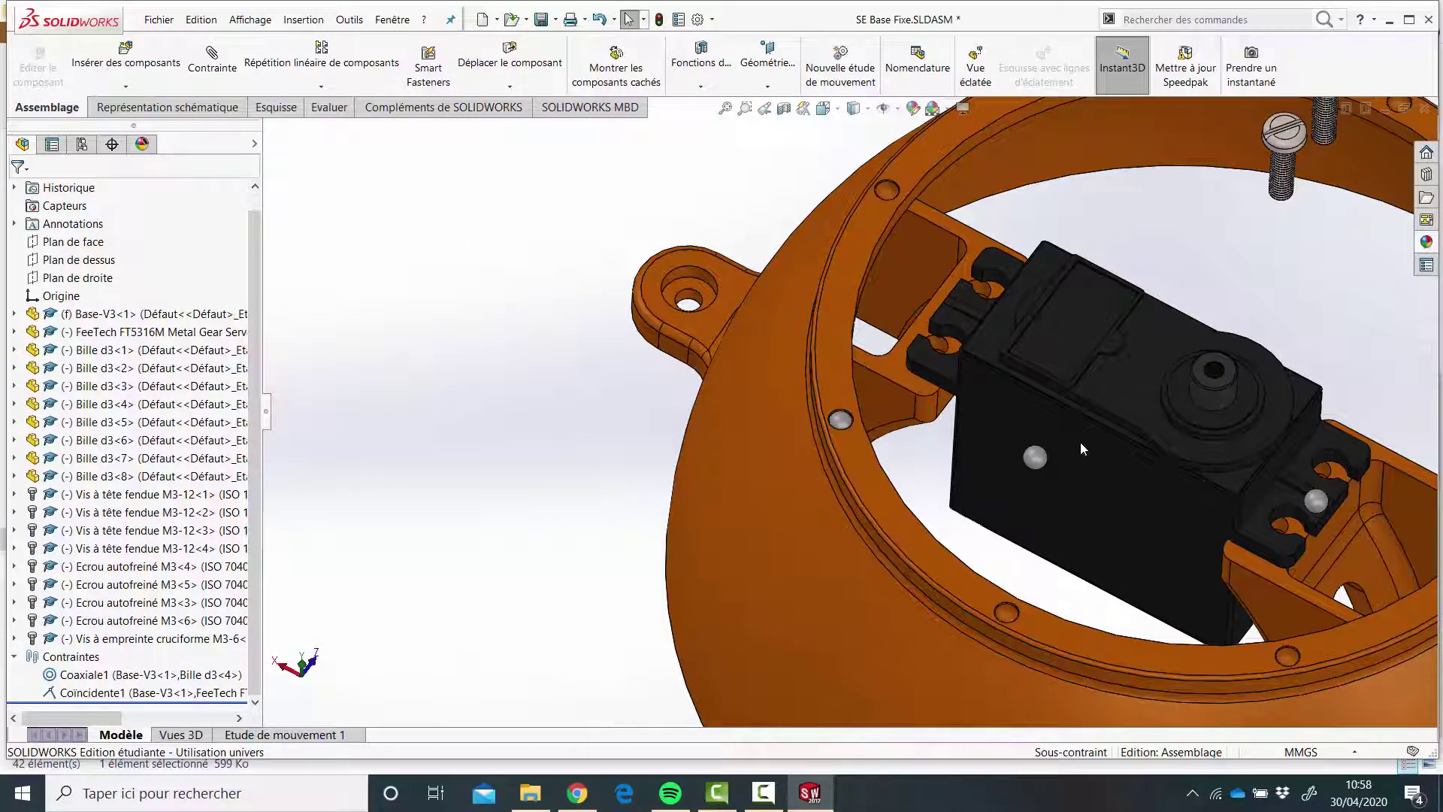
- Test the servo's remaining mobility on its support face by shifting it freely inside the base
{"action": "left_click_drag", "start_coordinate": [1080, 442], "coordinate": [1099, 409]}
{"action": "middle_click_drag", "start_coordinate": [1099, 509], "coordinate": [1011, 504]}
{"action": "left_click", "coordinate": [927, 448]}
{"action": "scroll", "coordinate": [980, 402], "scroll_direction": "up", "scroll_amount": 2}
{"action": "scroll", "coordinate": [944, 398], "scroll_direction": "down", "scroll_amount": 4}
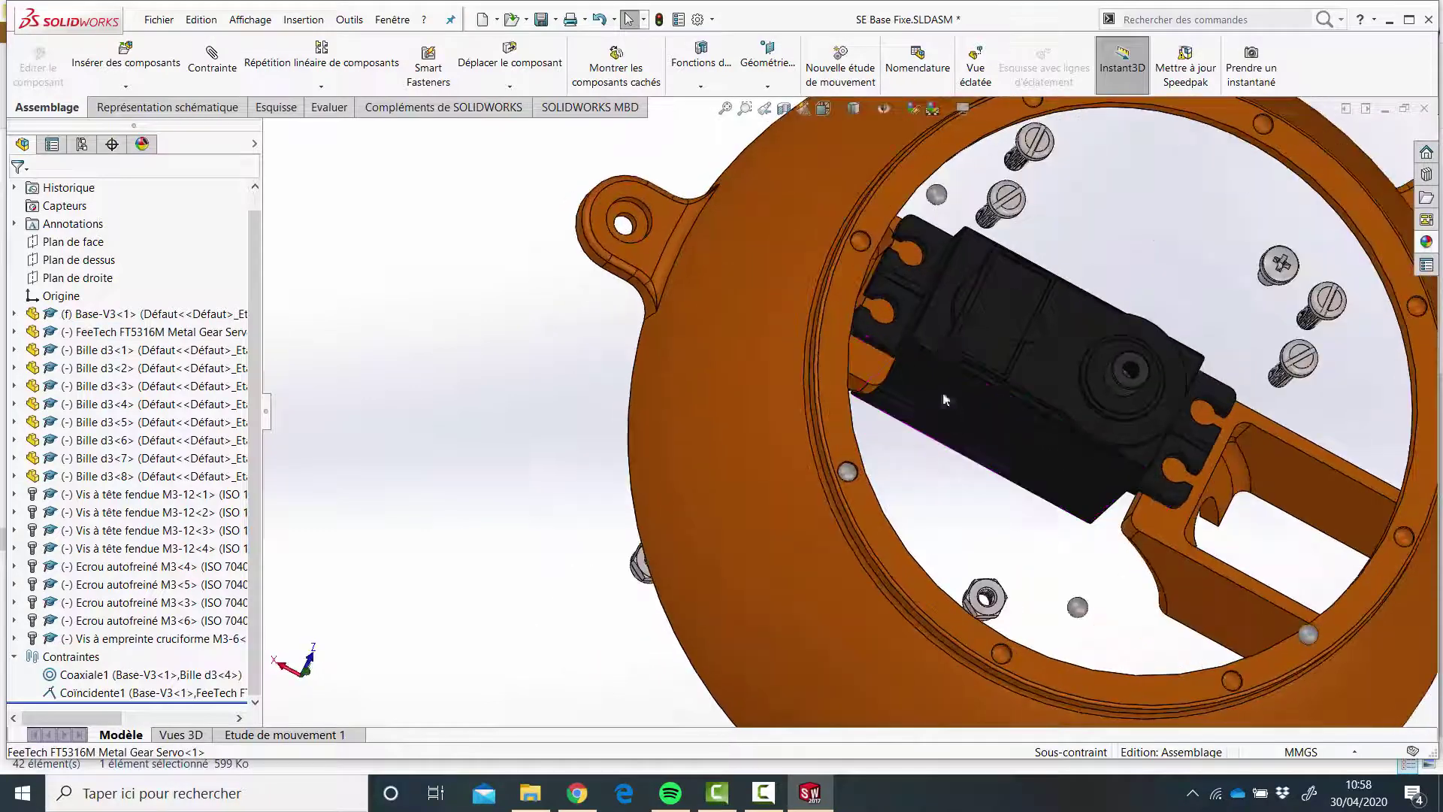
{"action": "left_click_drag", "start_coordinate": [959, 360], "coordinate": [900, 380]}
- Add a concentric mate between a servo lug's slotted hole and the matching drilled hole in the base support, and end the mate command
{"action": "scroll", "coordinate": [810, 300], "scroll_direction": "down", "scroll_amount": 5}
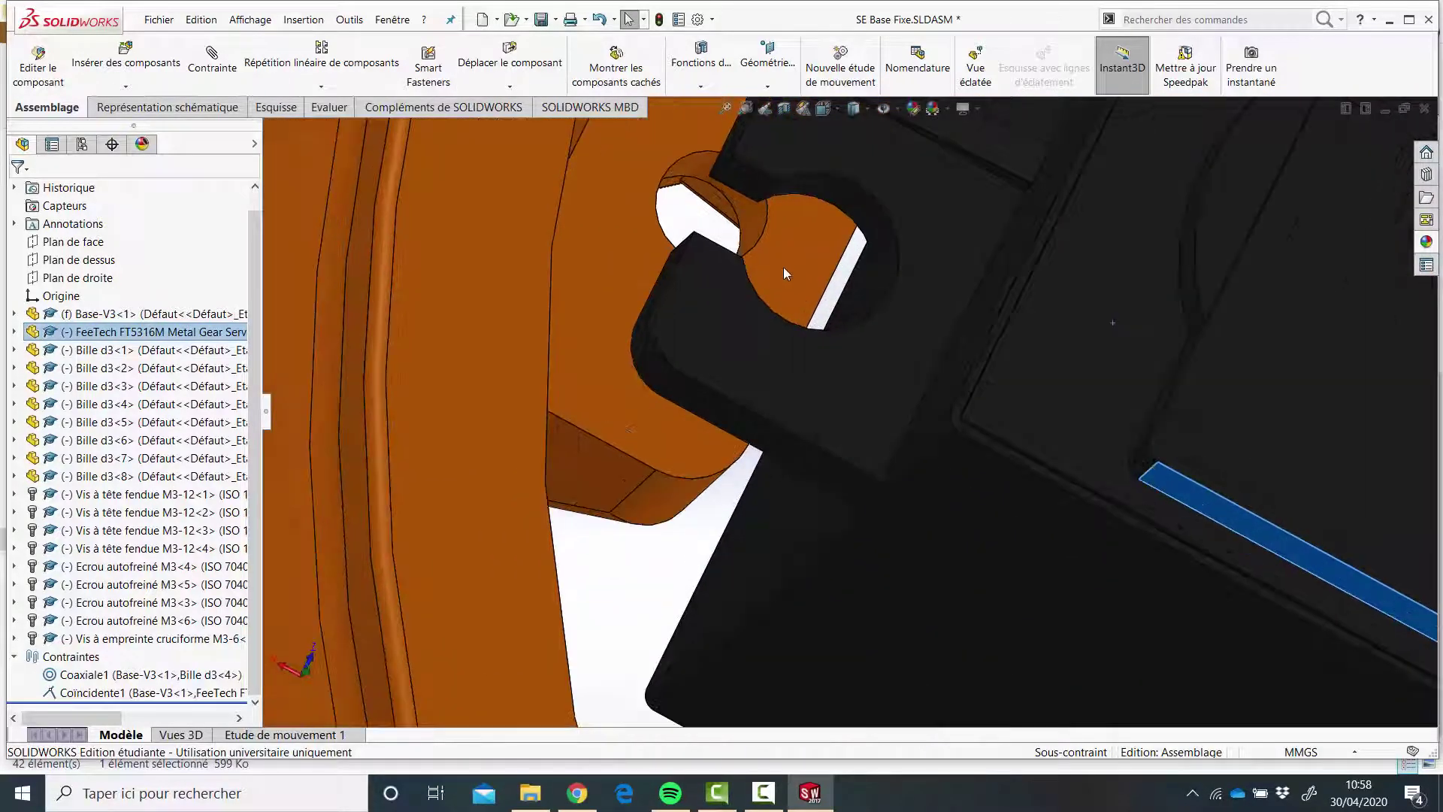
{"action": "scroll", "coordinate": [799, 321], "scroll_direction": "down", "scroll_amount": 2}
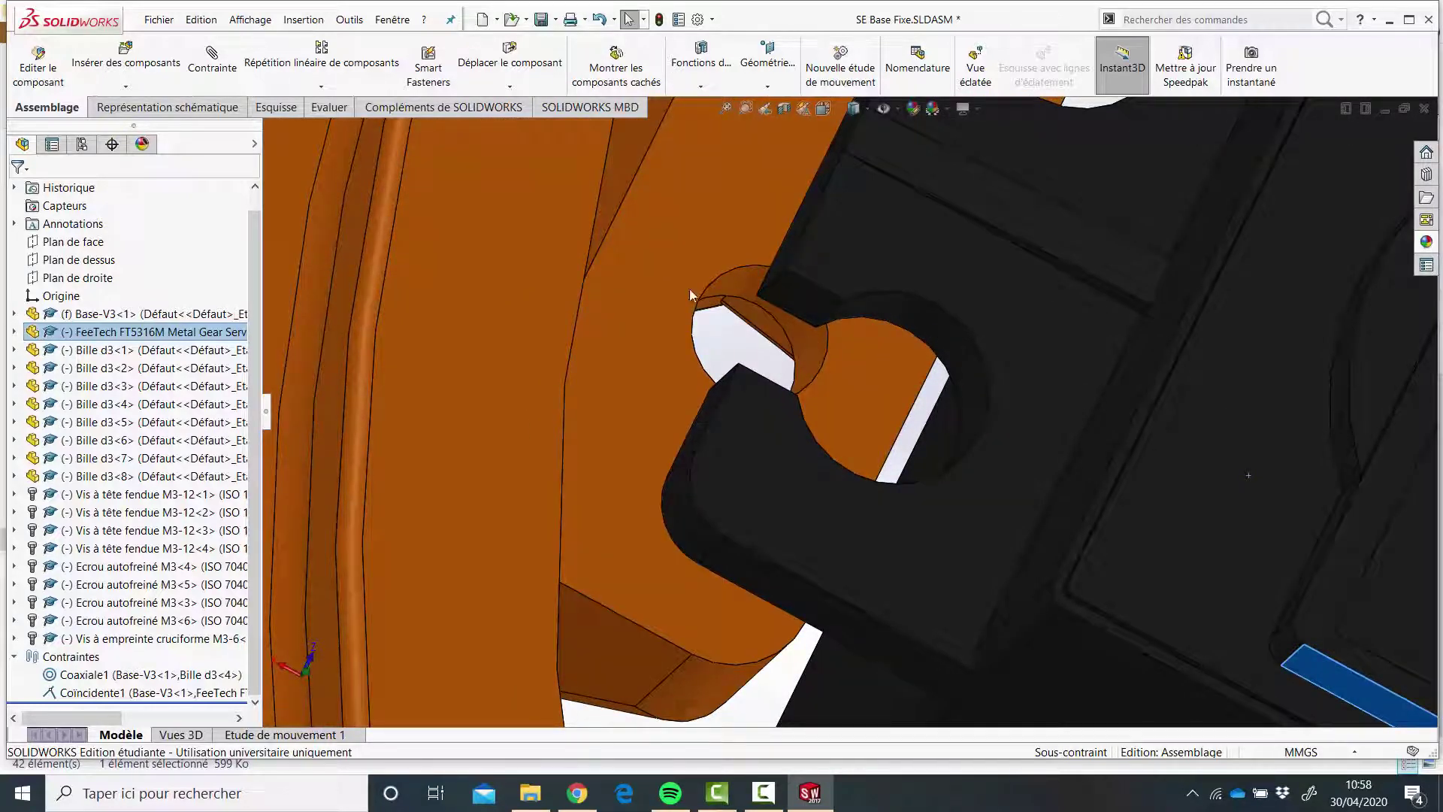
{"action": "left_click", "coordinate": [212, 60]}
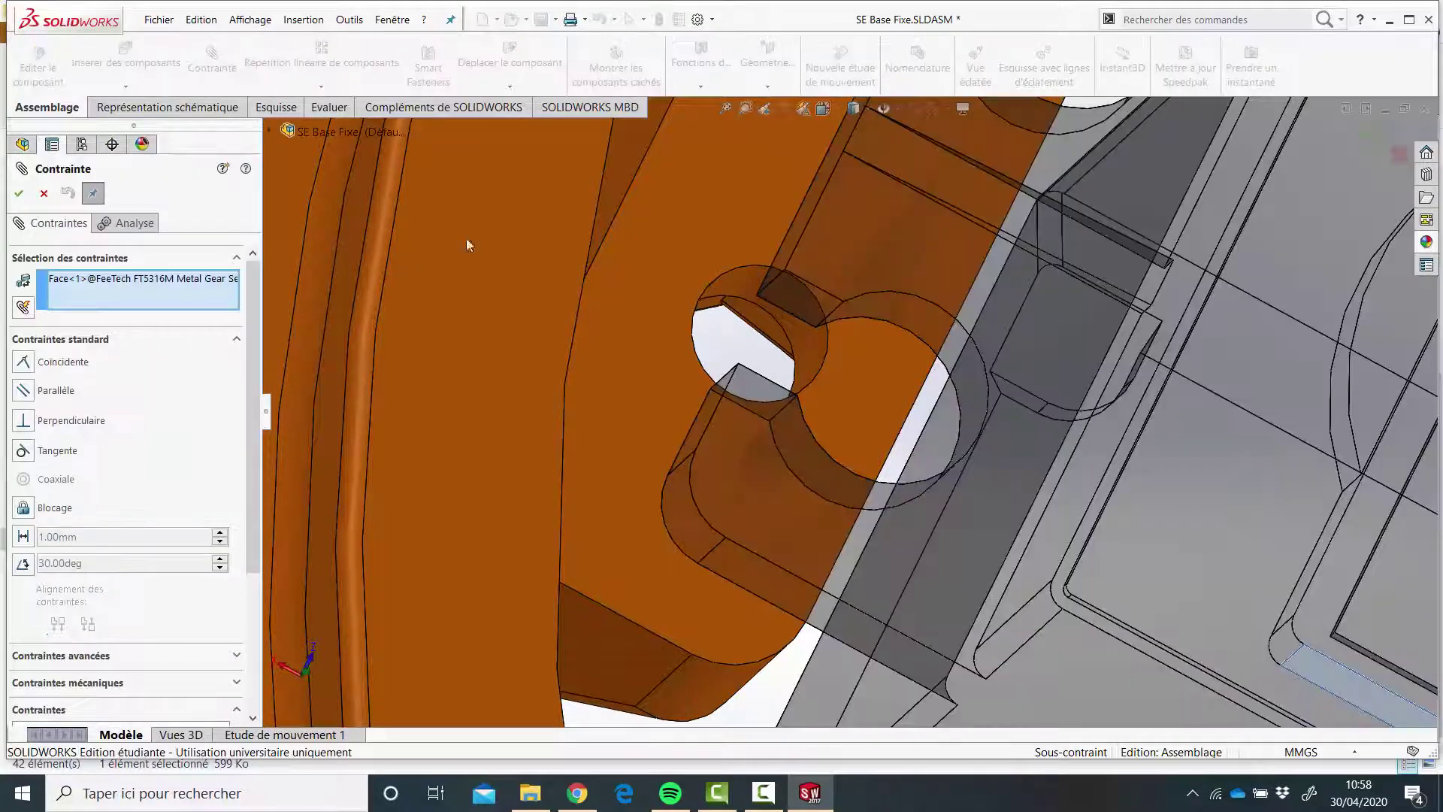
{"action": "left_click", "coordinate": [88, 282]}
{"action": "key", "text": "Delete"}
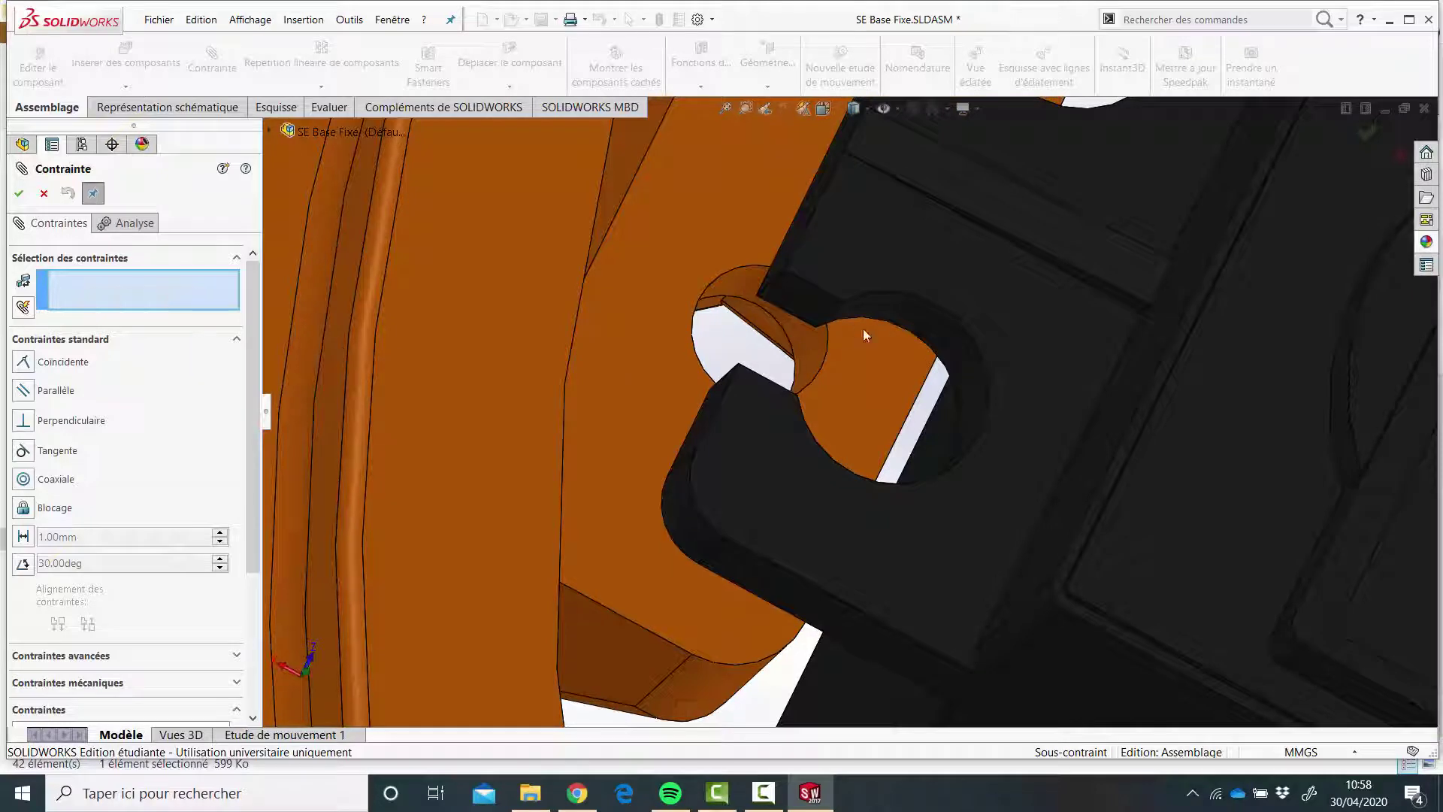
{"action": "left_click", "coordinate": [905, 321]}
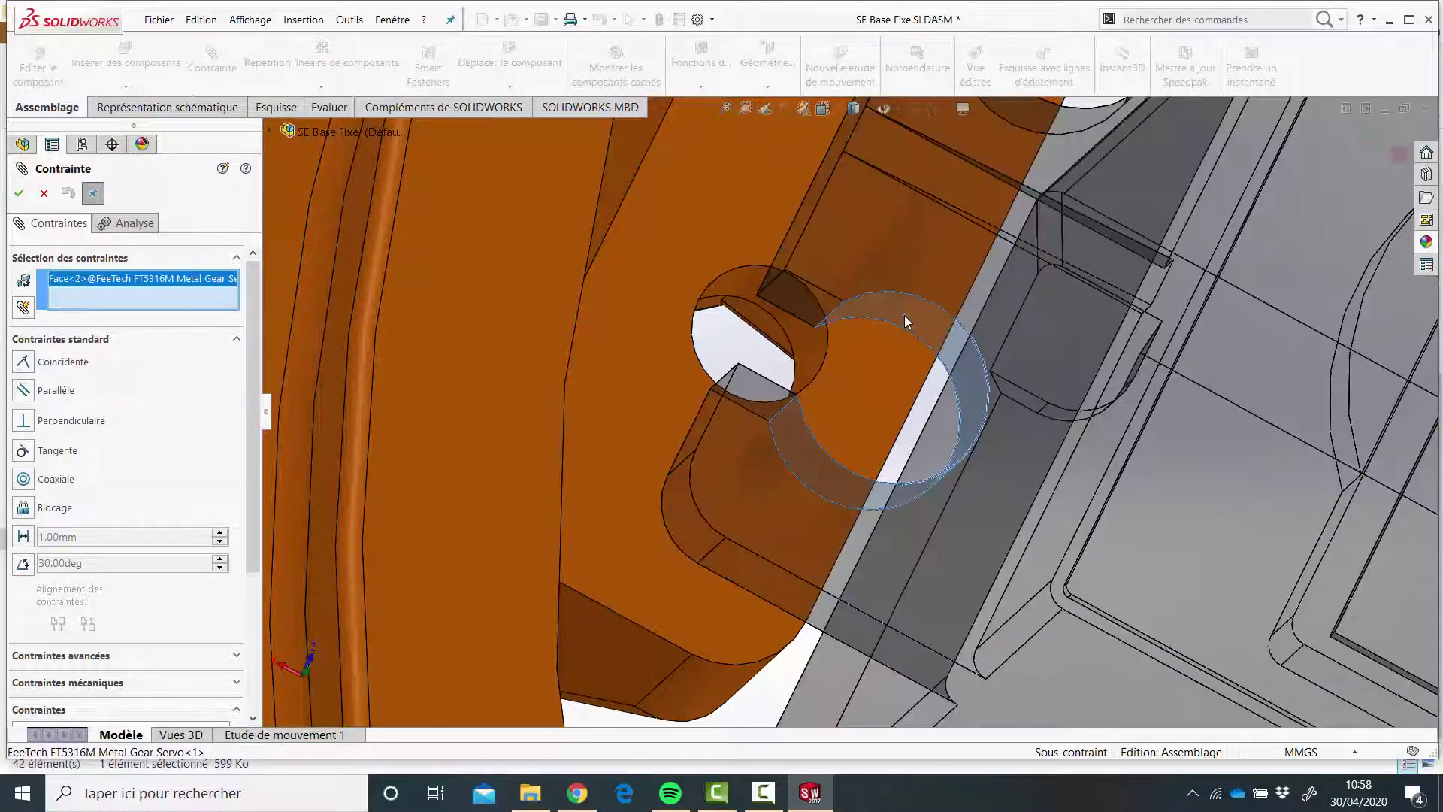
{"action": "left_click", "coordinate": [747, 285]}
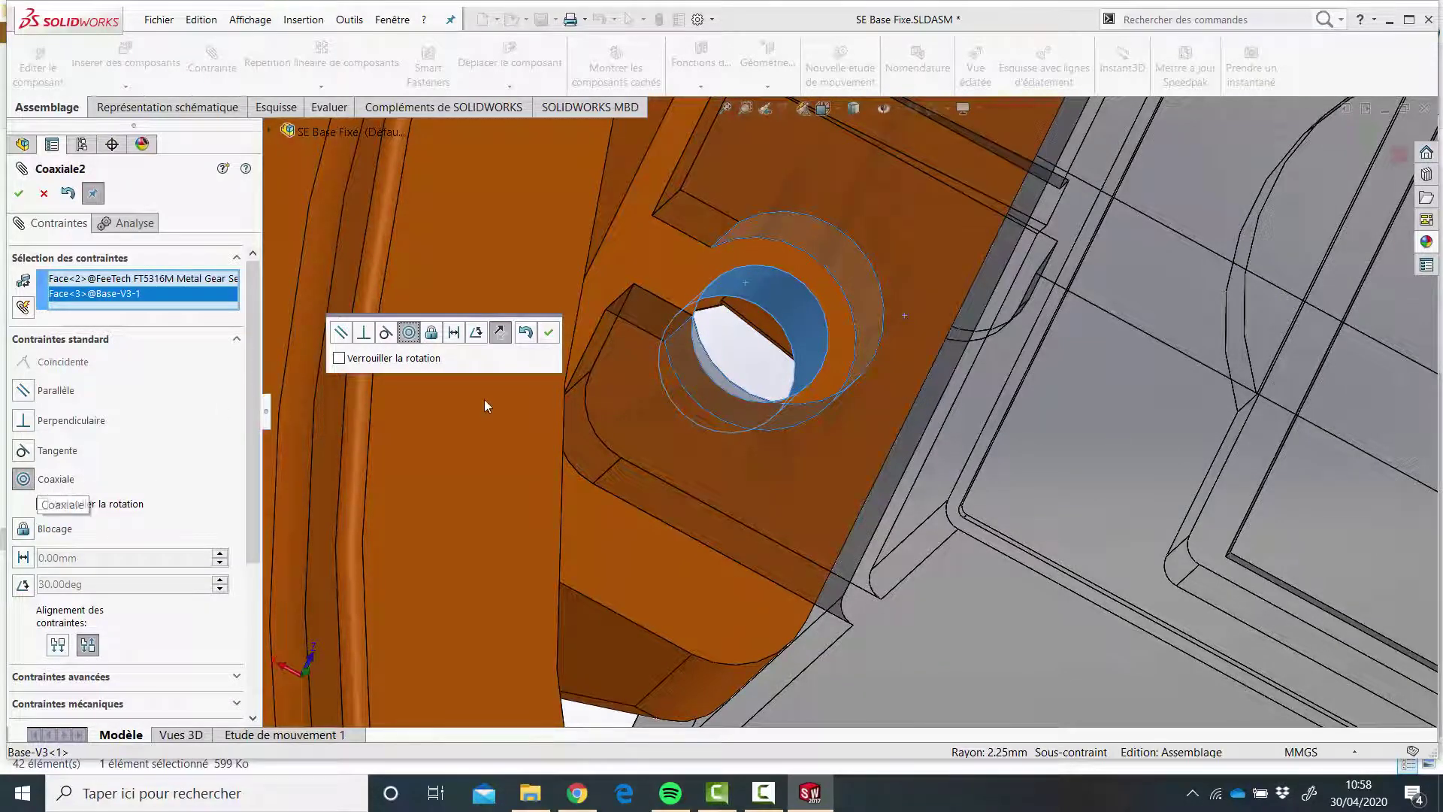
{"action": "left_click", "coordinate": [548, 331]}
{"action": "scroll", "coordinate": [556, 443], "scroll_direction": "up", "scroll_amount": 5}
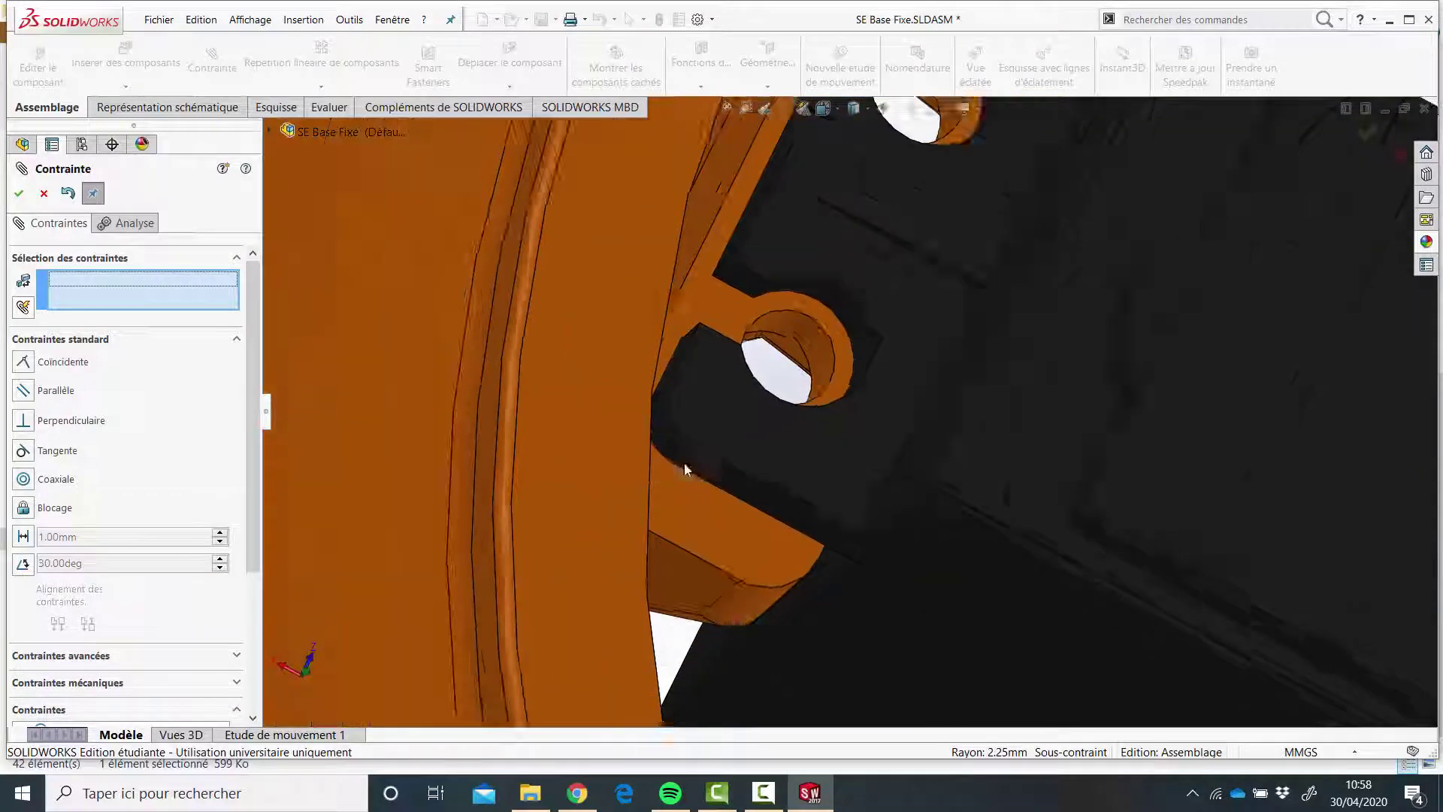
{"action": "left_click", "coordinate": [45, 197]}
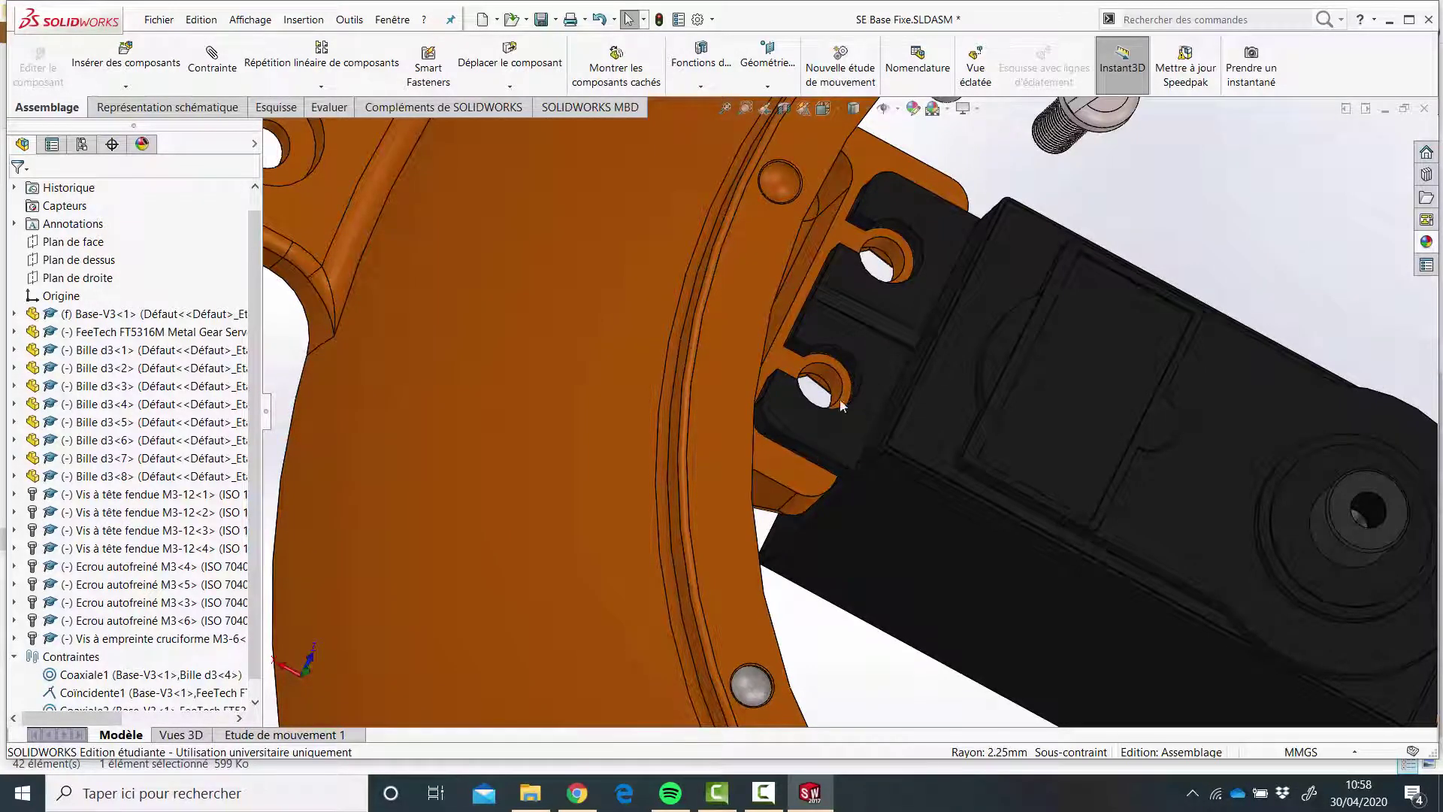
- Test the servo's remaining rotation about the mated lug hole, and clear the selection
{"action": "scroll", "coordinate": [864, 462], "scroll_direction": "up", "scroll_amount": 5}
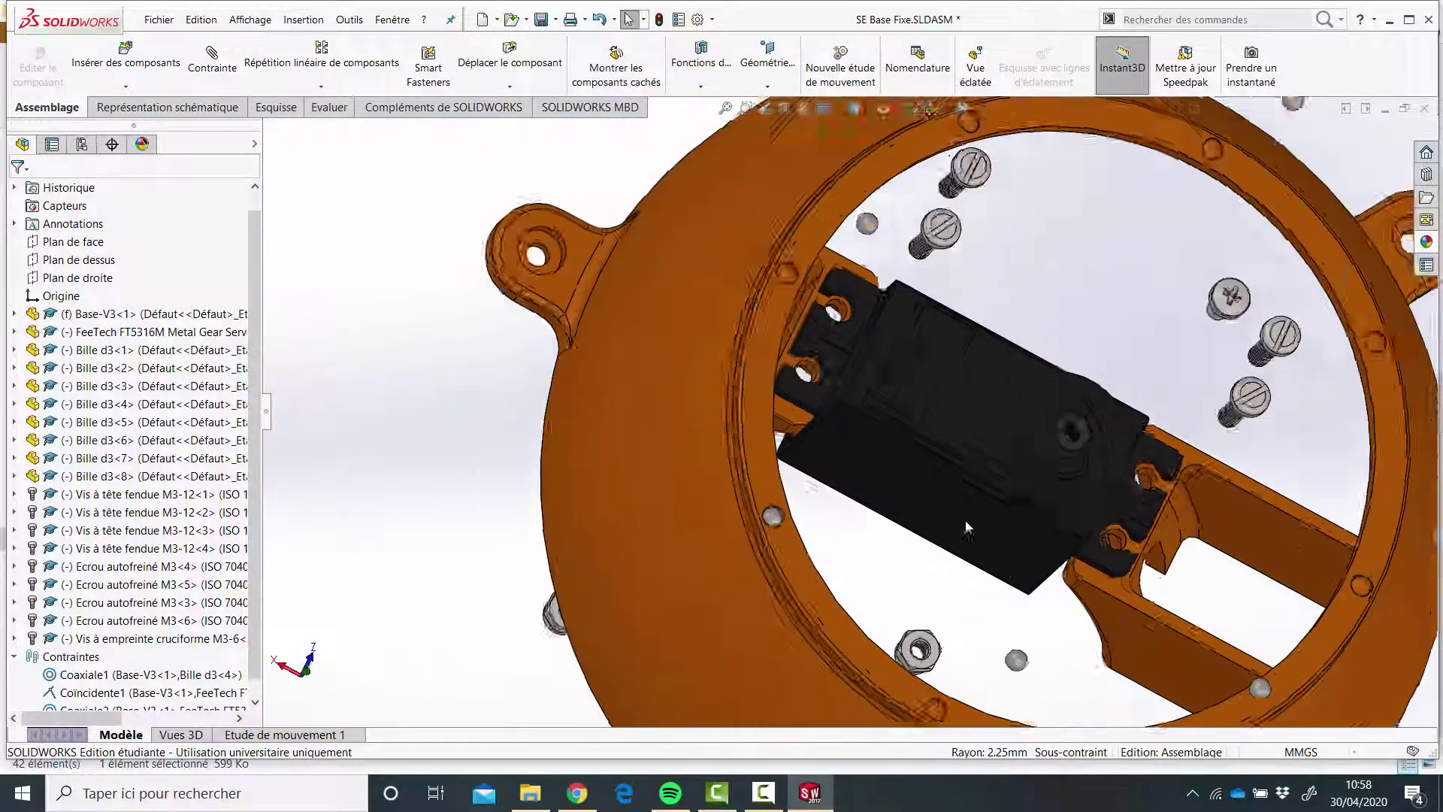
{"action": "mouse_move", "coordinate": [1039, 521]}
{"action": "left_mouse_down"}
{"action": "mouse_move", "coordinate": [1065, 487]}
{"action": "mouse_move", "coordinate": [990, 589]}
{"action": "mouse_move", "coordinate": [1062, 493]}
{"action": "mouse_move", "coordinate": [1068, 392]}
{"action": "mouse_move", "coordinate": [1005, 588]}
{"action": "mouse_move", "coordinate": [1012, 506]}
{"action": "mouse_move", "coordinate": [1021, 519]}
{"action": "left_mouse_up"}
{"action": "scroll", "coordinate": [1098, 438], "scroll_direction": "down", "scroll_amount": 3}
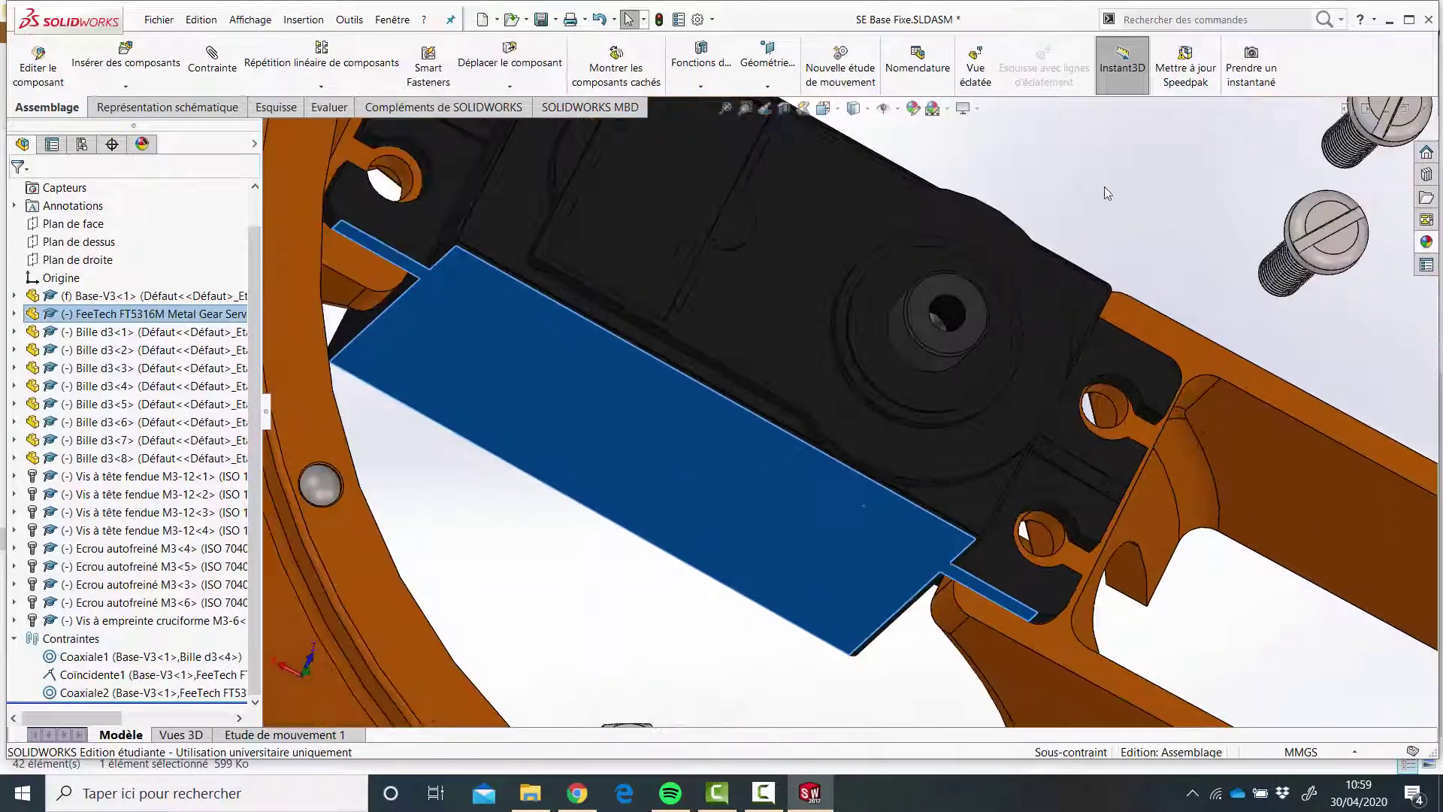
{"action": "left_click", "coordinate": [1103, 186]}
- Add a concentric mate between a hole in the servo's opposite lug, beside the output shaft, and its base hole, and end the command
{"action": "scroll", "coordinate": [1082, 350], "scroll_direction": "down", "scroll_amount": 2}
{"action": "left_click", "coordinate": [212, 60]}
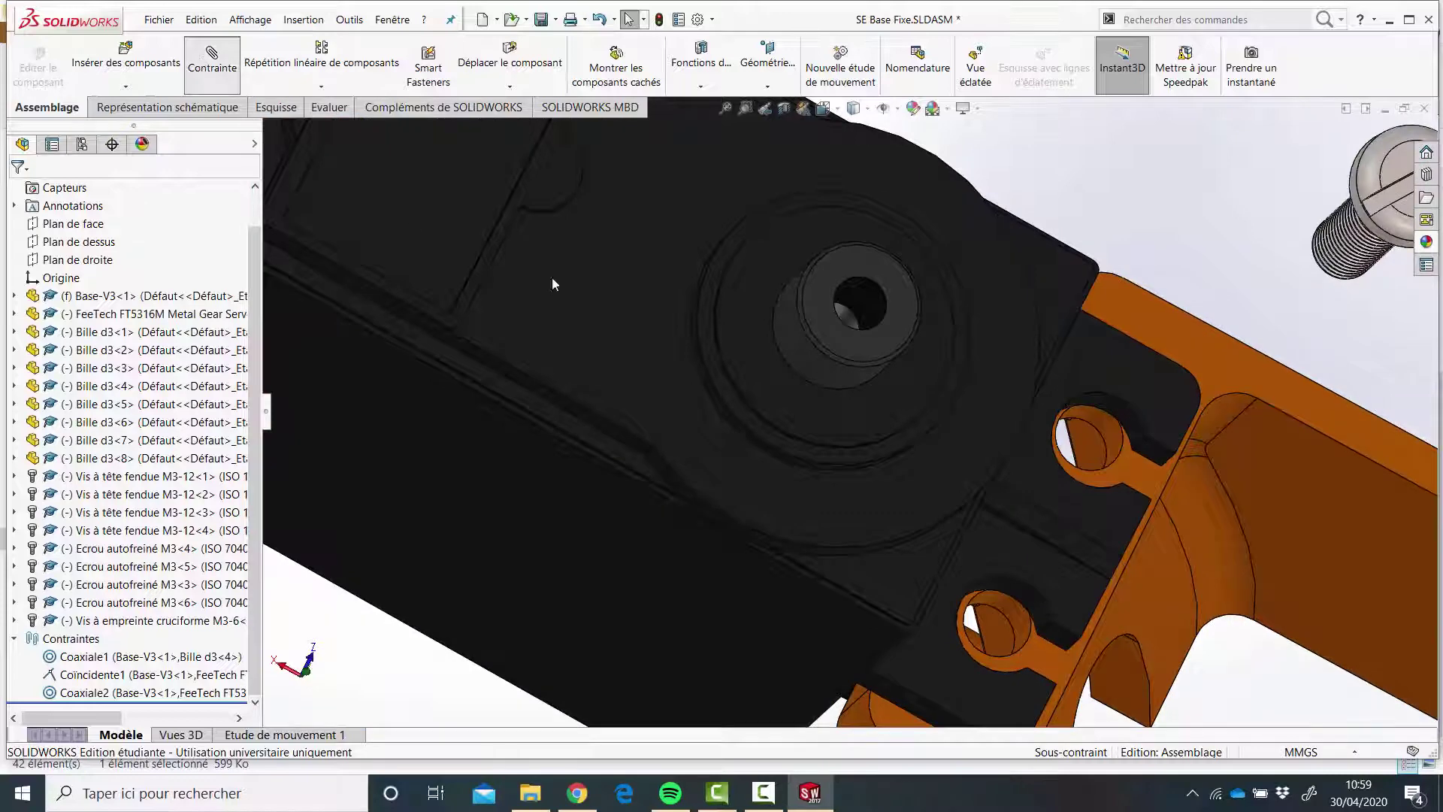
{"action": "scroll", "coordinate": [1070, 421], "scroll_direction": "down", "scroll_amount": 4}
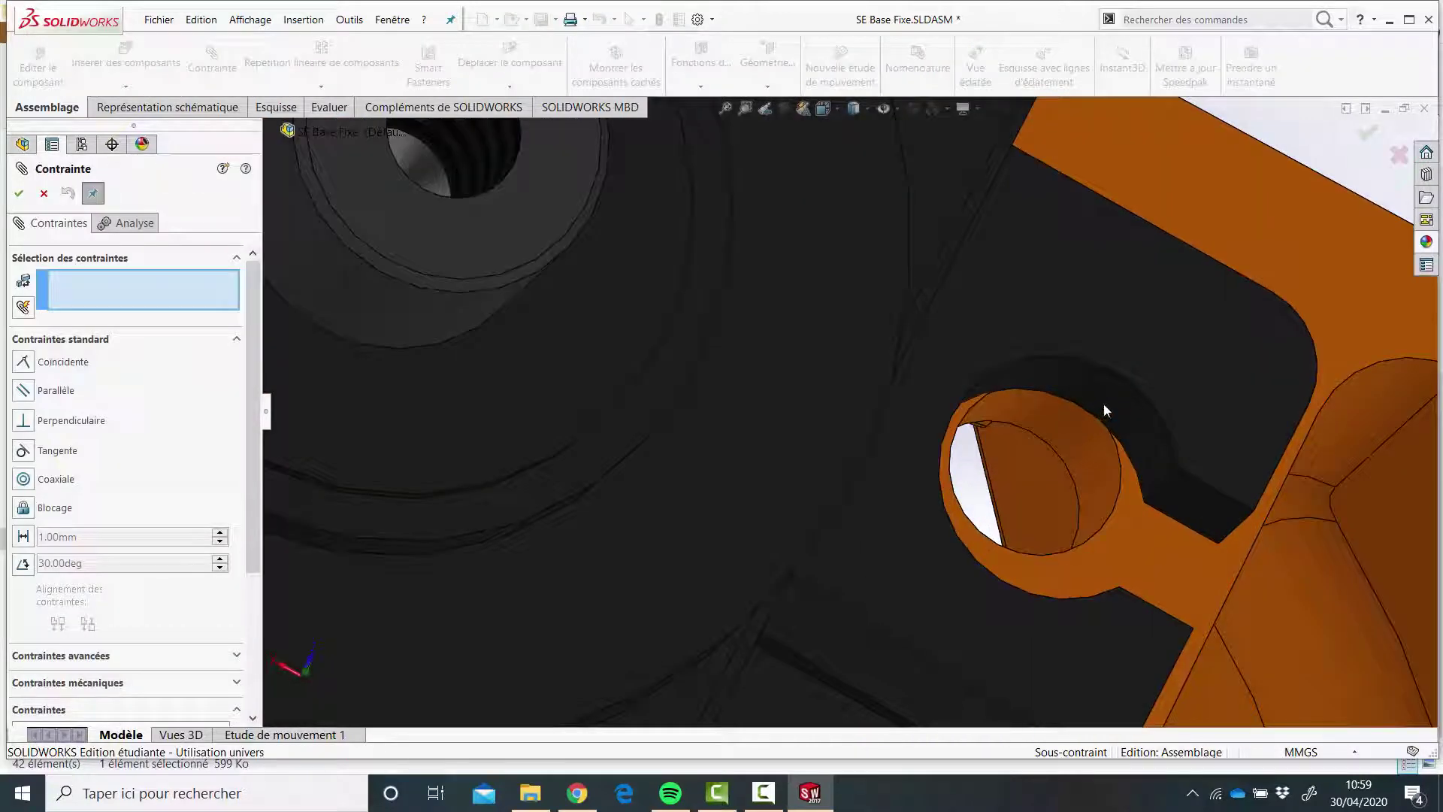
{"action": "left_click", "coordinate": [1105, 410]}
{"action": "left_click", "coordinate": [1084, 454]}
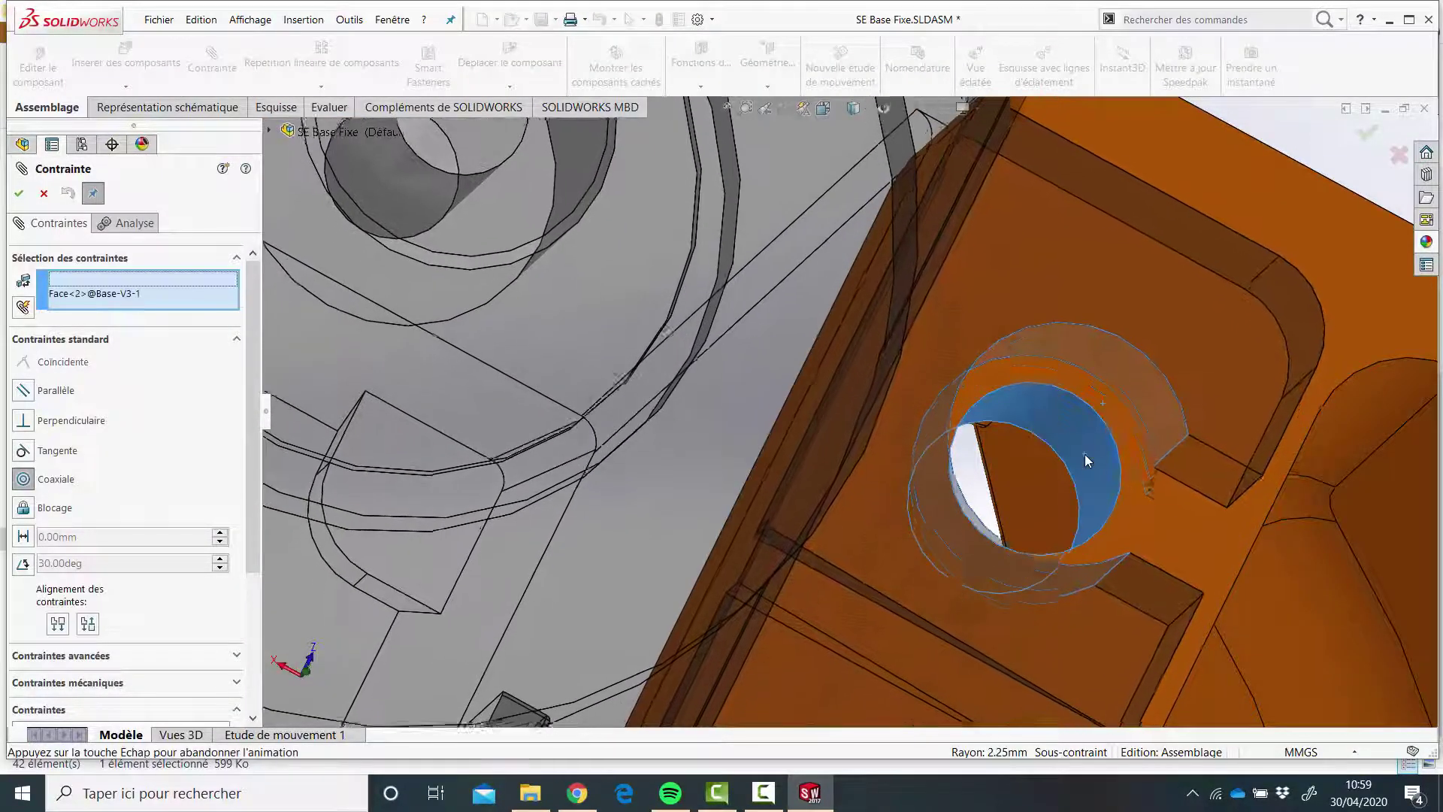
{"action": "left_click", "coordinate": [1315, 489]}
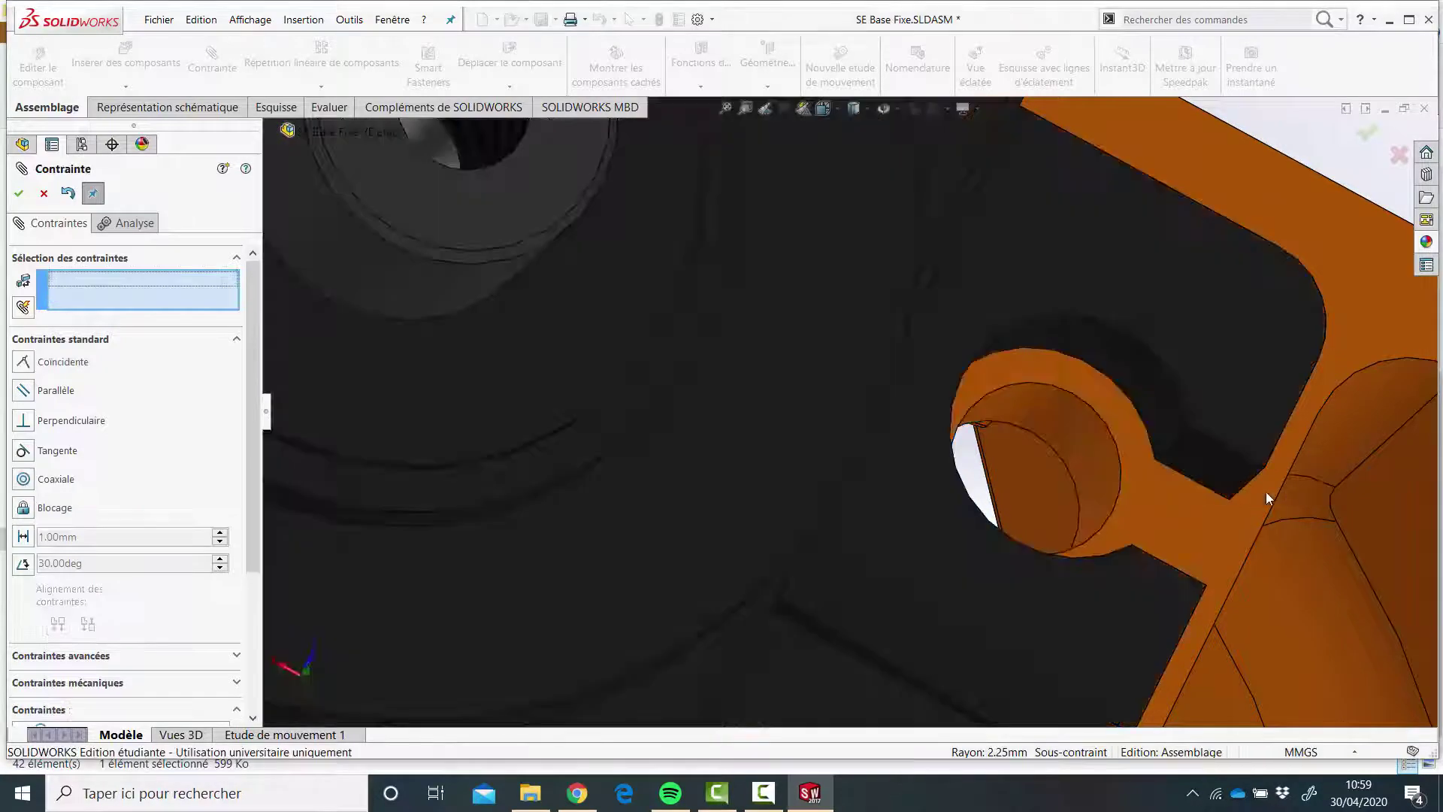
{"action": "scroll", "coordinate": [922, 477], "scroll_direction": "up", "scroll_amount": 6}
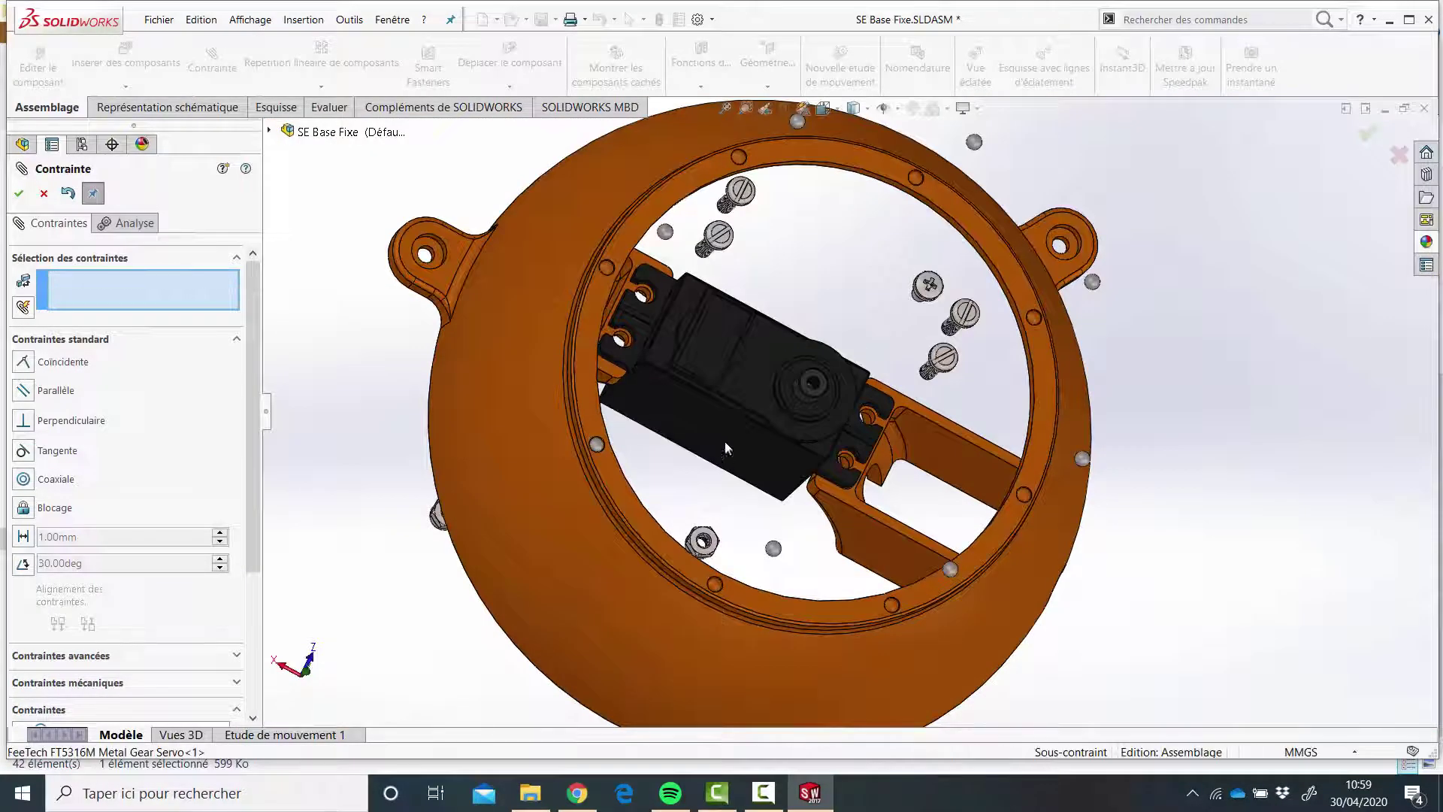
{"action": "middle_click_drag", "start_coordinate": [724, 451], "coordinate": [848, 423]}
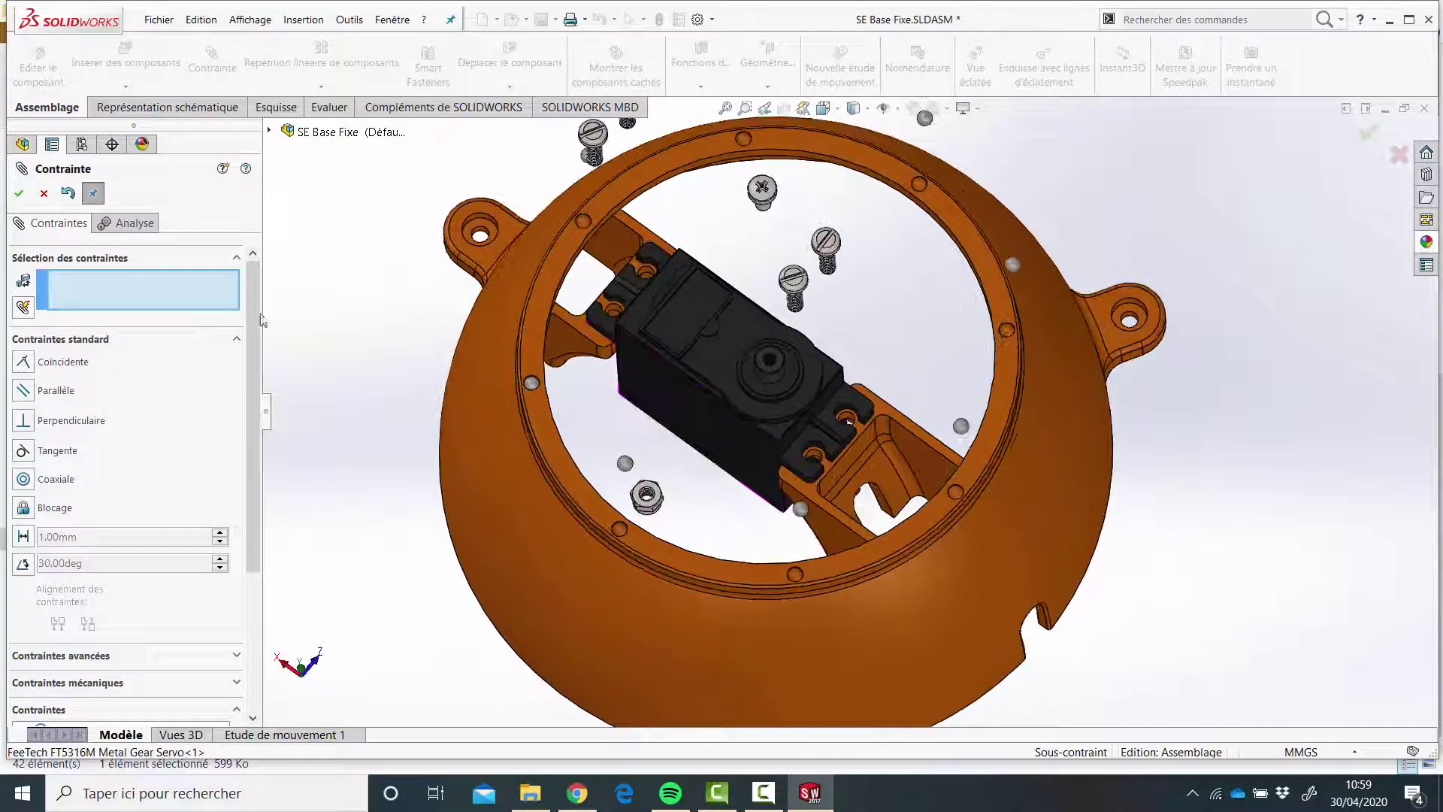
{"action": "left_click", "coordinate": [19, 193]}
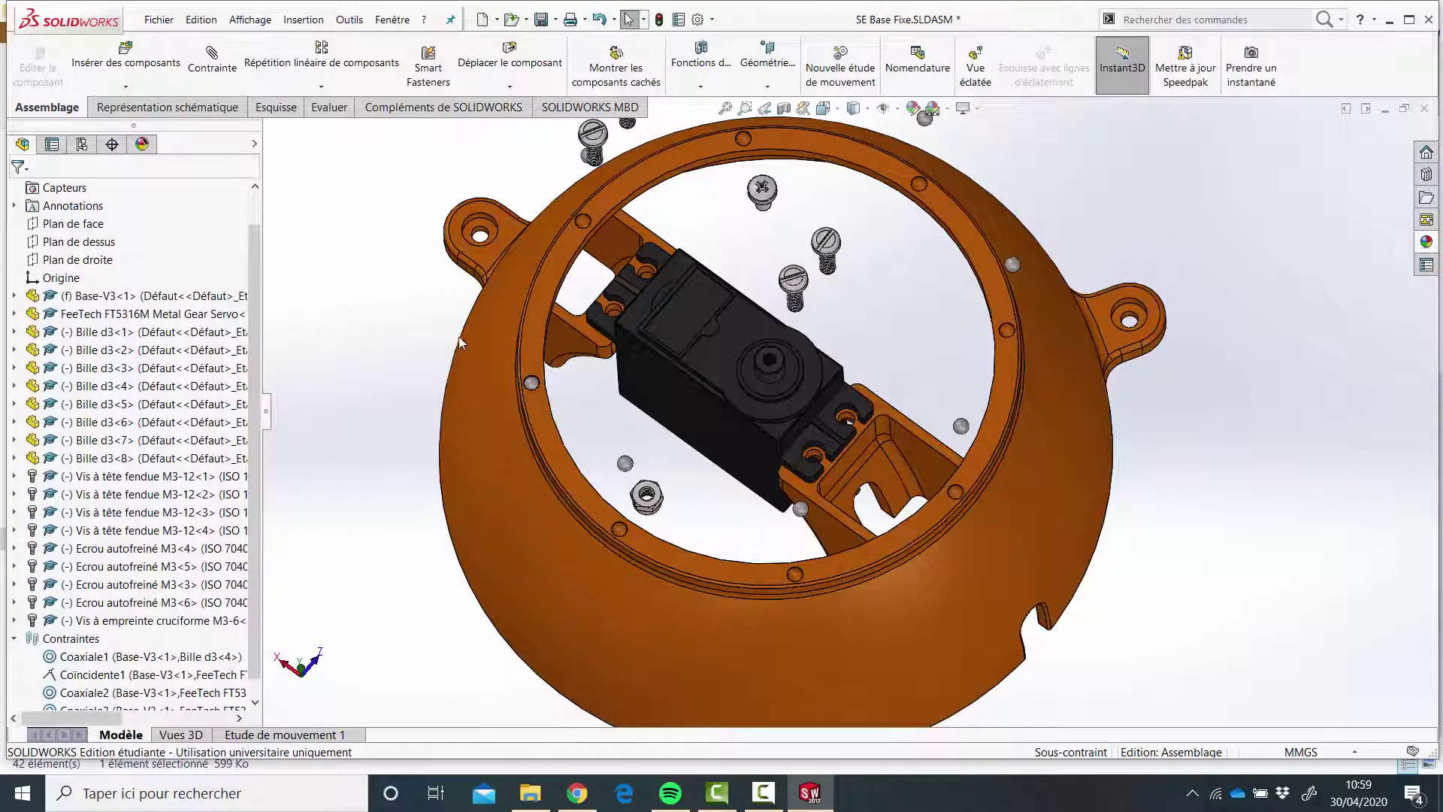
- Examine the loose slotted screws above the base, the M3 lock nuts and the hexagonal recesses beneath the servo support
{"action": "middle_click_drag", "start_coordinate": [458, 336], "coordinate": [778, 499]}
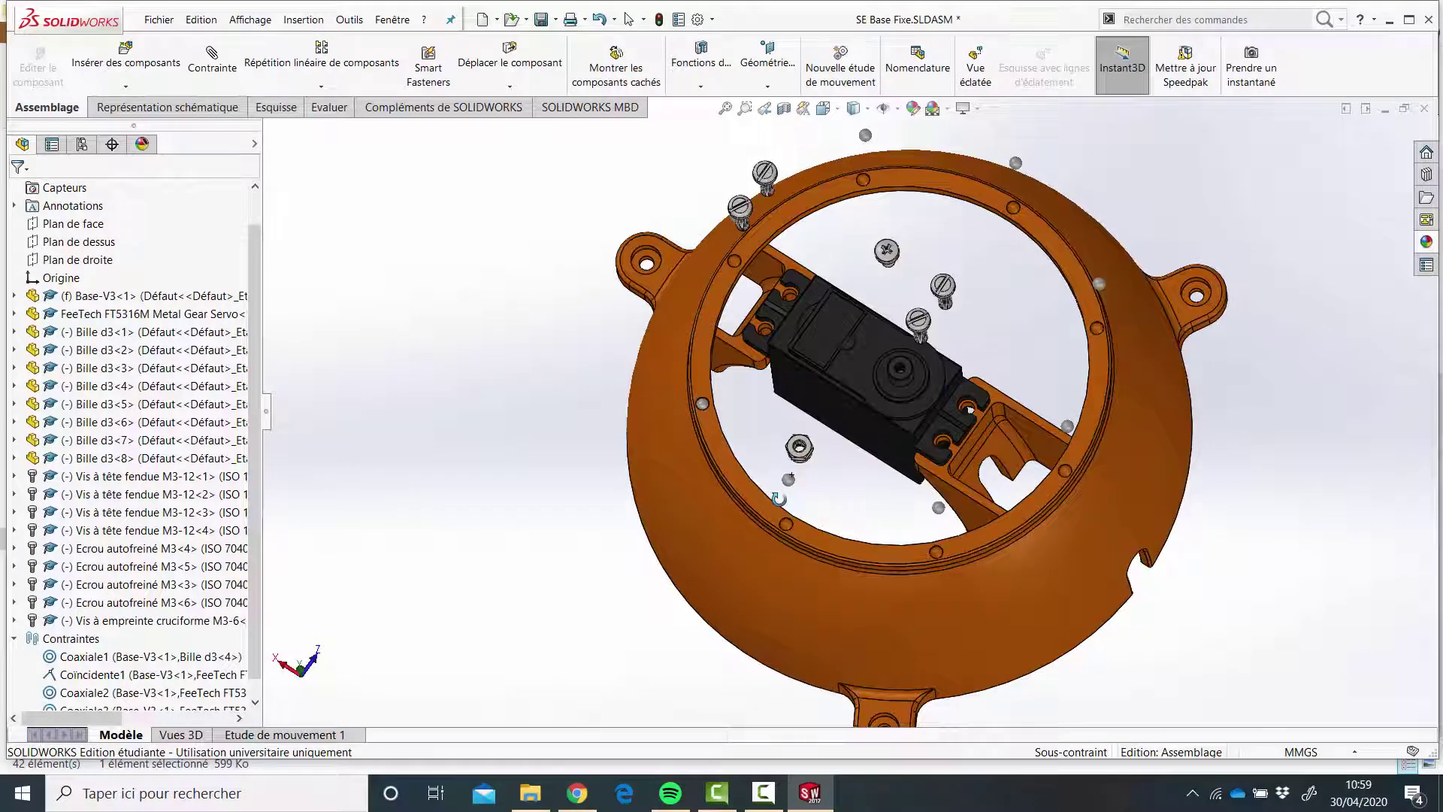
{"action": "scroll", "coordinate": [754, 291], "scroll_direction": "down", "scroll_amount": 4}
{"action": "scroll", "coordinate": [775, 283], "scroll_direction": "up", "scroll_amount": 4}
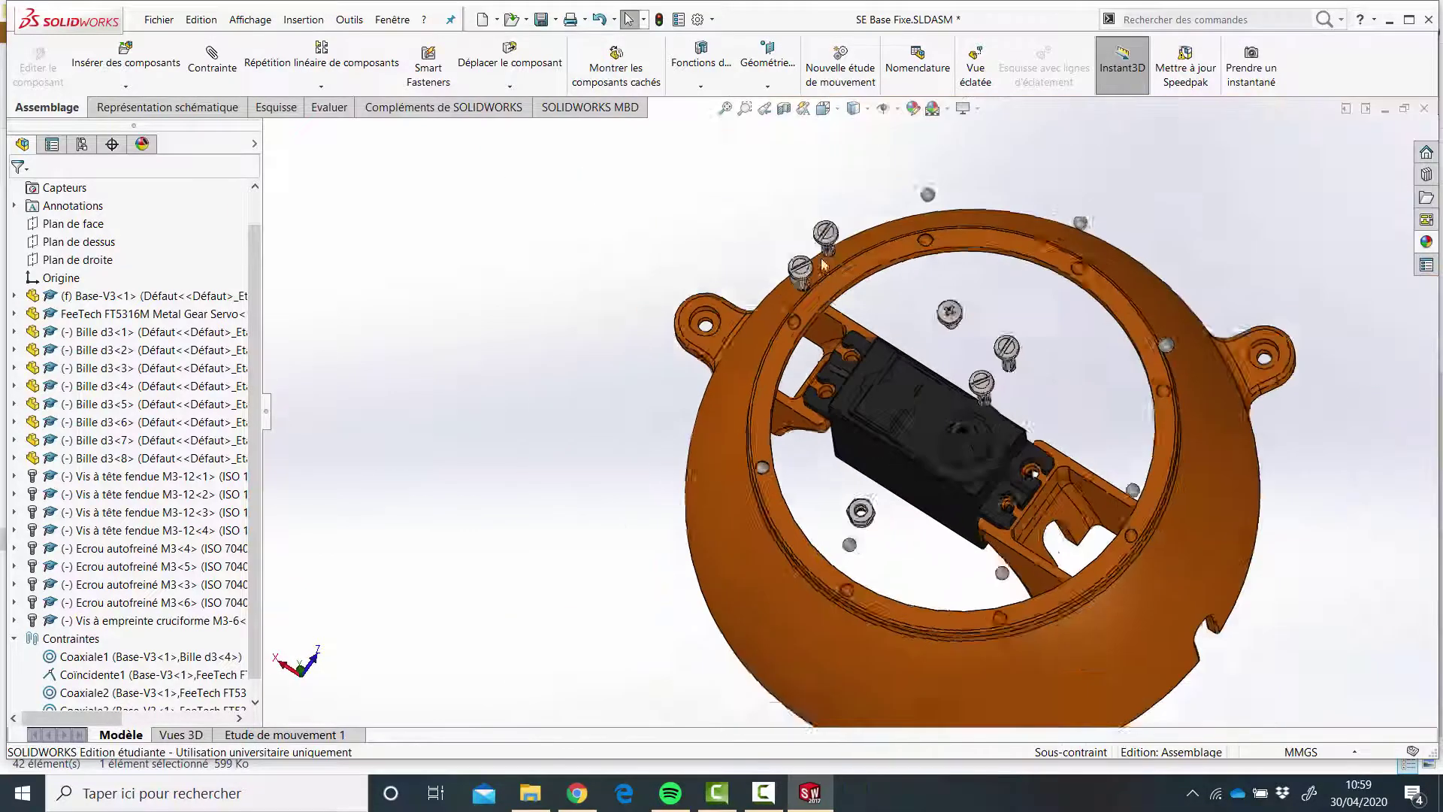
{"action": "scroll", "coordinate": [821, 263], "scroll_direction": "down", "scroll_amount": 10}
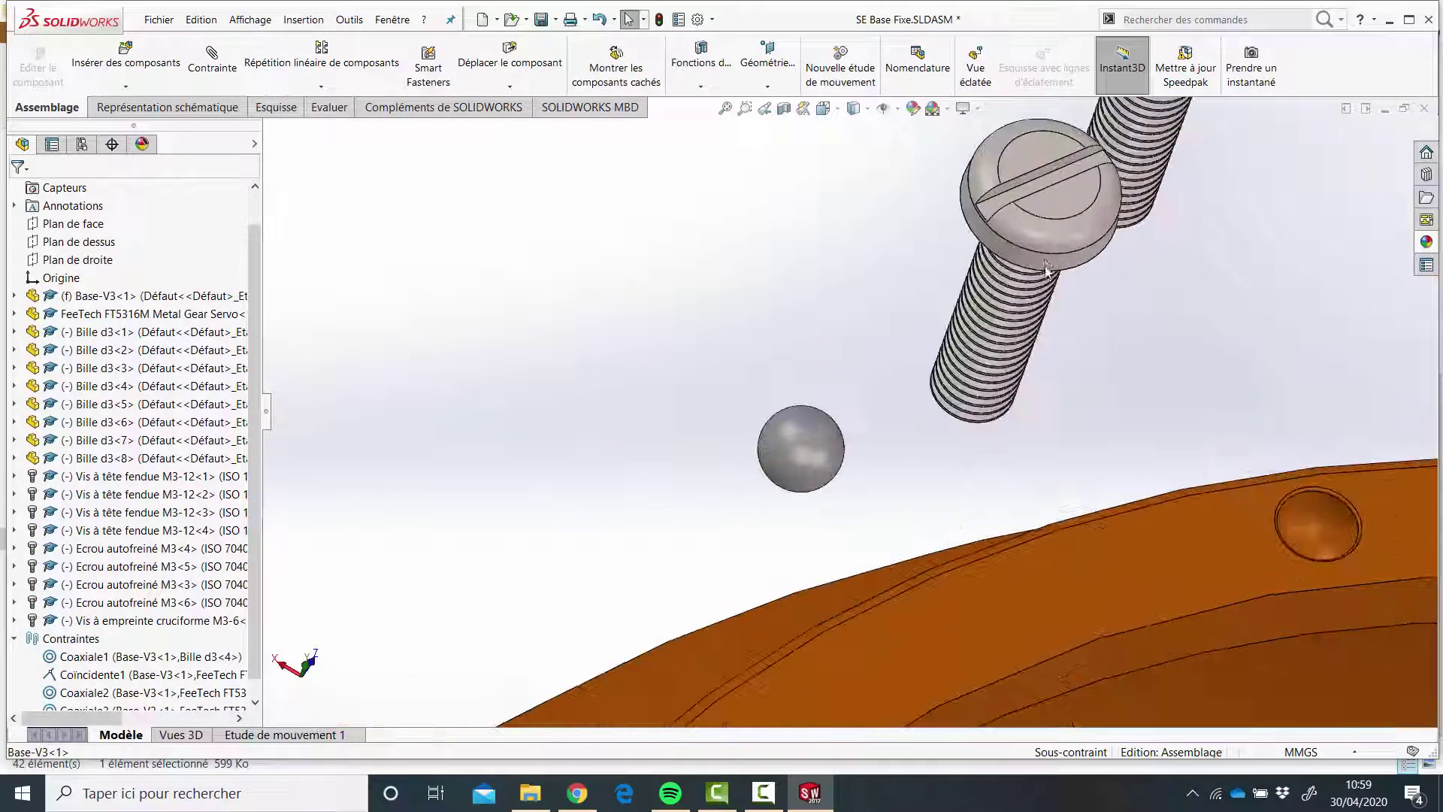
{"action": "scroll", "coordinate": [962, 537], "scroll_direction": "up", "scroll_amount": 8}
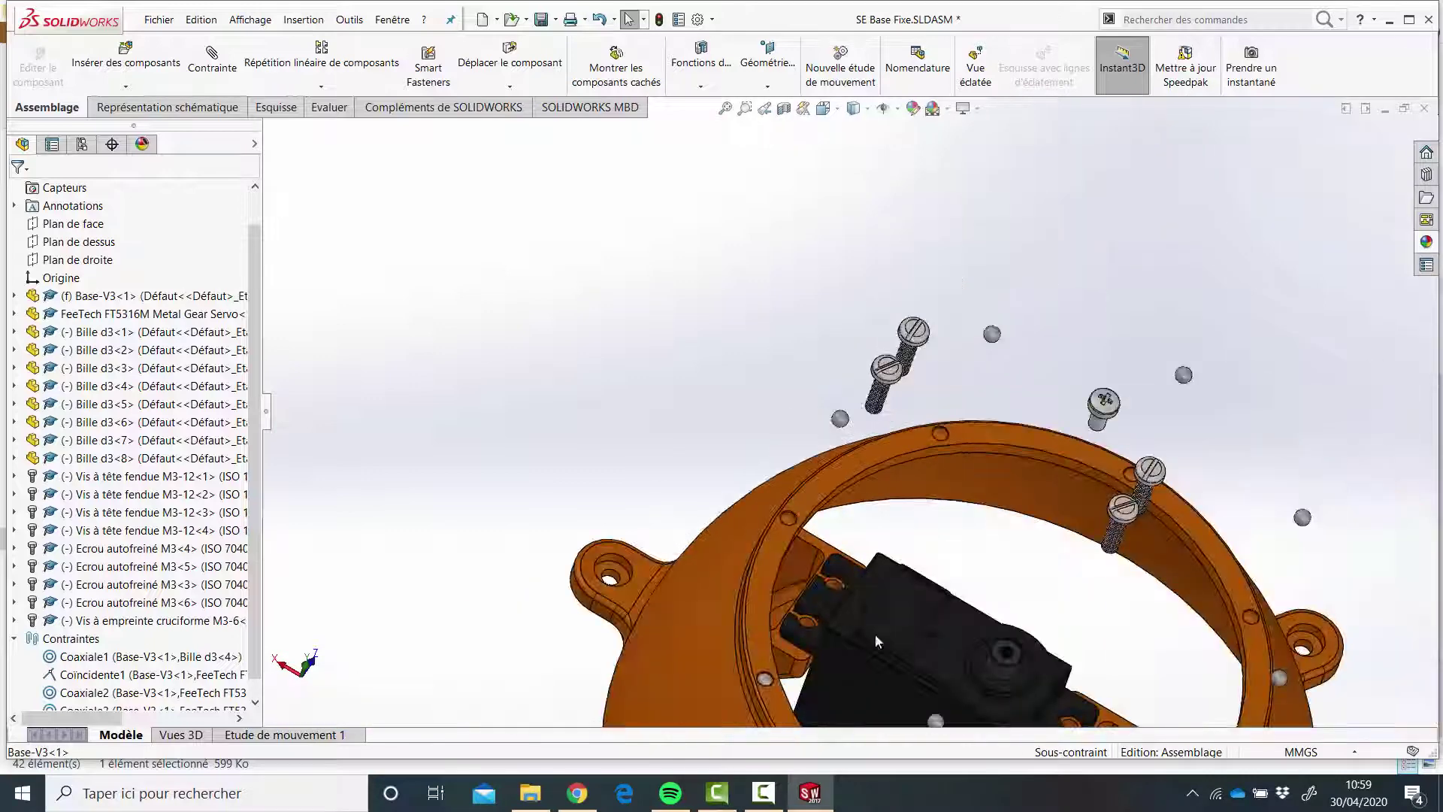
{"action": "scroll", "coordinate": [819, 624], "scroll_direction": "down", "scroll_amount": 3}
{"action": "scroll", "coordinate": [856, 686], "scroll_direction": "up", "scroll_amount": 2}
{"action": "middle_click_drag", "start_coordinate": [857, 686], "coordinate": [841, 580]}
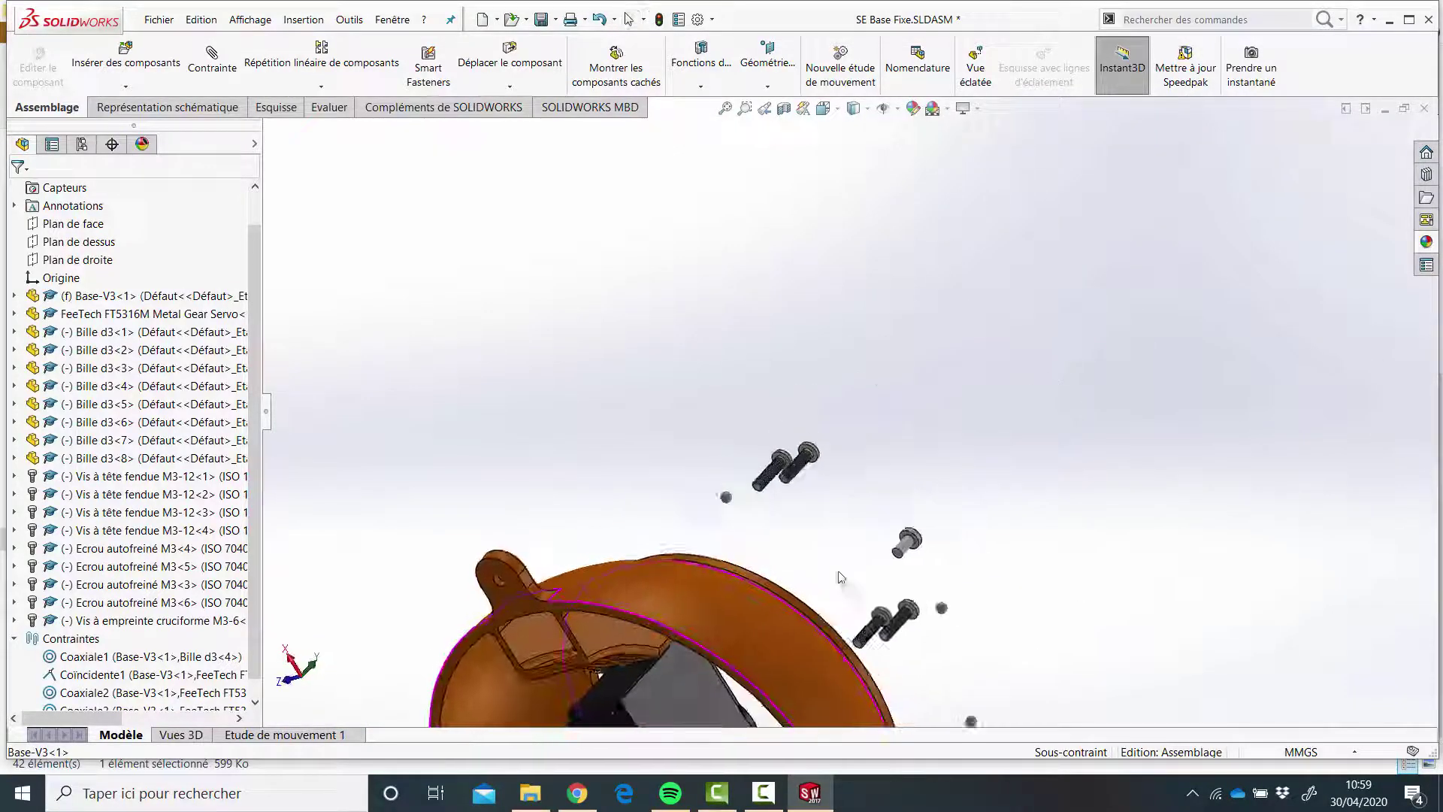
{"action": "scroll", "coordinate": [834, 574], "scroll_direction": "up", "scroll_amount": 5}
{"action": "scroll", "coordinate": [759, 526], "scroll_direction": "down", "scroll_amount": 4}
{"action": "scroll", "coordinate": [789, 422], "scroll_direction": "down", "scroll_amount": 10}
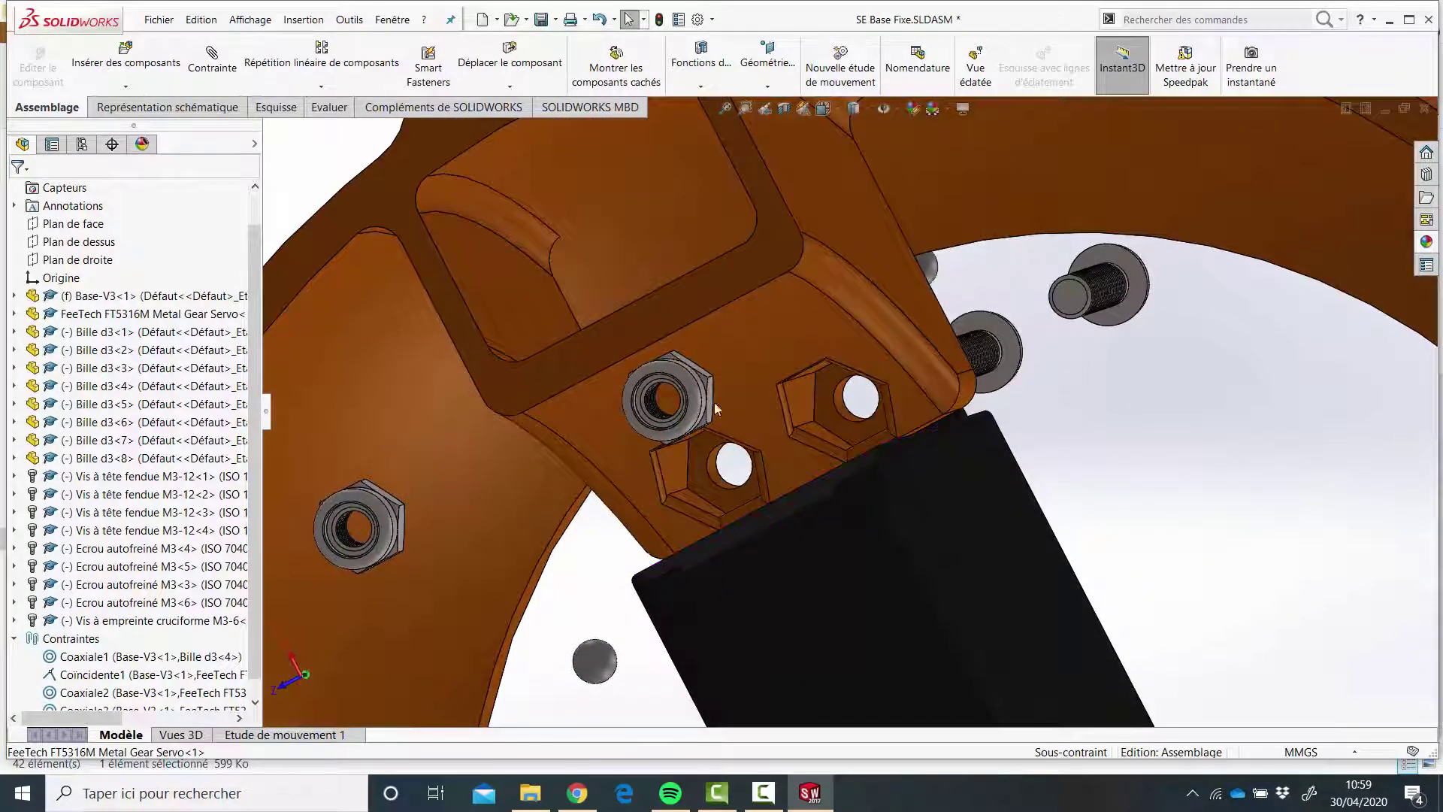
{"action": "scroll", "coordinate": [683, 414], "scroll_direction": "down", "scroll_amount": 8}
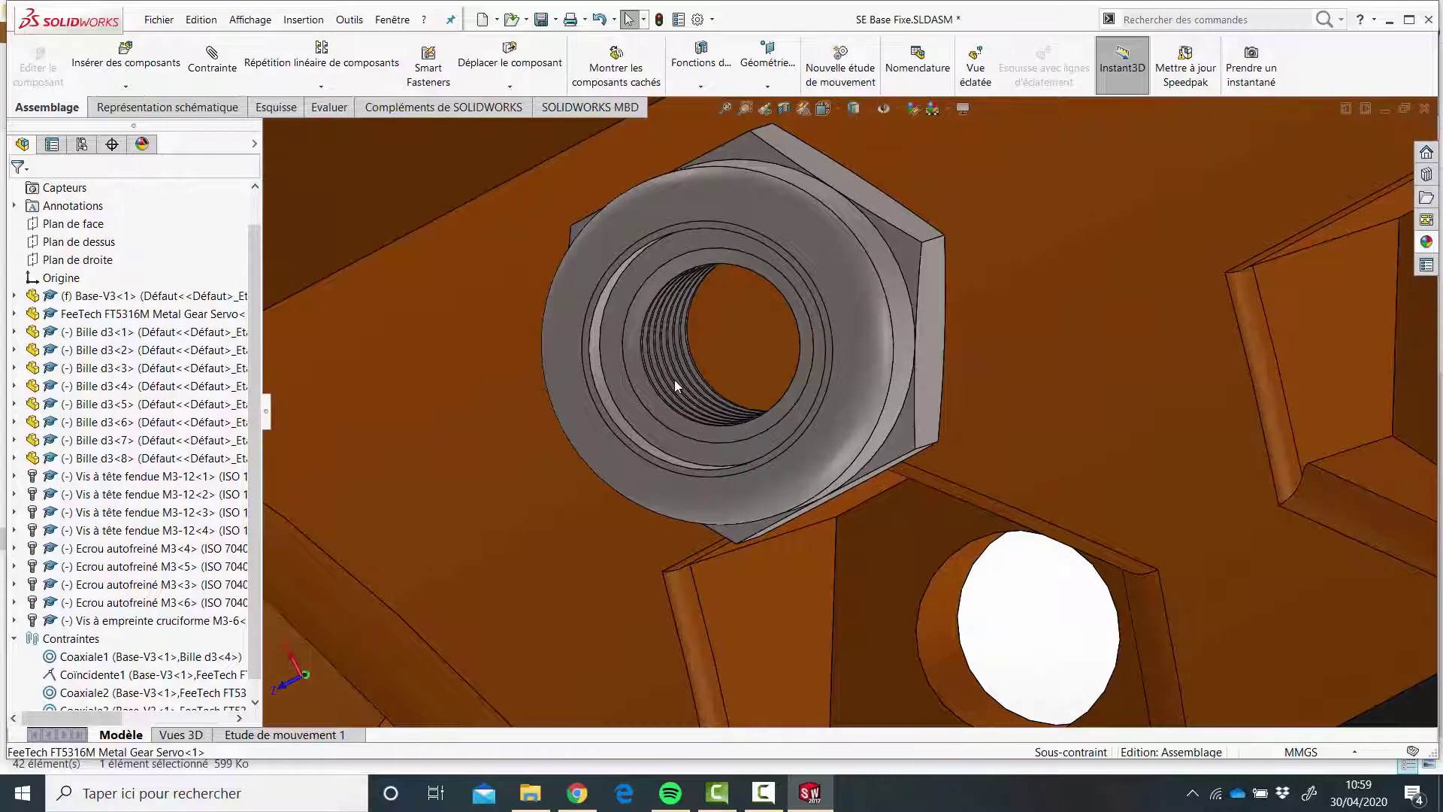
- Move one M3 lock nut freely away from the hexagonal recesses beneath the servo support
{"action": "left_click", "coordinate": [695, 412]}
{"action": "scroll", "coordinate": [654, 421], "scroll_direction": "down", "scroll_amount": 5}
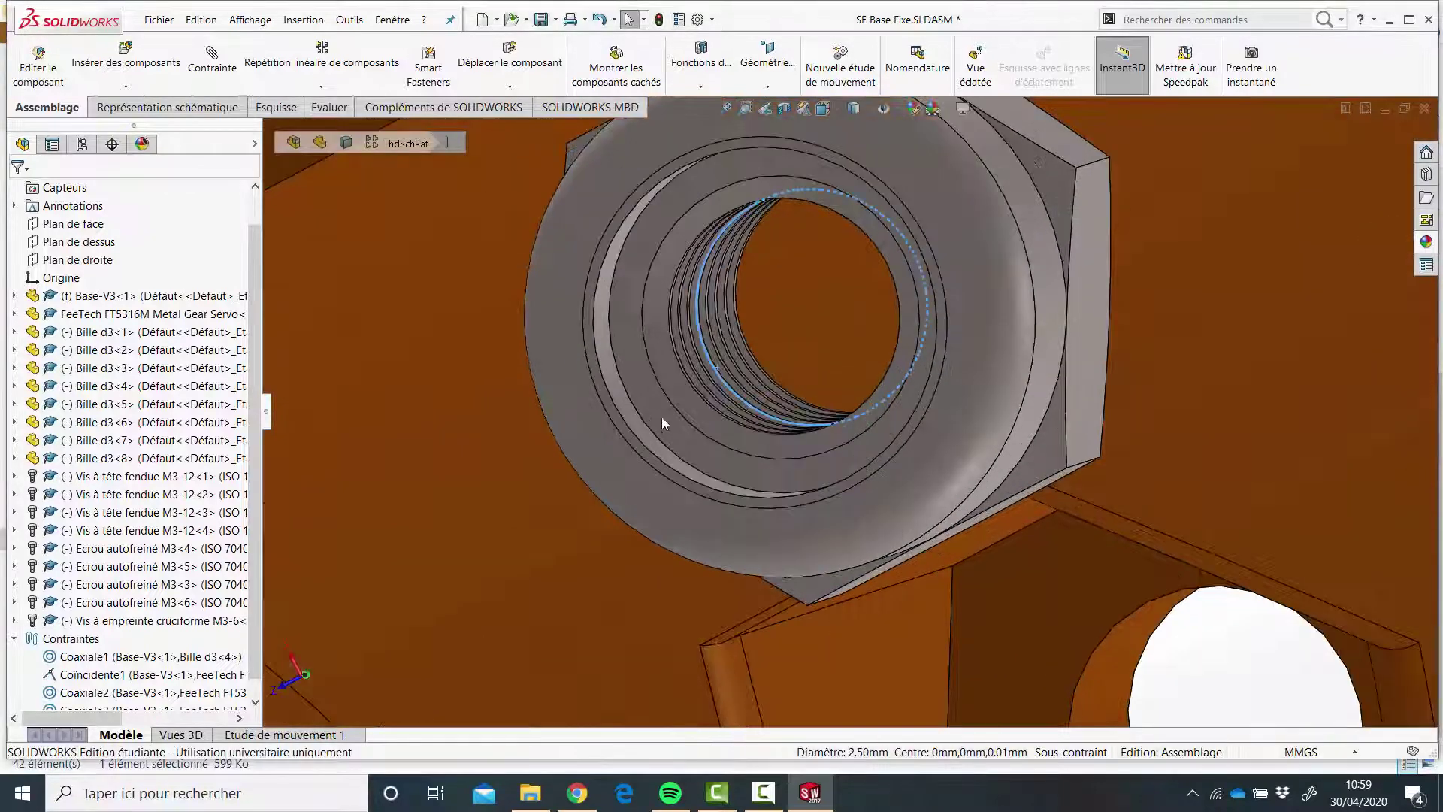
{"action": "scroll", "coordinate": [828, 467], "scroll_direction": "up", "scroll_amount": 12}
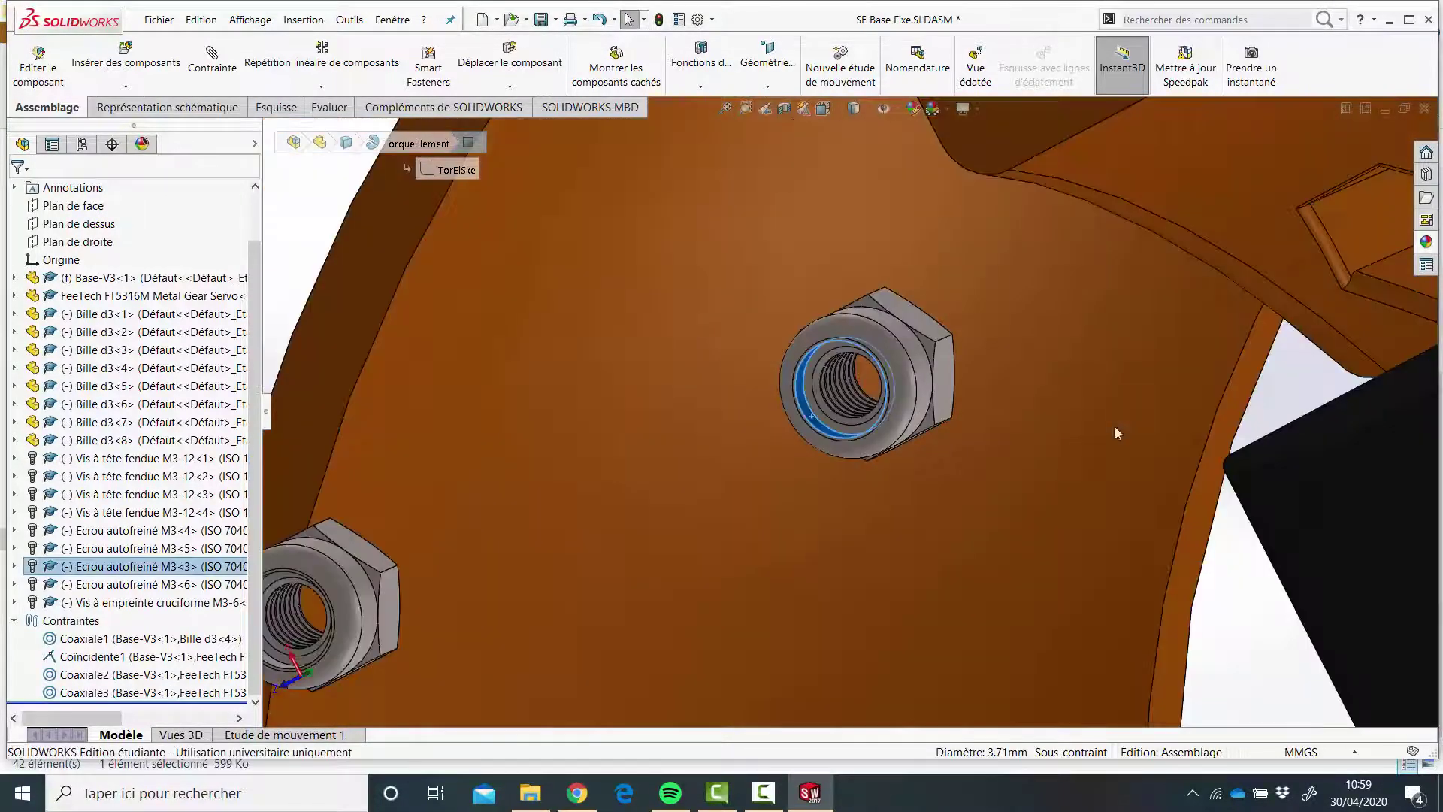
{"action": "scroll", "coordinate": [1025, 295], "scroll_direction": "down", "scroll_amount": 3}
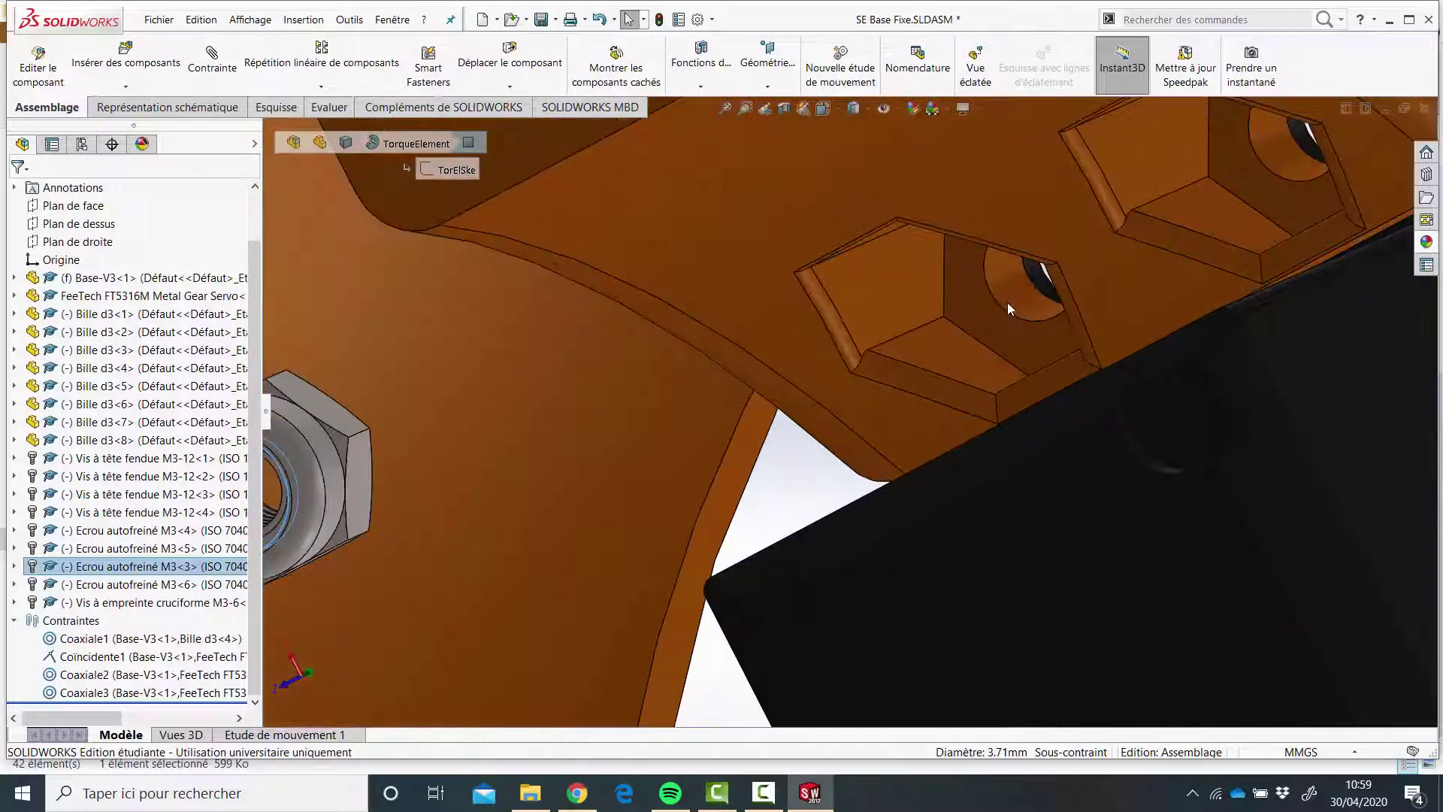
- Add a concentric mate between the M3 lock nut's bore and the hole in a hexagonal recess beneath the servo support
{"action": "left_click", "coordinate": [1029, 299]}
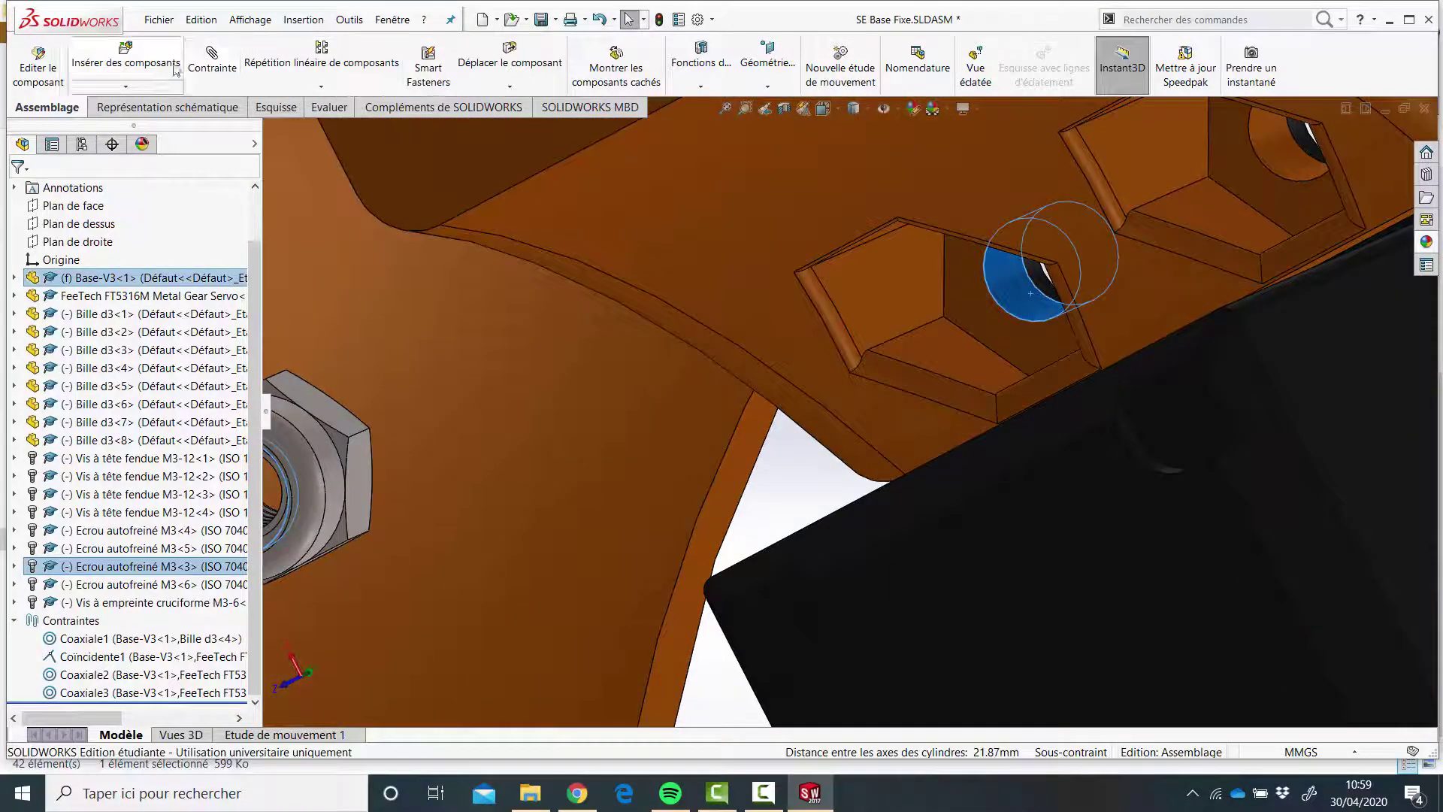
{"action": "left_click", "coordinate": [212, 65]}
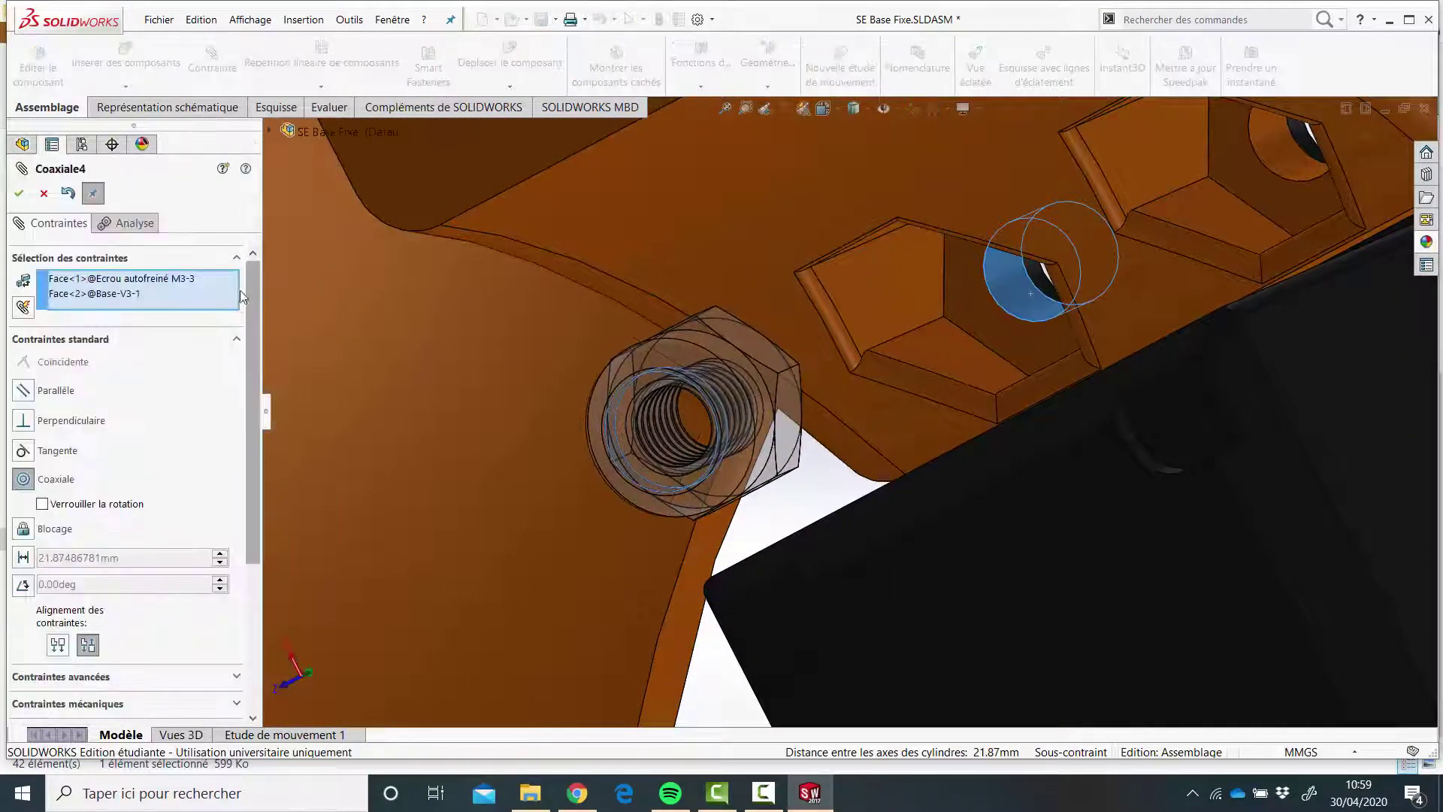
{"action": "left_click", "coordinate": [18, 194]}
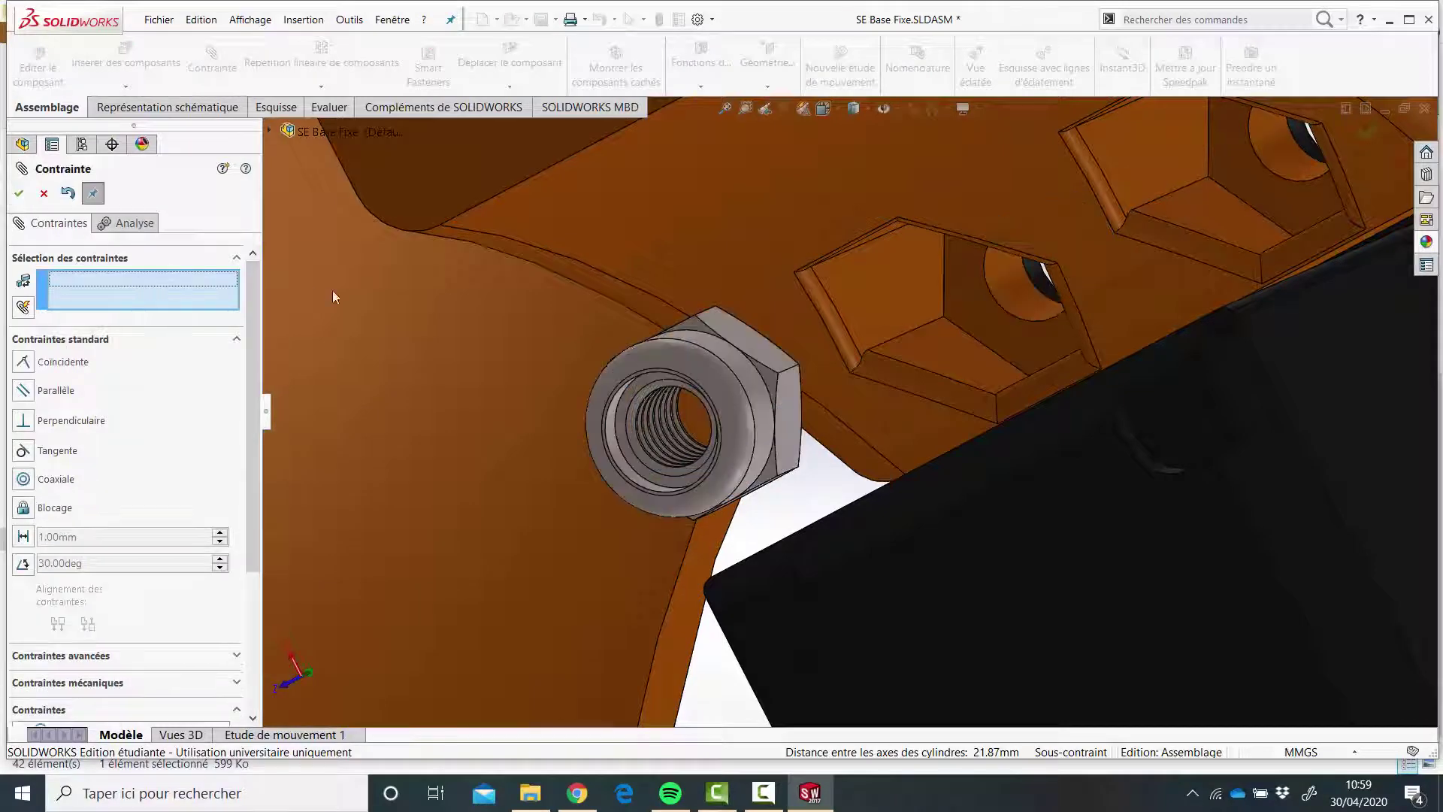
- Add a coincident mate between the floor of the hexagonal recess and the lock nut's flat end face
{"action": "left_click", "coordinate": [946, 313]}
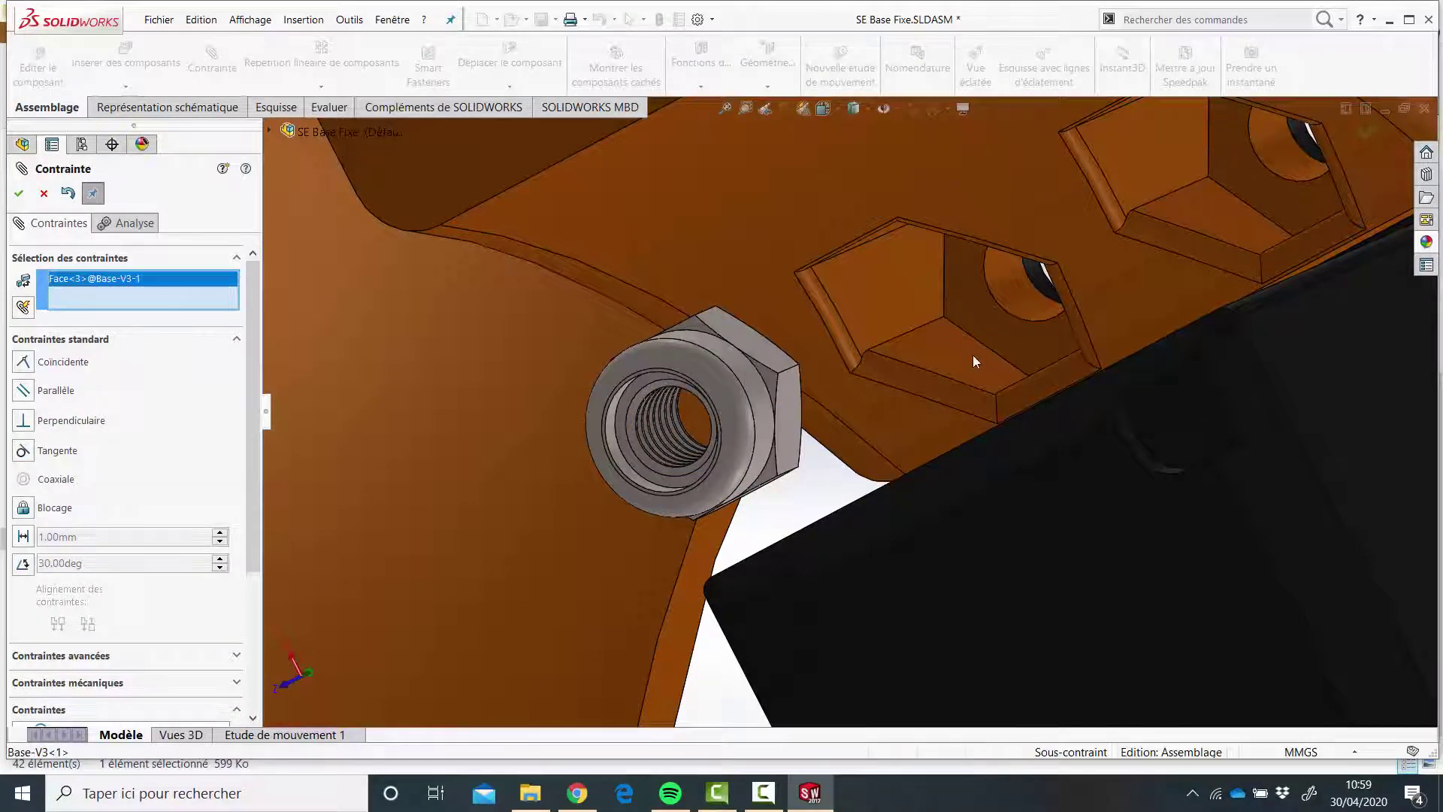
{"action": "middle_click_drag", "start_coordinate": [1020, 402], "coordinate": [721, 473]}
{"action": "scroll", "coordinate": [828, 451], "scroll_direction": "up", "scroll_amount": 5}
{"action": "scroll", "coordinate": [759, 436], "scroll_direction": "down", "scroll_amount": 2}
{"action": "scroll", "coordinate": [849, 466], "scroll_direction": "up", "scroll_amount": 2}
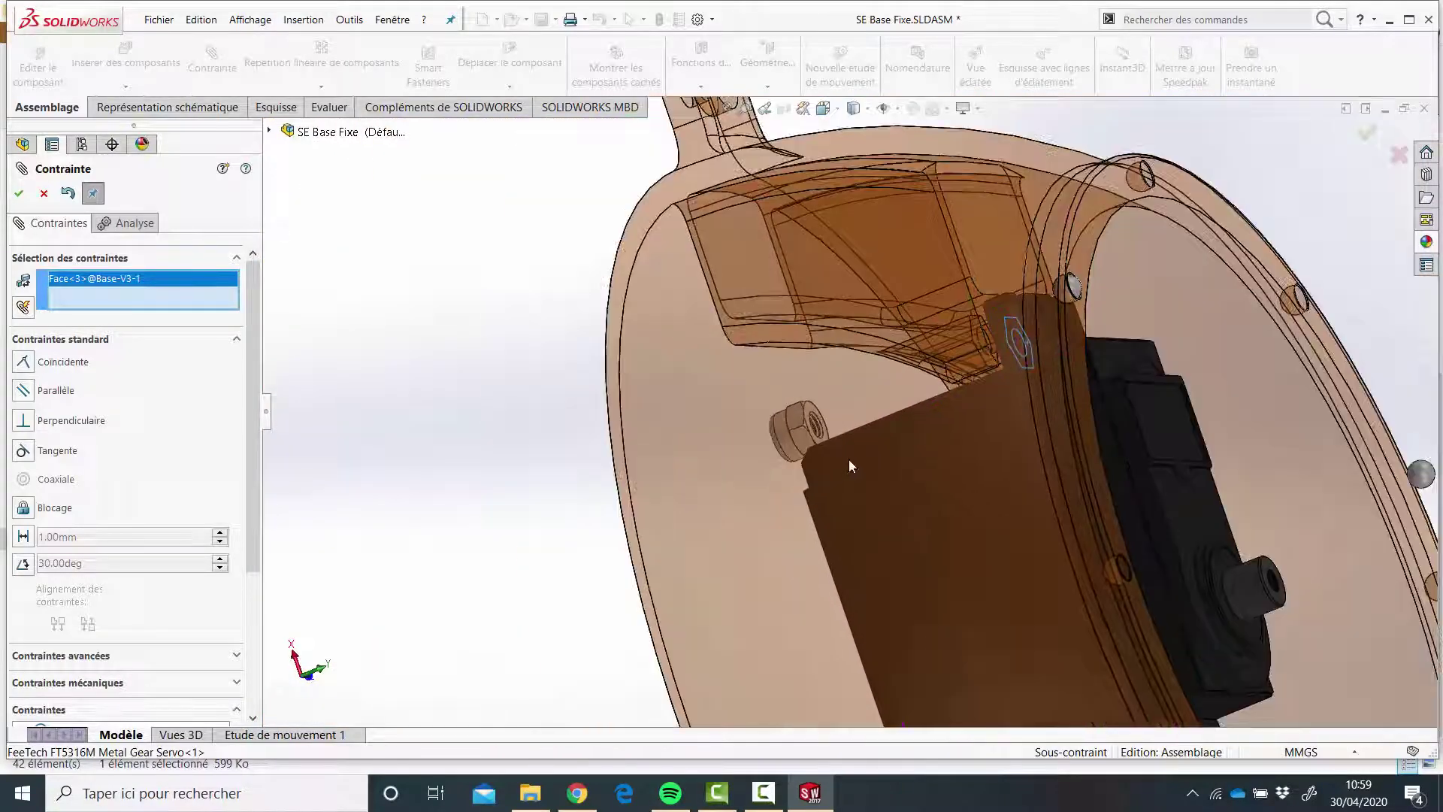
{"action": "middle_click_drag", "start_coordinate": [837, 469], "coordinate": [800, 547]}
{"action": "scroll", "coordinate": [814, 384], "scroll_direction": "down", "scroll_amount": 1}
{"action": "scroll", "coordinate": [813, 381], "scroll_direction": "down", "scroll_amount": 4}
{"action": "left_click", "coordinate": [855, 379]}
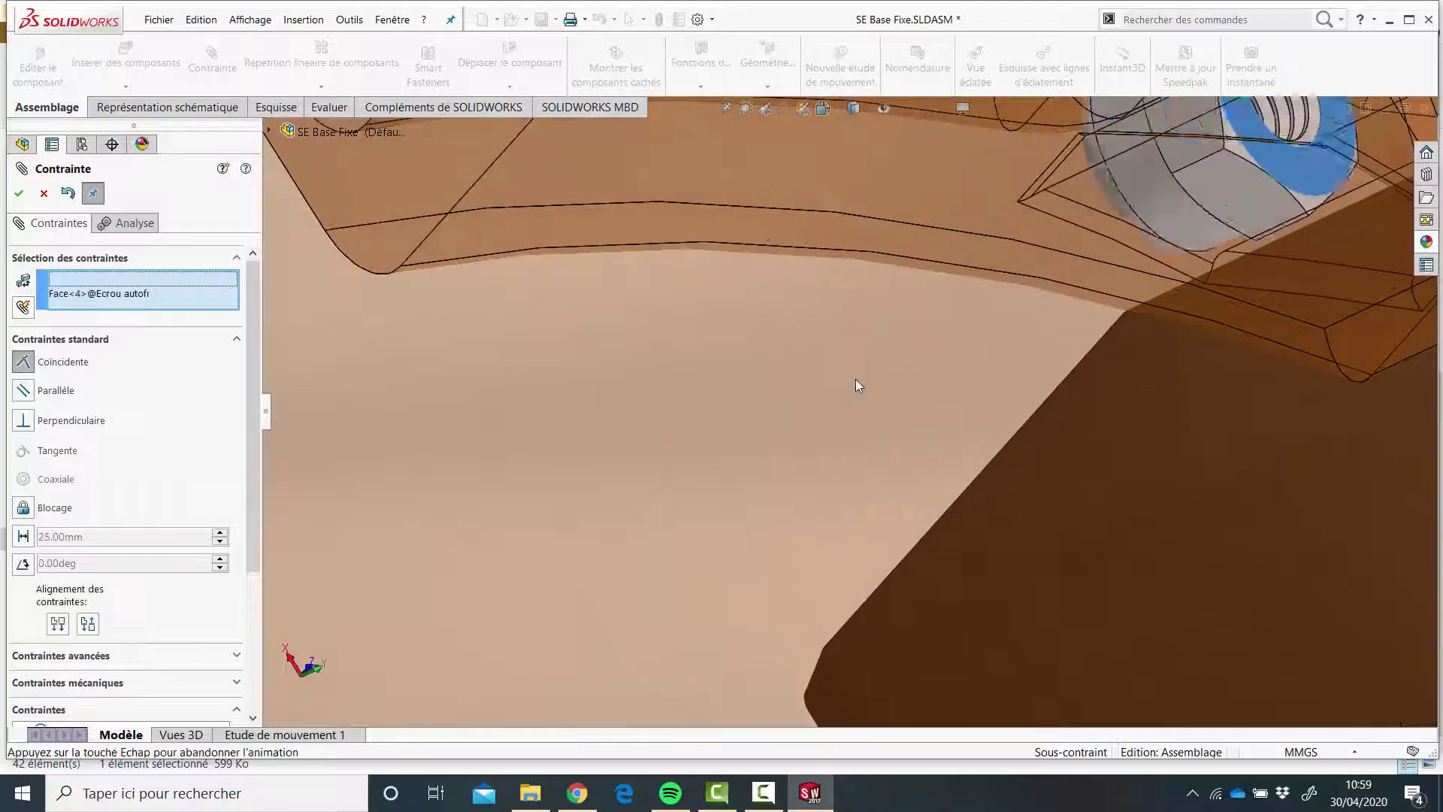
{"action": "scroll", "coordinate": [857, 518], "scroll_direction": "up", "scroll_amount": 5}
{"action": "middle_click_drag", "start_coordinate": [776, 569], "coordinate": [1004, 430]}
{"action": "left_click", "coordinate": [1063, 358]}
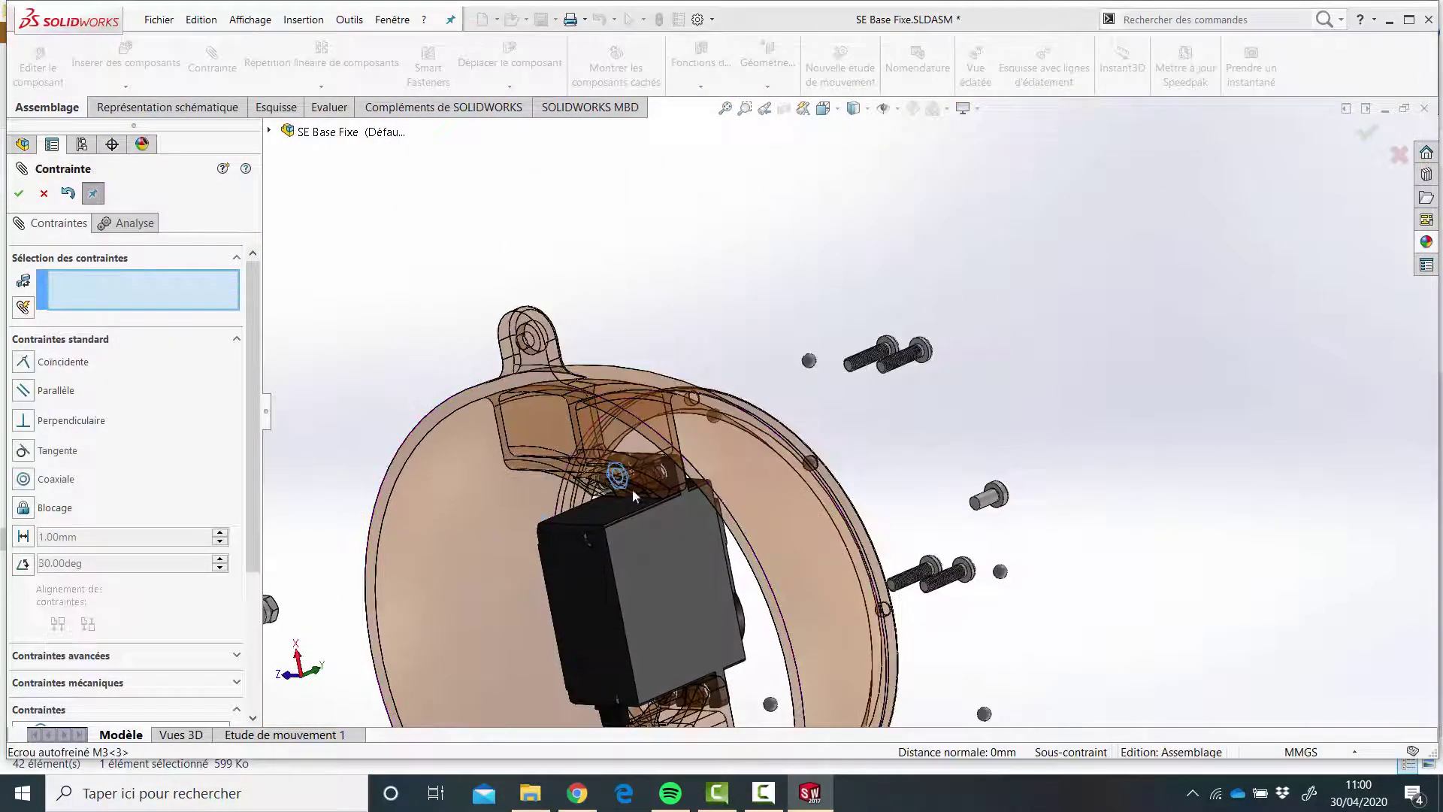
- Add a parallel mate between a side wall of the hexagonal recess and a flat side of the lock nut
{"action": "scroll", "coordinate": [632, 488], "scroll_direction": "down", "scroll_amount": 8}
{"action": "middle_click_drag", "start_coordinate": [646, 461], "coordinate": [869, 454]}
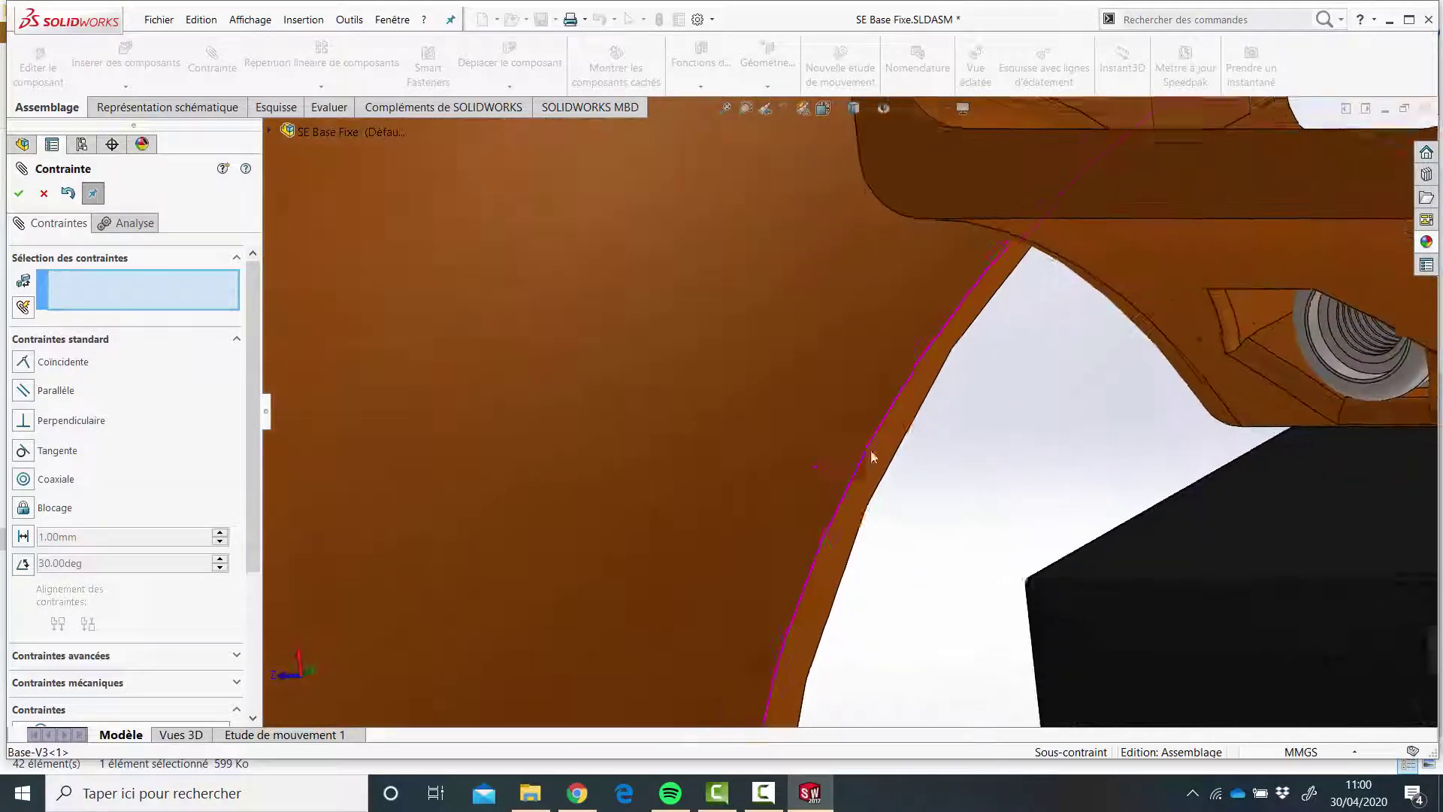
{"action": "scroll", "coordinate": [872, 454], "scroll_direction": "up", "scroll_amount": 5}
{"action": "middle_click_drag", "start_coordinate": [1153, 422], "coordinate": [1000, 337]}
{"action": "scroll", "coordinate": [944, 377], "scroll_direction": "down", "scroll_amount": 3}
{"action": "scroll", "coordinate": [993, 336], "scroll_direction": "down", "scroll_amount": 6}
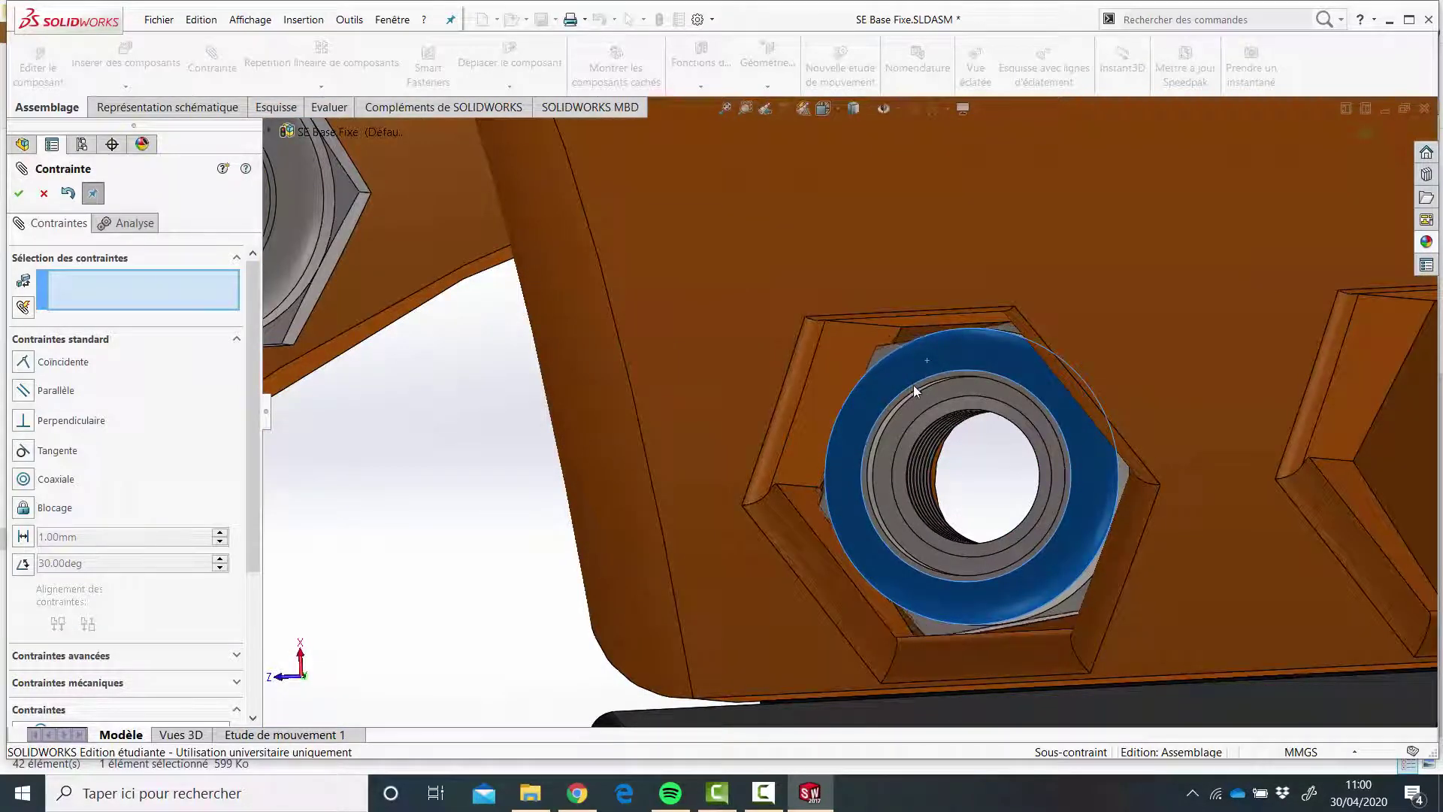
{"action": "scroll", "coordinate": [902, 376], "scroll_direction": "down", "scroll_amount": 5}
{"action": "middle_click_drag", "start_coordinate": [956, 402], "coordinate": [955, 390]}
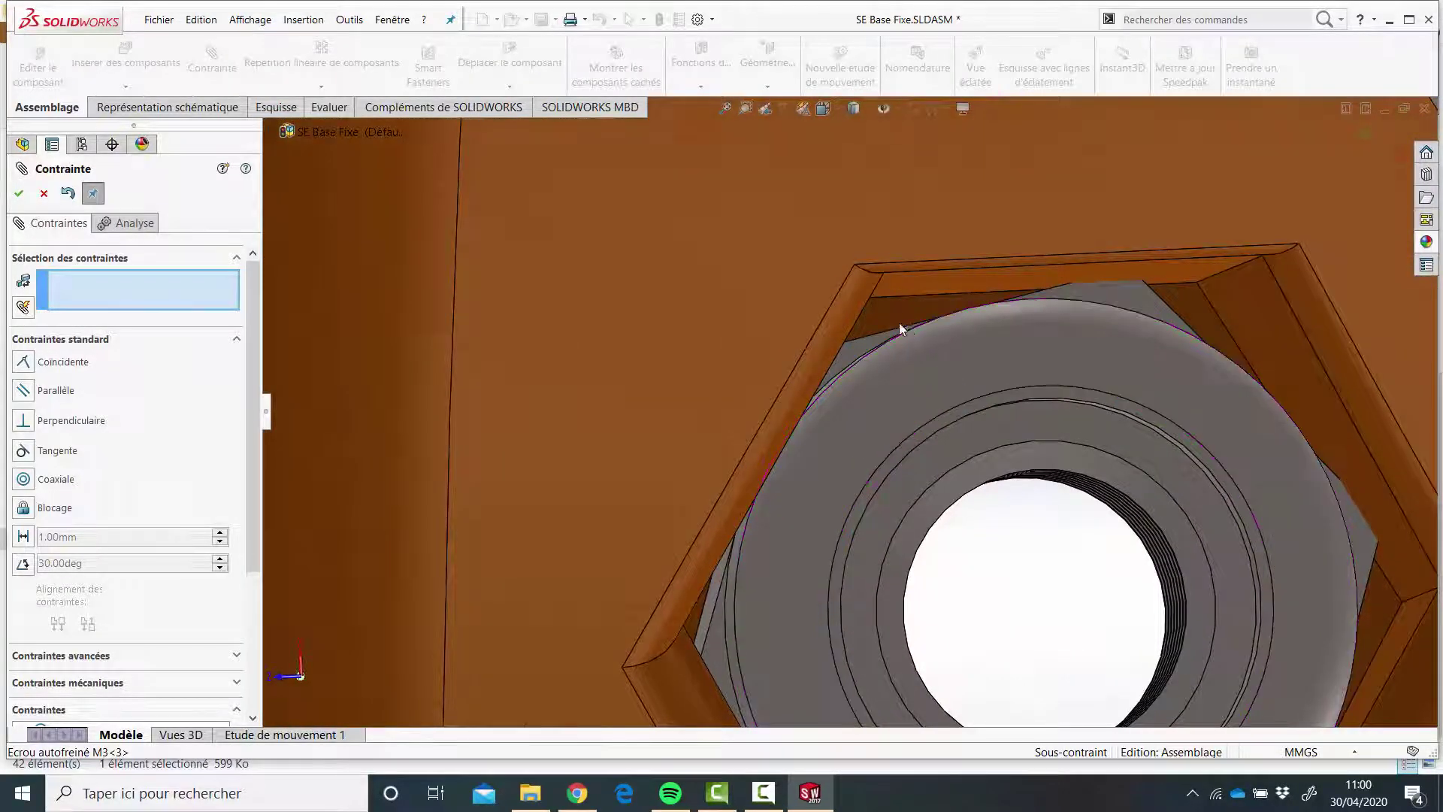
{"action": "scroll", "coordinate": [900, 321], "scroll_direction": "down", "scroll_amount": 3}
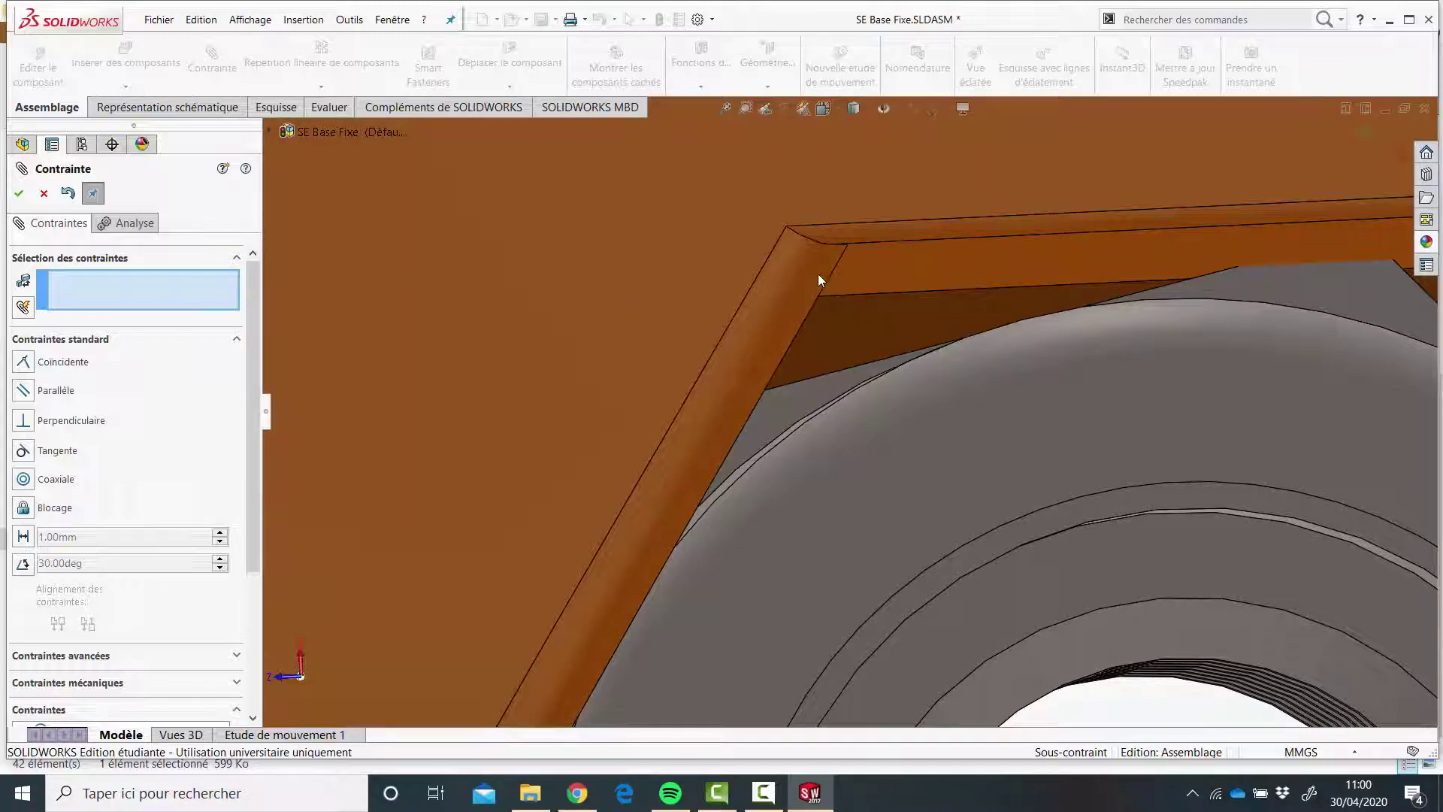
{"action": "left_click", "coordinate": [899, 269]}
{"action": "middle_click_drag", "start_coordinate": [872, 349], "coordinate": [753, 392]}
{"action": "scroll", "coordinate": [759, 402], "scroll_direction": "down", "scroll_amount": 3}
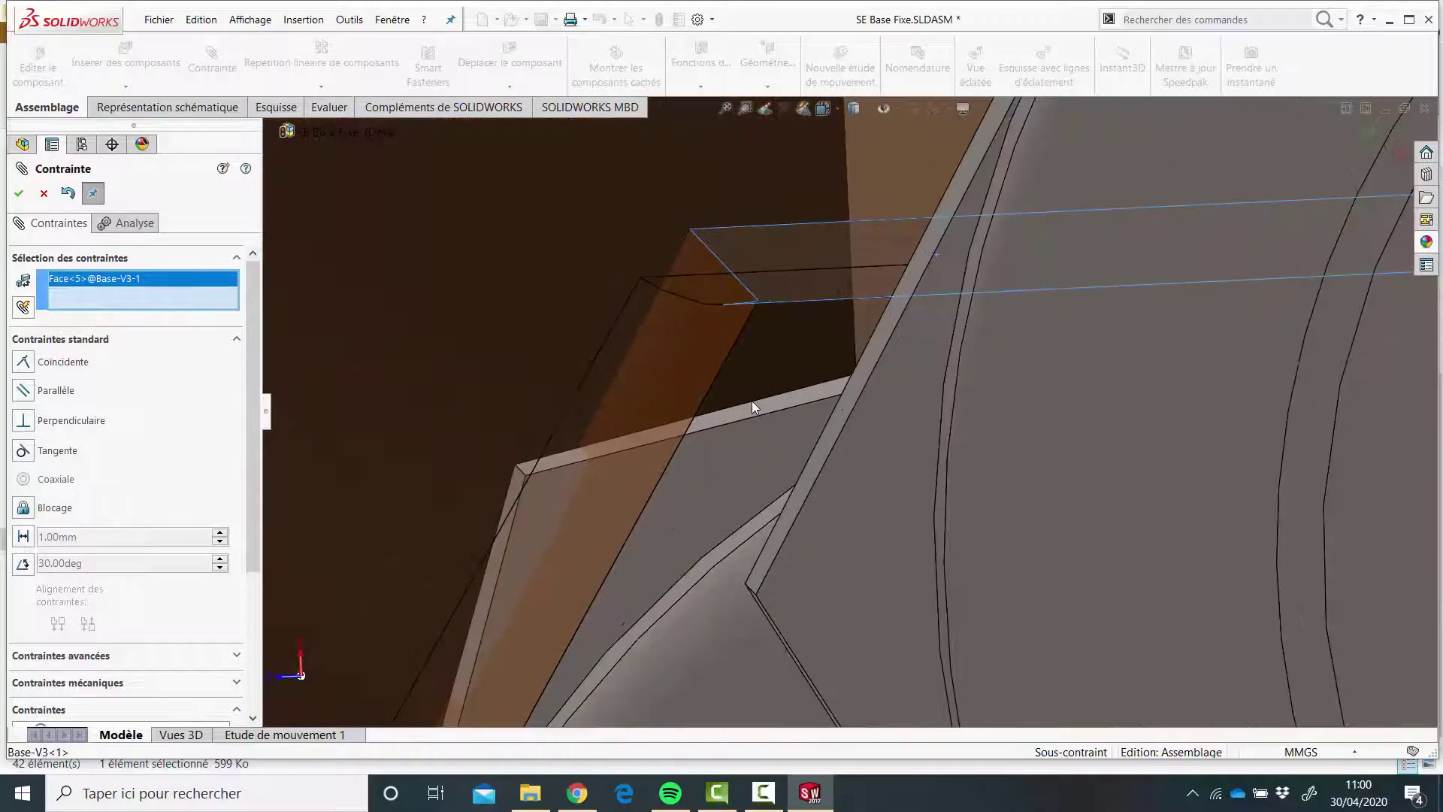
{"action": "left_click", "coordinate": [761, 407]}
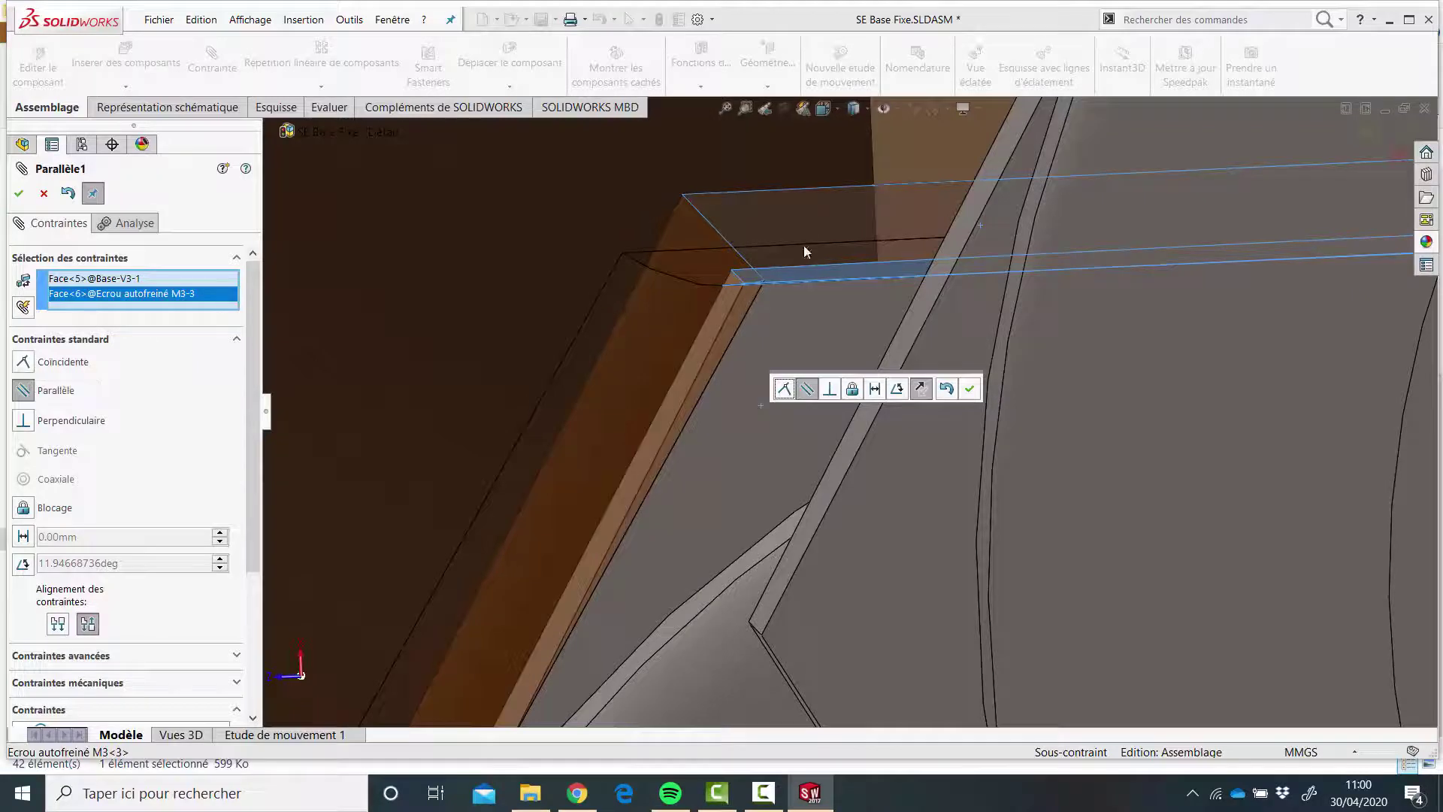
{"action": "left_click", "coordinate": [968, 389]}
- Examine the mated lock nut and the loose screws, balls and nuts around the base, and end the mate command
{"action": "scroll", "coordinate": [837, 444], "scroll_direction": "up", "scroll_amount": 7}
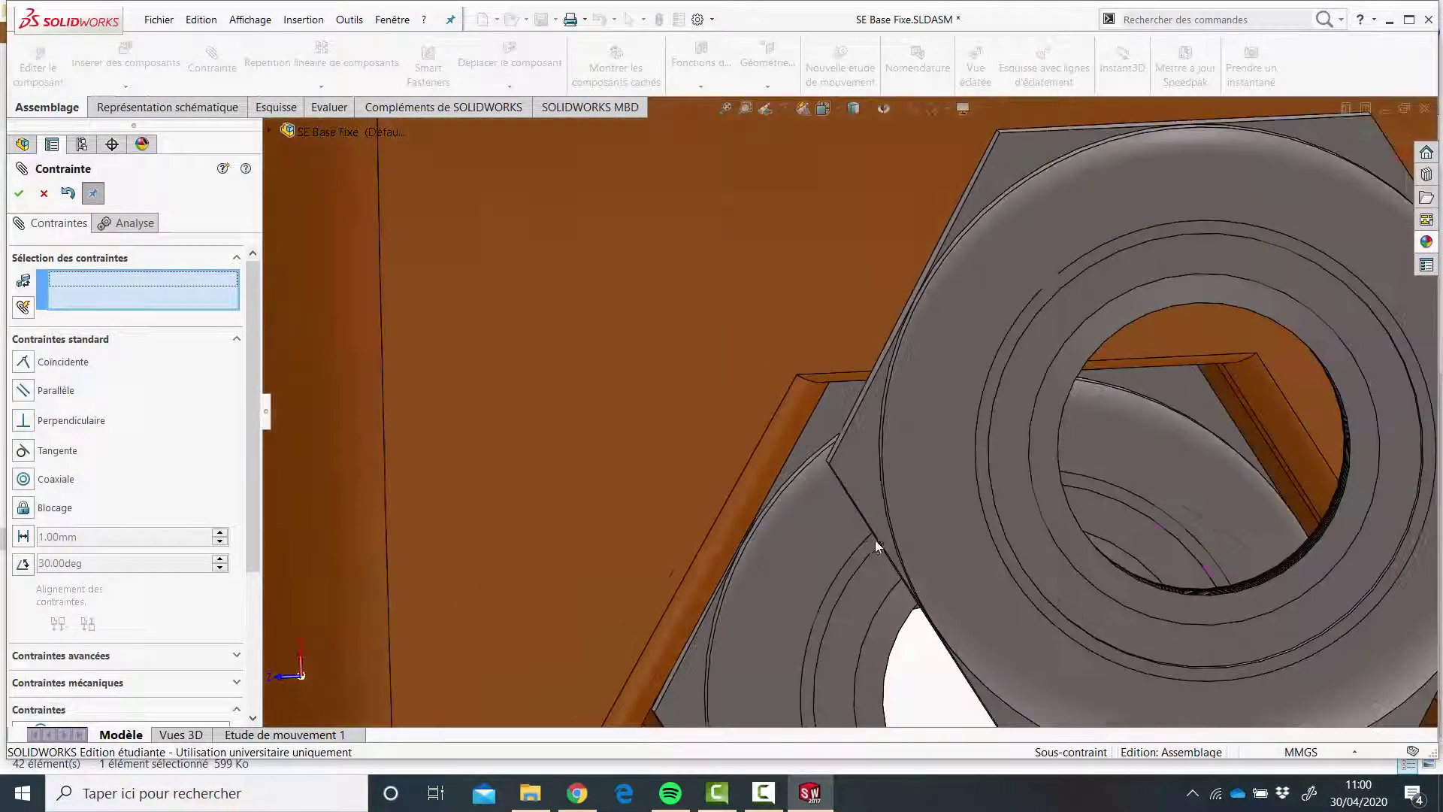
{"action": "middle_click_drag", "start_coordinate": [875, 539], "coordinate": [901, 425]}
{"action": "scroll", "coordinate": [932, 423], "scroll_direction": "up", "scroll_amount": 9}
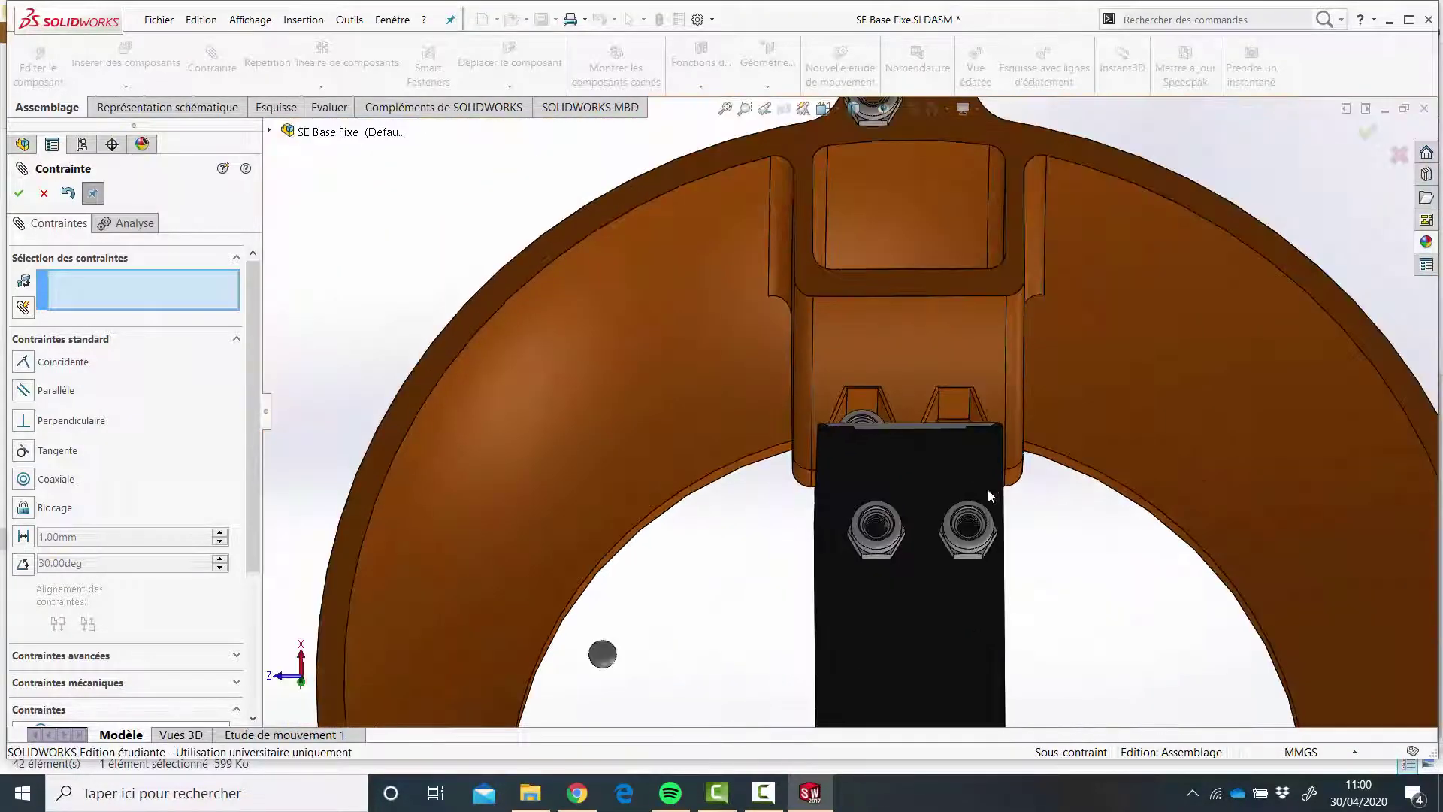
{"action": "middle_click_drag", "start_coordinate": [989, 491], "coordinate": [823, 435]}
{"action": "scroll", "coordinate": [823, 434], "scroll_direction": "up", "scroll_amount": 6}
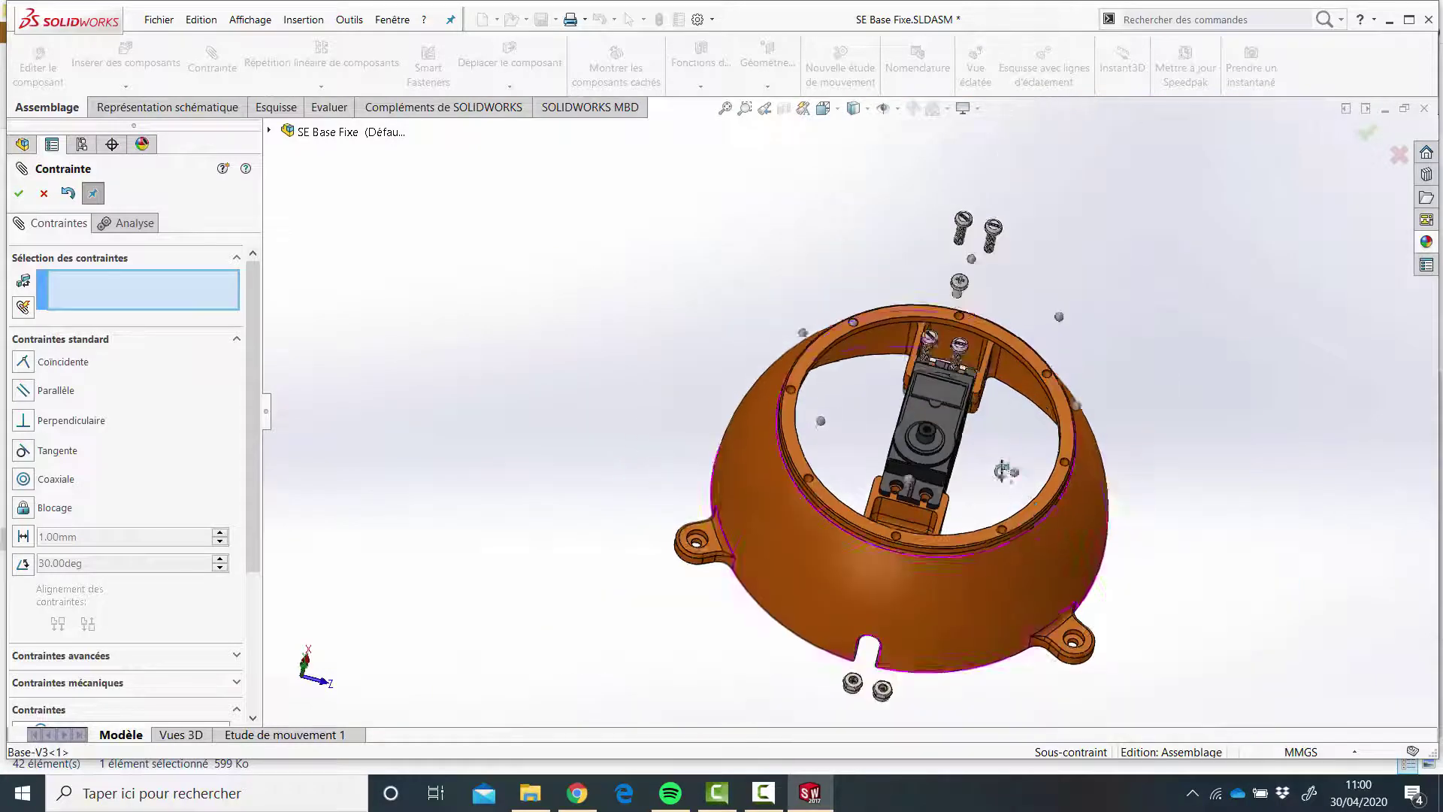
{"action": "middle_click_drag", "start_coordinate": [1004, 475], "coordinate": [1109, 547]}
{"action": "scroll", "coordinate": [1110, 548], "scroll_direction": "down", "scroll_amount": 2}
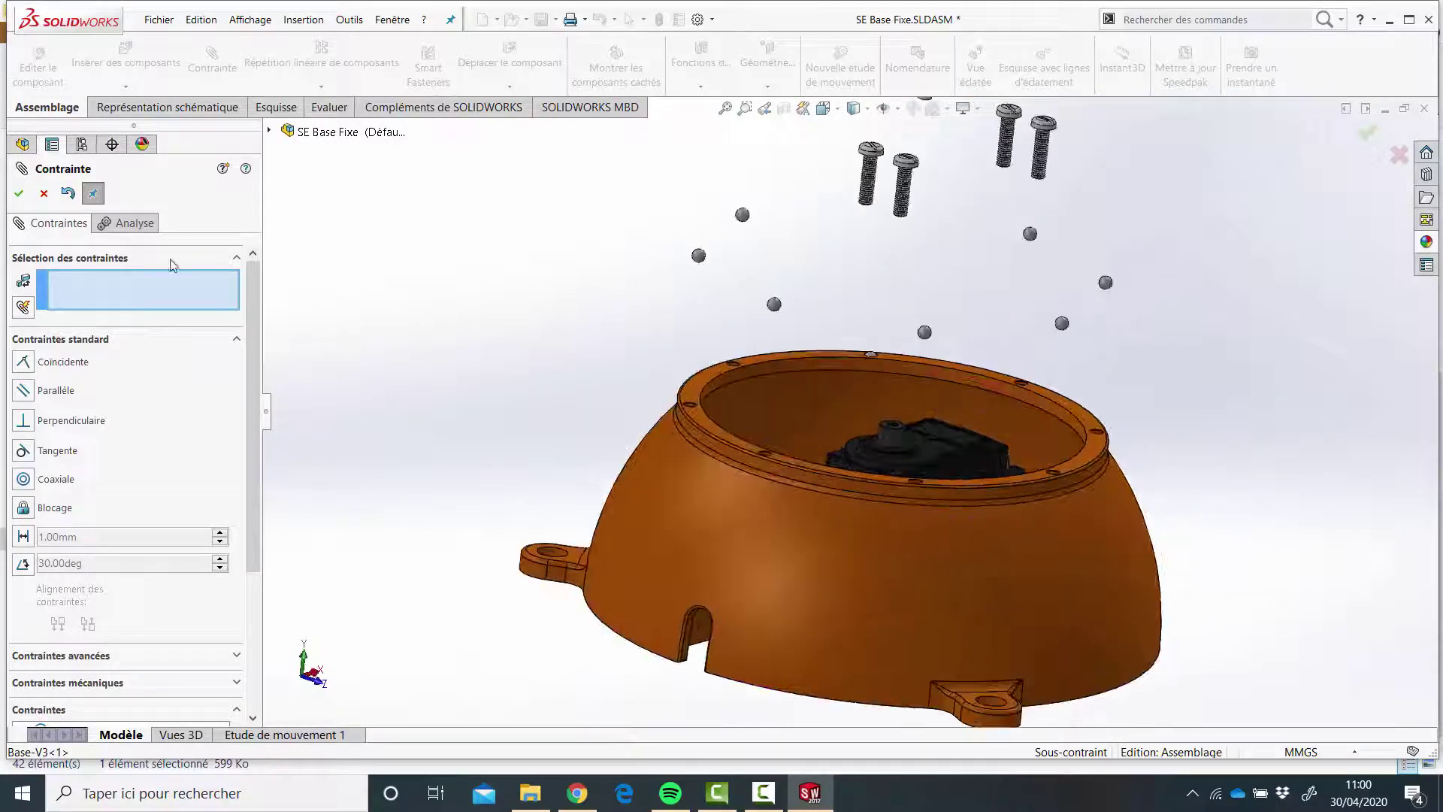
{"action": "left_click", "coordinate": [44, 194]}
{"action": "scroll", "coordinate": [1001, 518], "scroll_direction": "up", "scroll_amount": 5}
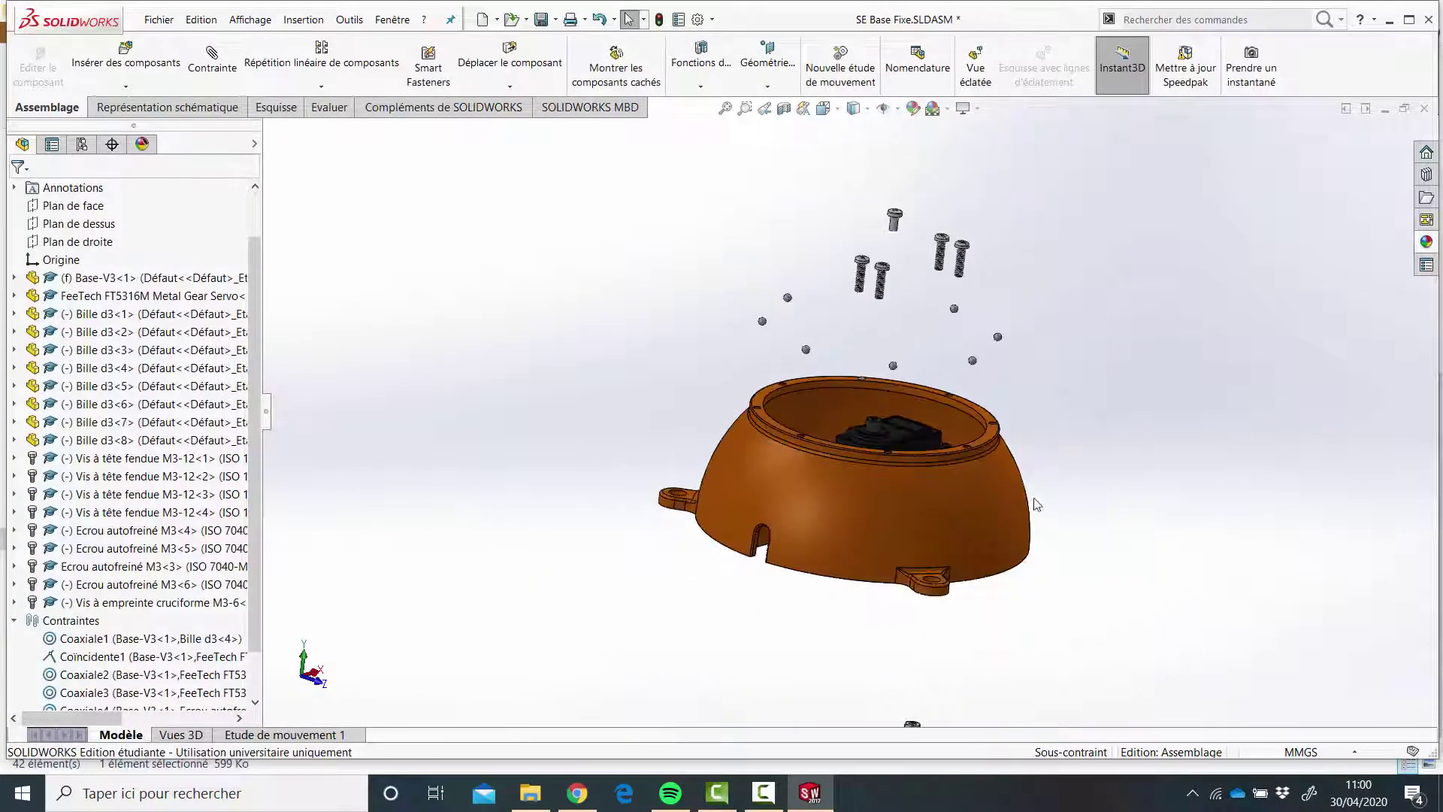
{"action": "middle_click_drag", "start_coordinate": [1002, 518], "coordinate": [908, 395]}
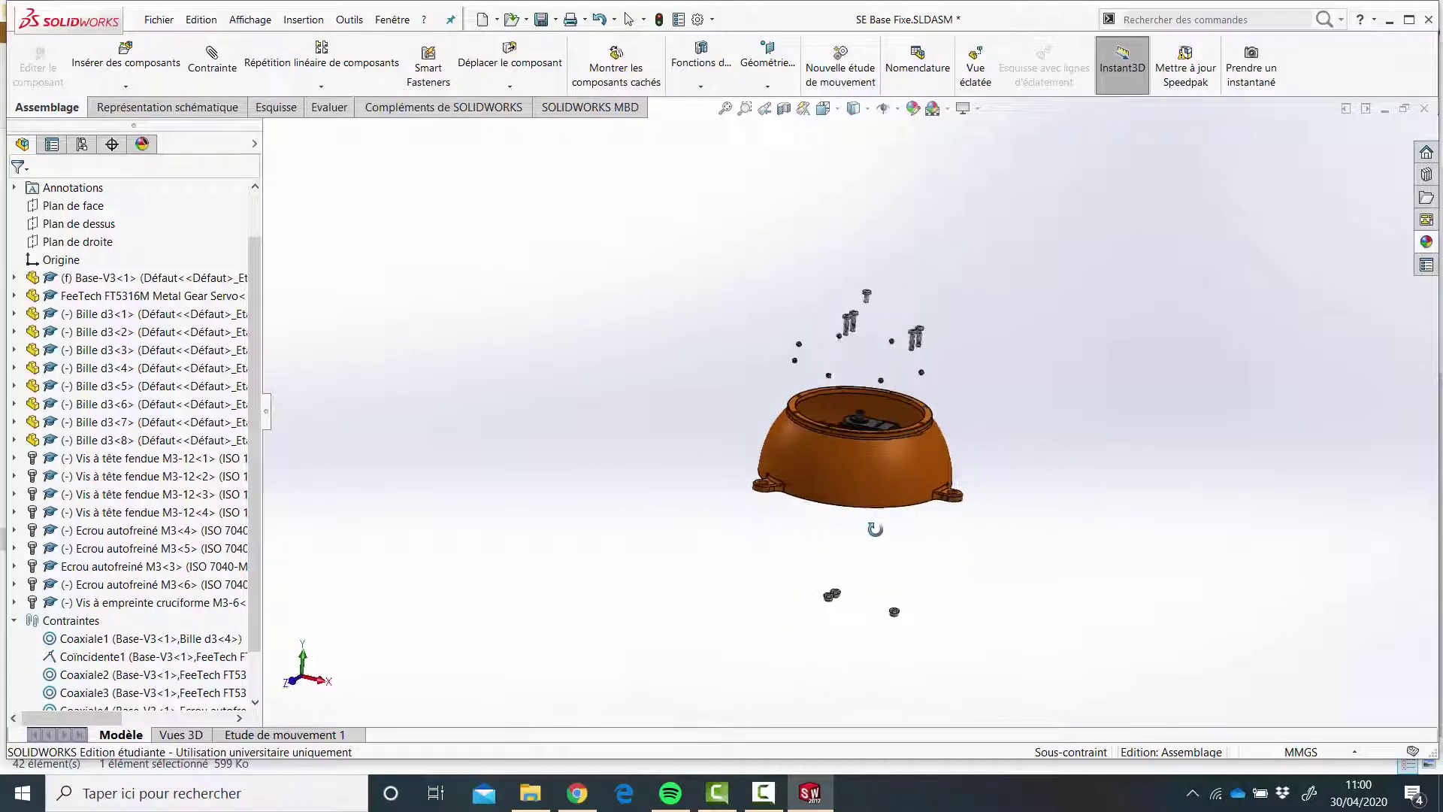
{"action": "scroll", "coordinate": [907, 395], "scroll_direction": "down", "scroll_amount": 2}
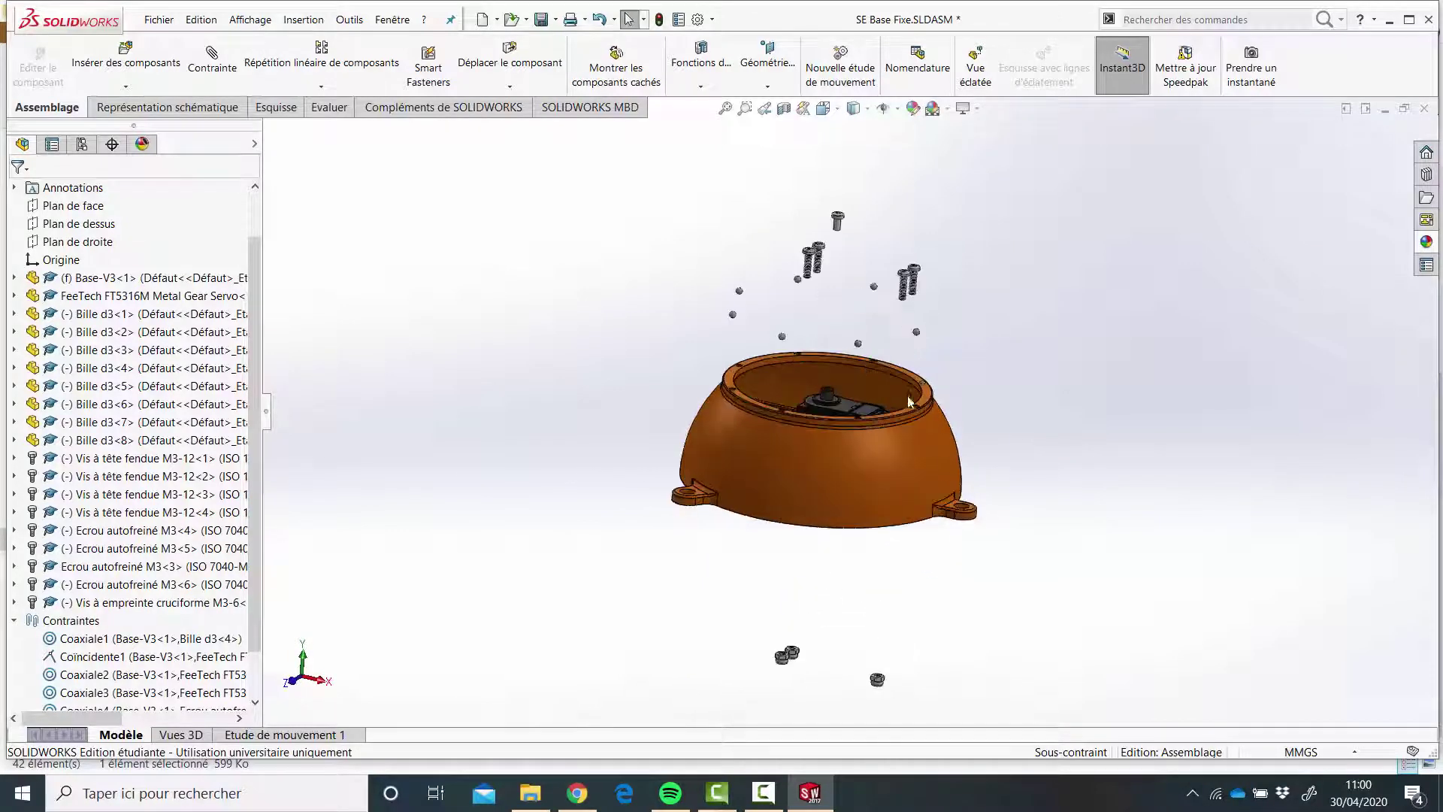
- Rebuild the SE Base Fixe assembly and save it
{"action": "left_click", "coordinate": [659, 20]}
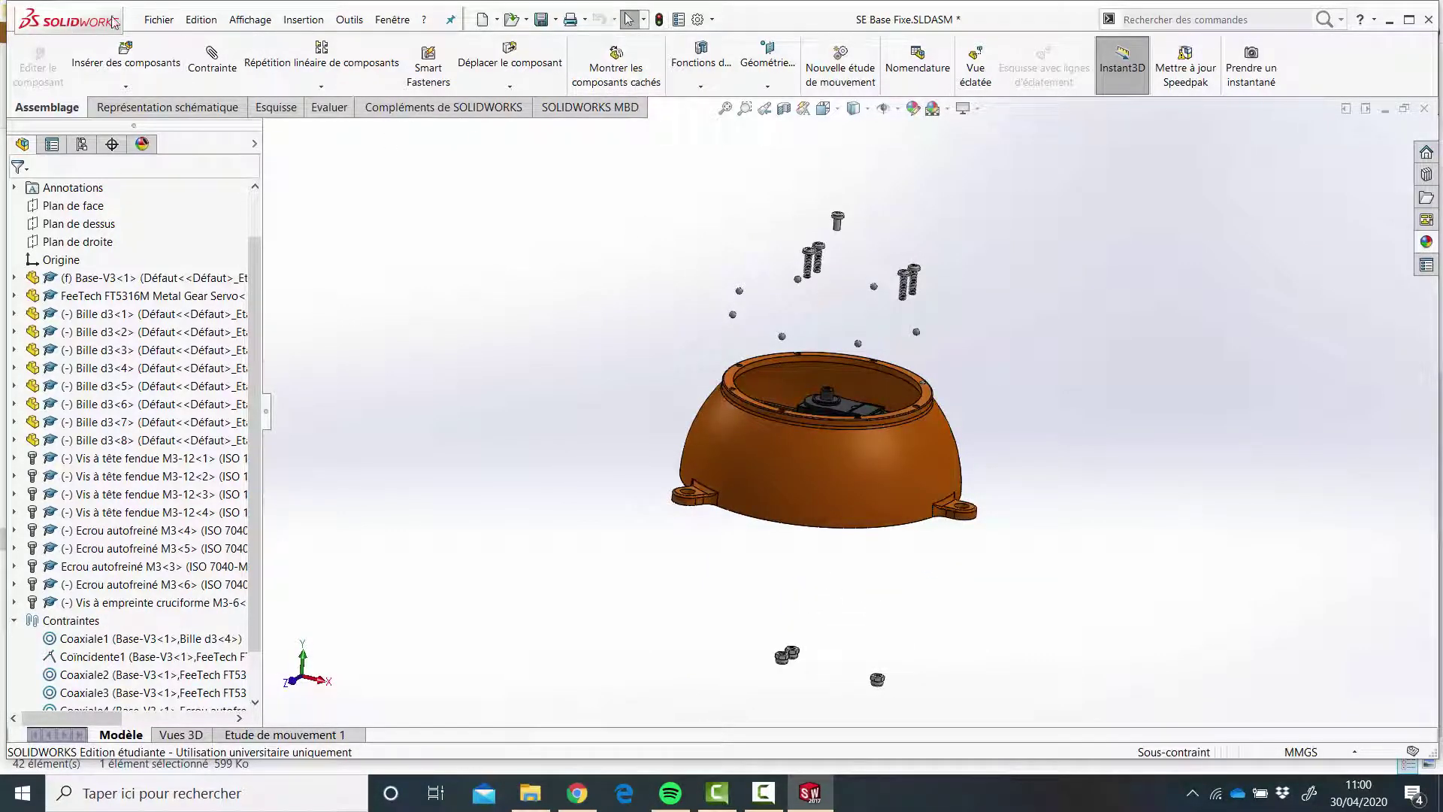
{"action": "left_click", "coordinate": [160, 20]}
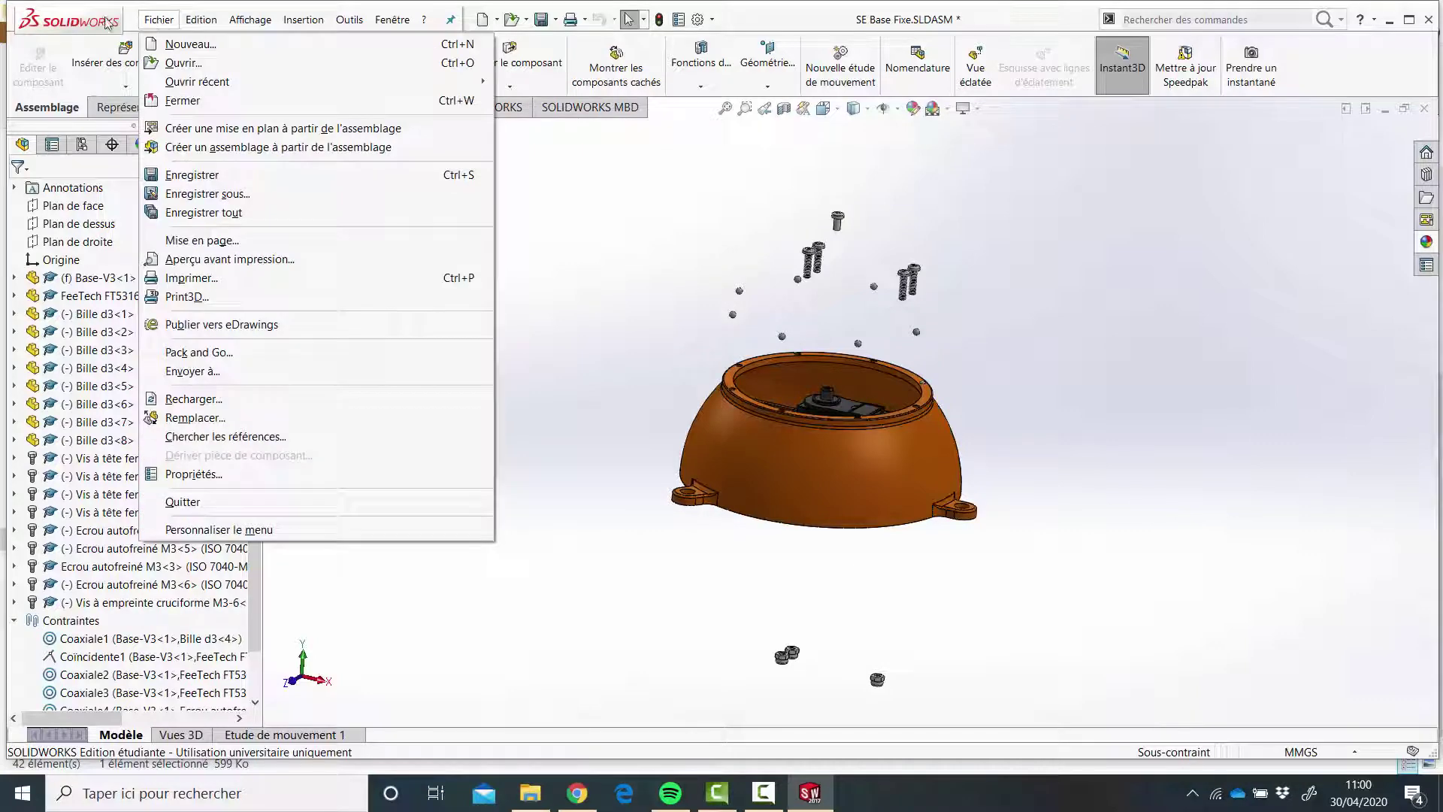
{"action": "left_click", "coordinate": [211, 178]}
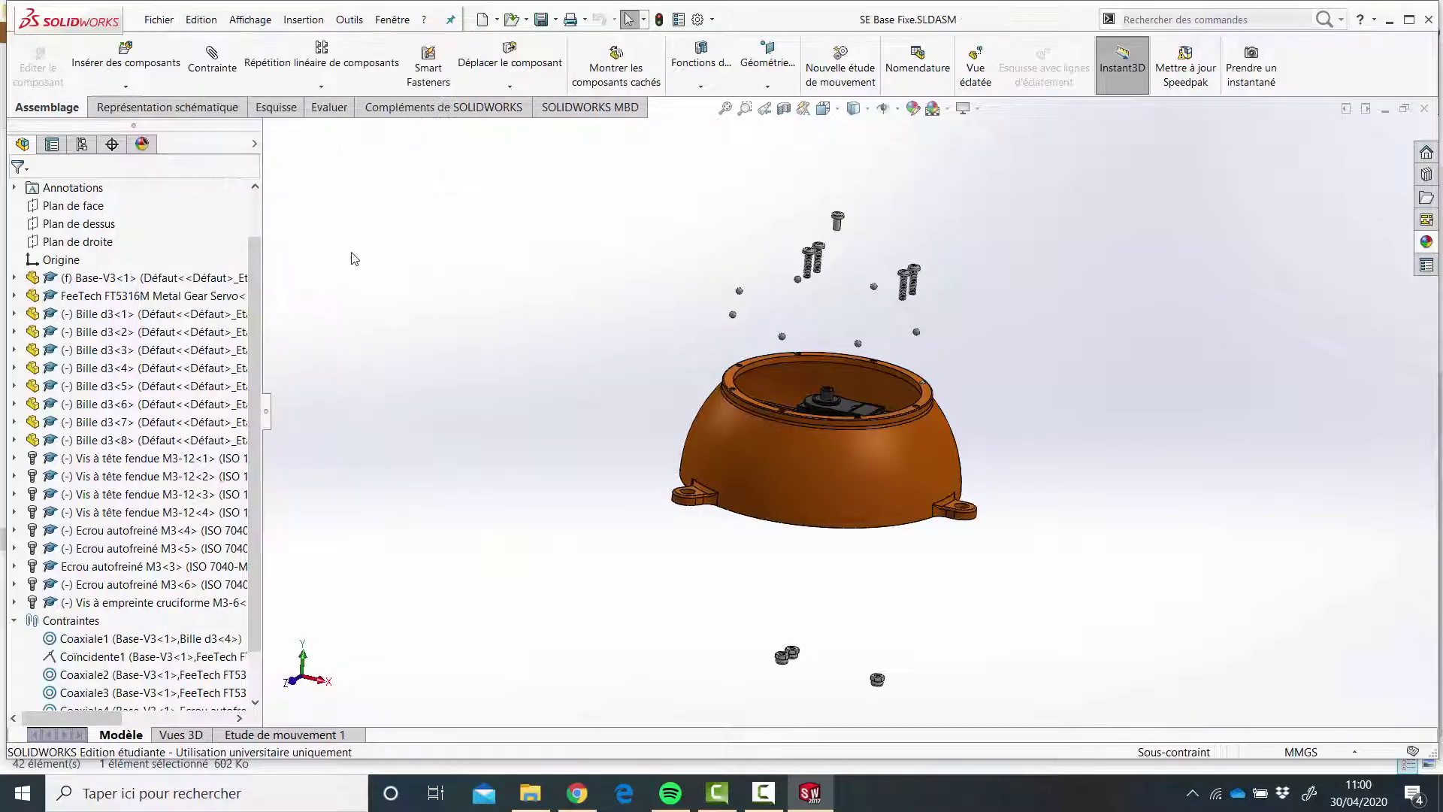
- Use Pack and Go to save the assembly and its parts as SE Base Fixe.zip in D:\Video\Bras manipulateur SW - Eleve
{"action": "left_click", "coordinate": [159, 20]}
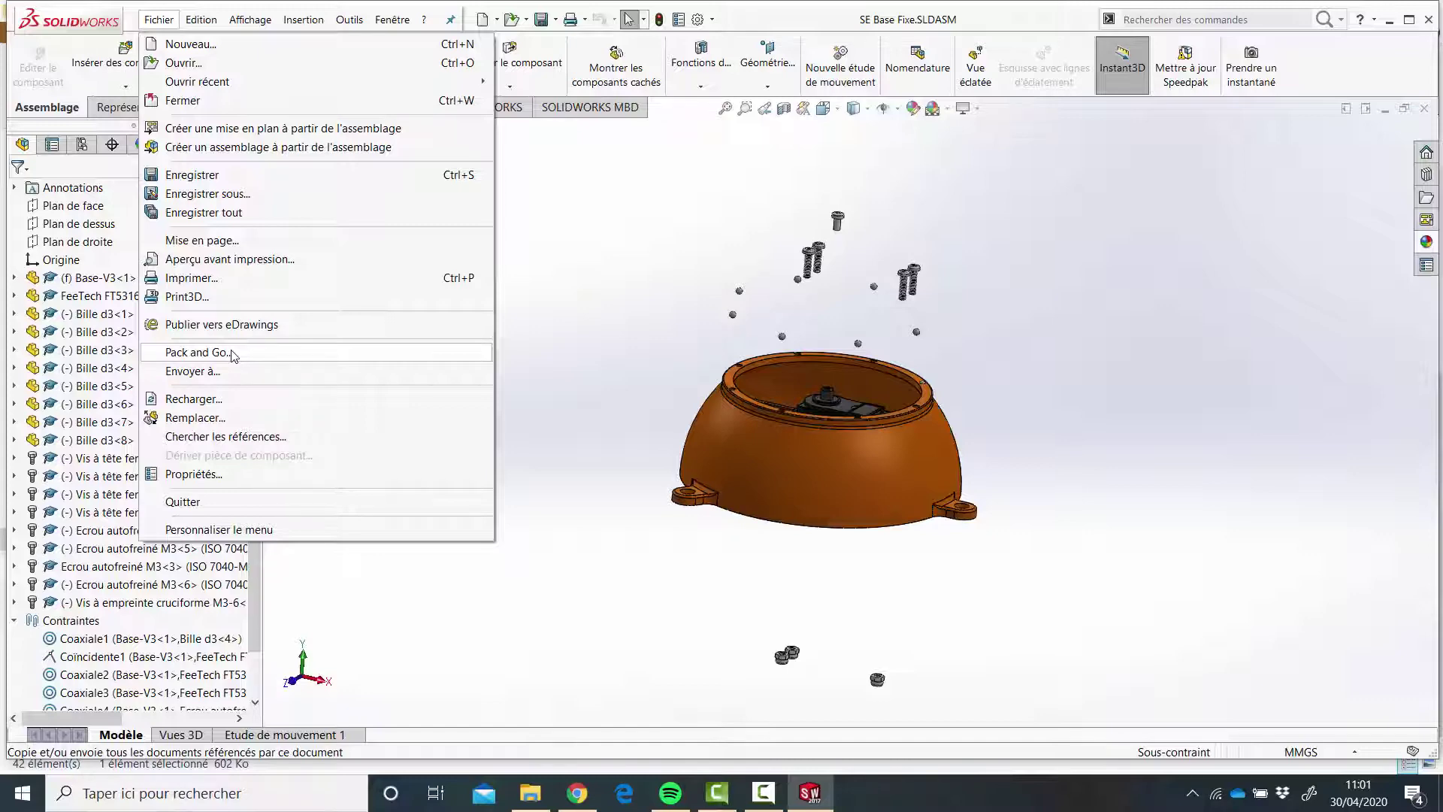
{"action": "left_click", "coordinate": [198, 353]}
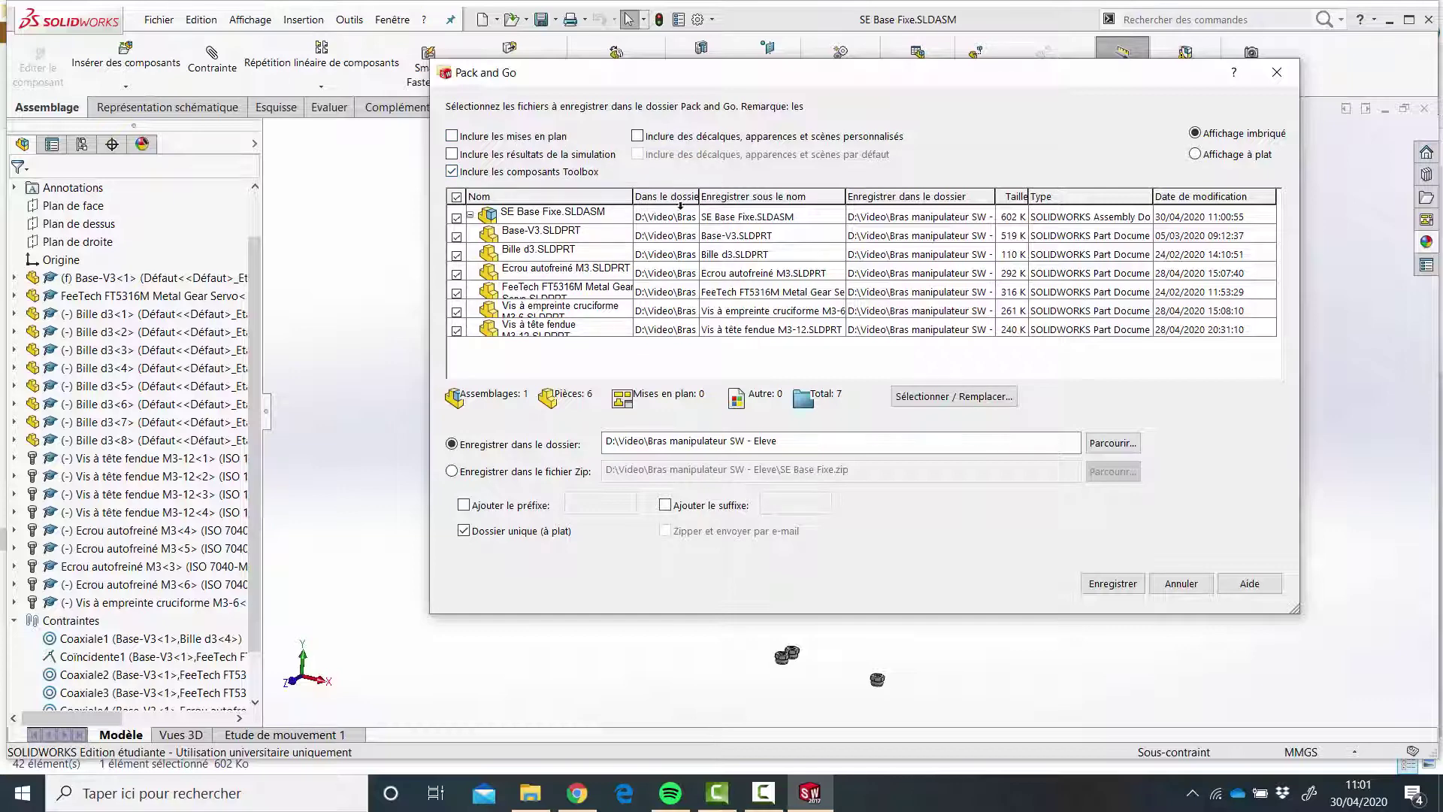
{"action": "left_click", "coordinate": [528, 475]}
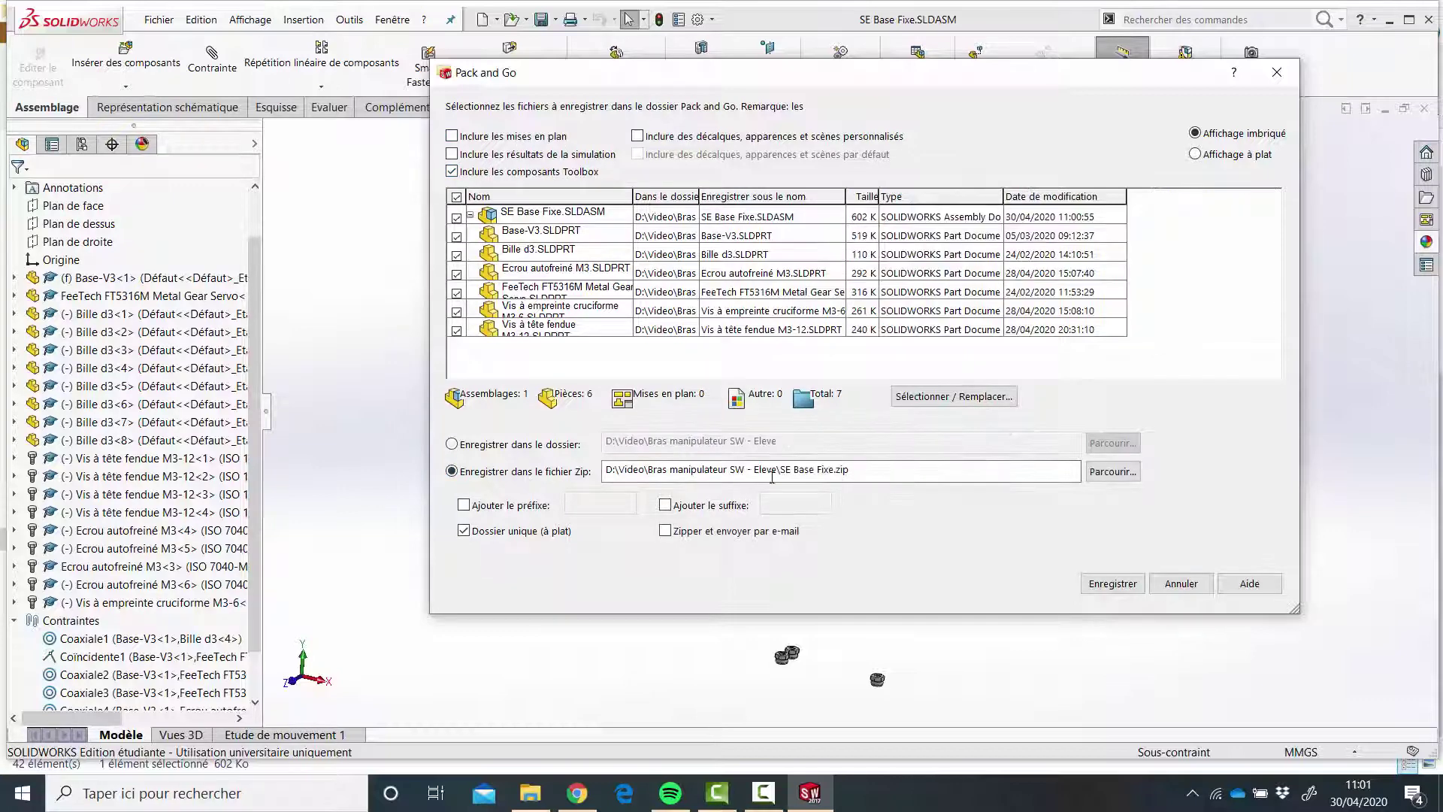
{"action": "left_click", "coordinate": [833, 472]}
{"action": "left_click", "coordinate": [838, 474]}
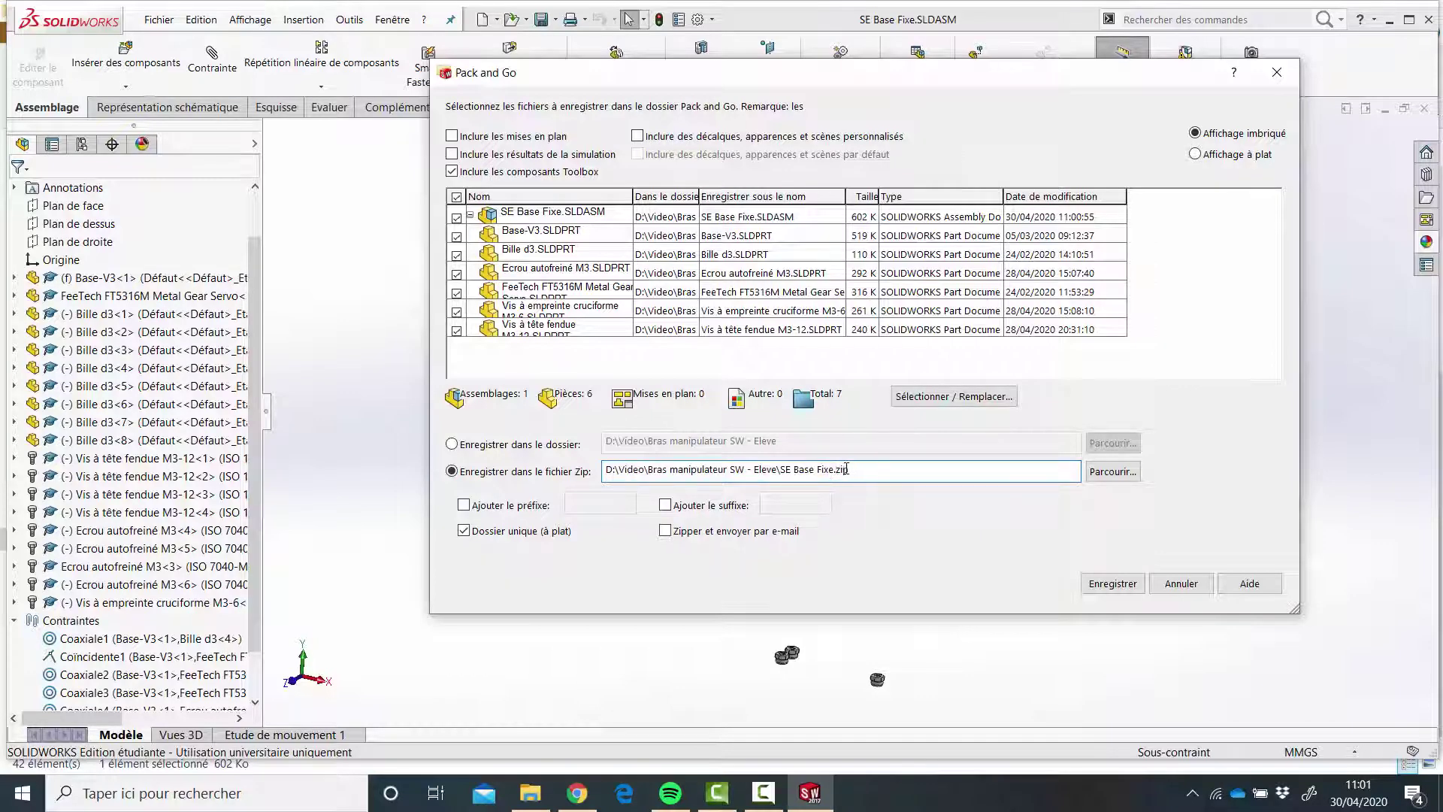
{"action": "left_click", "coordinate": [1104, 473]}
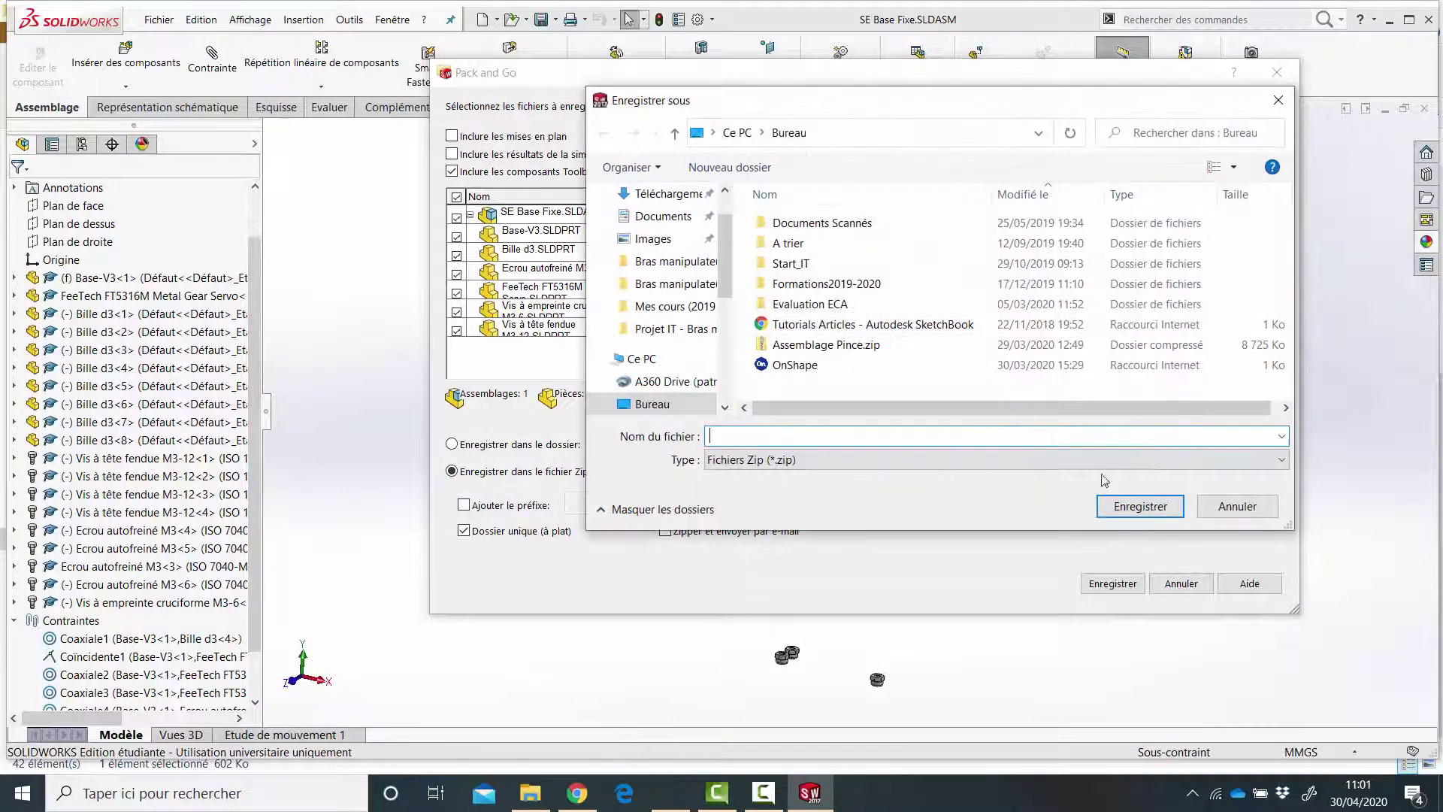
{"action": "left_click", "coordinate": [1252, 508]}
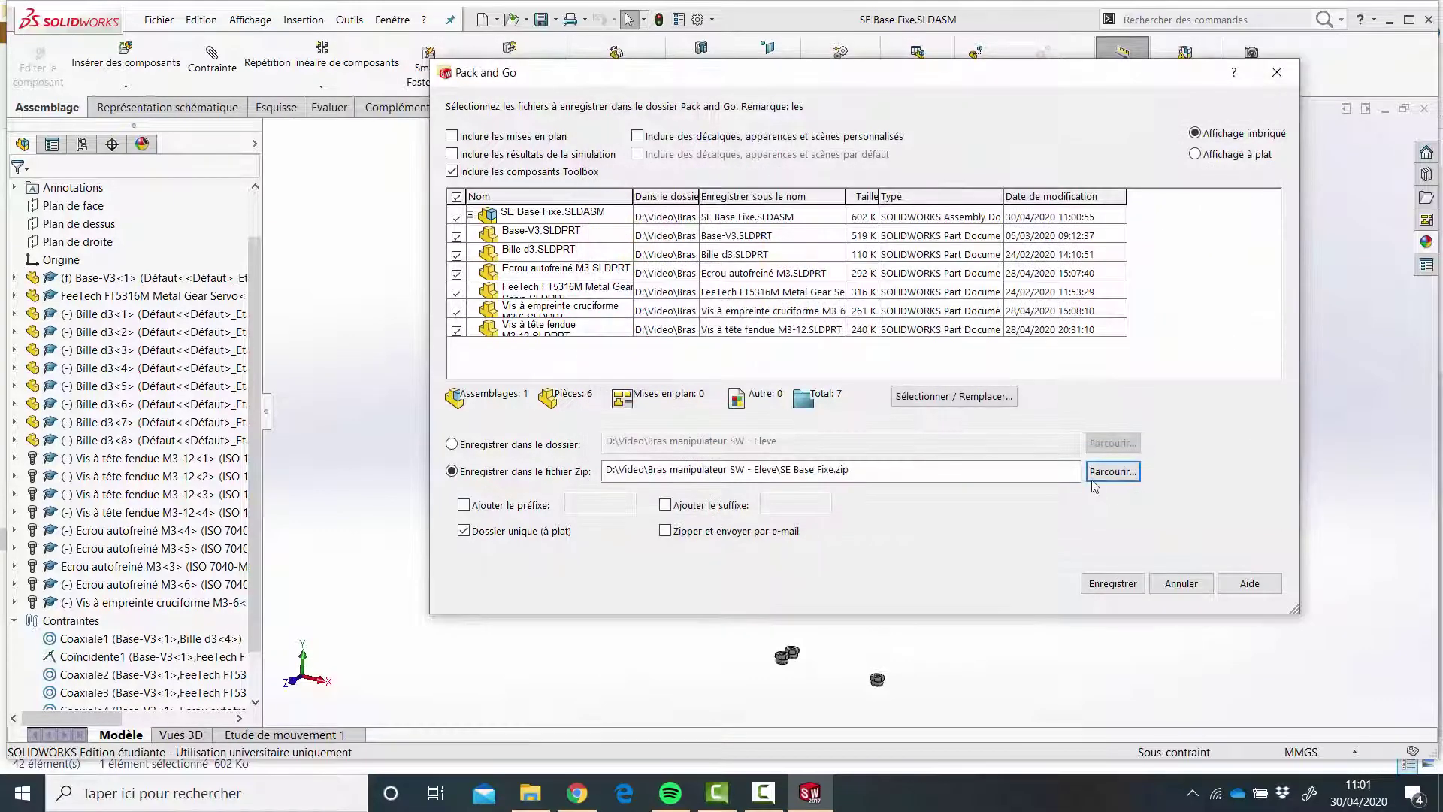
{"action": "left_click", "coordinate": [1109, 583]}
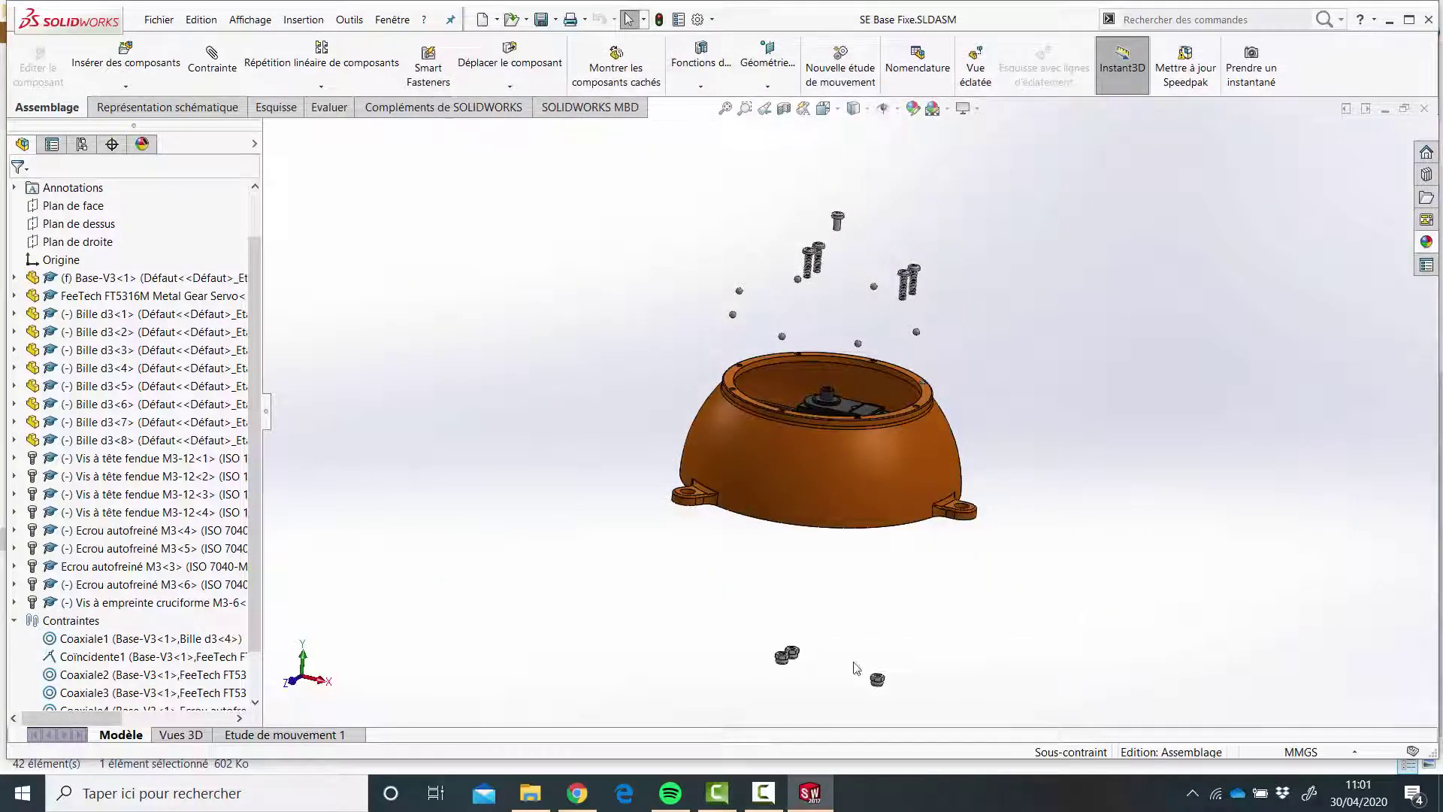
- Switch to File Explorer, locate SE Base Fixe.zip in the project folder, and open SE Base rotative.SLDASM
{"action": "left_click", "coordinate": [530, 792]}
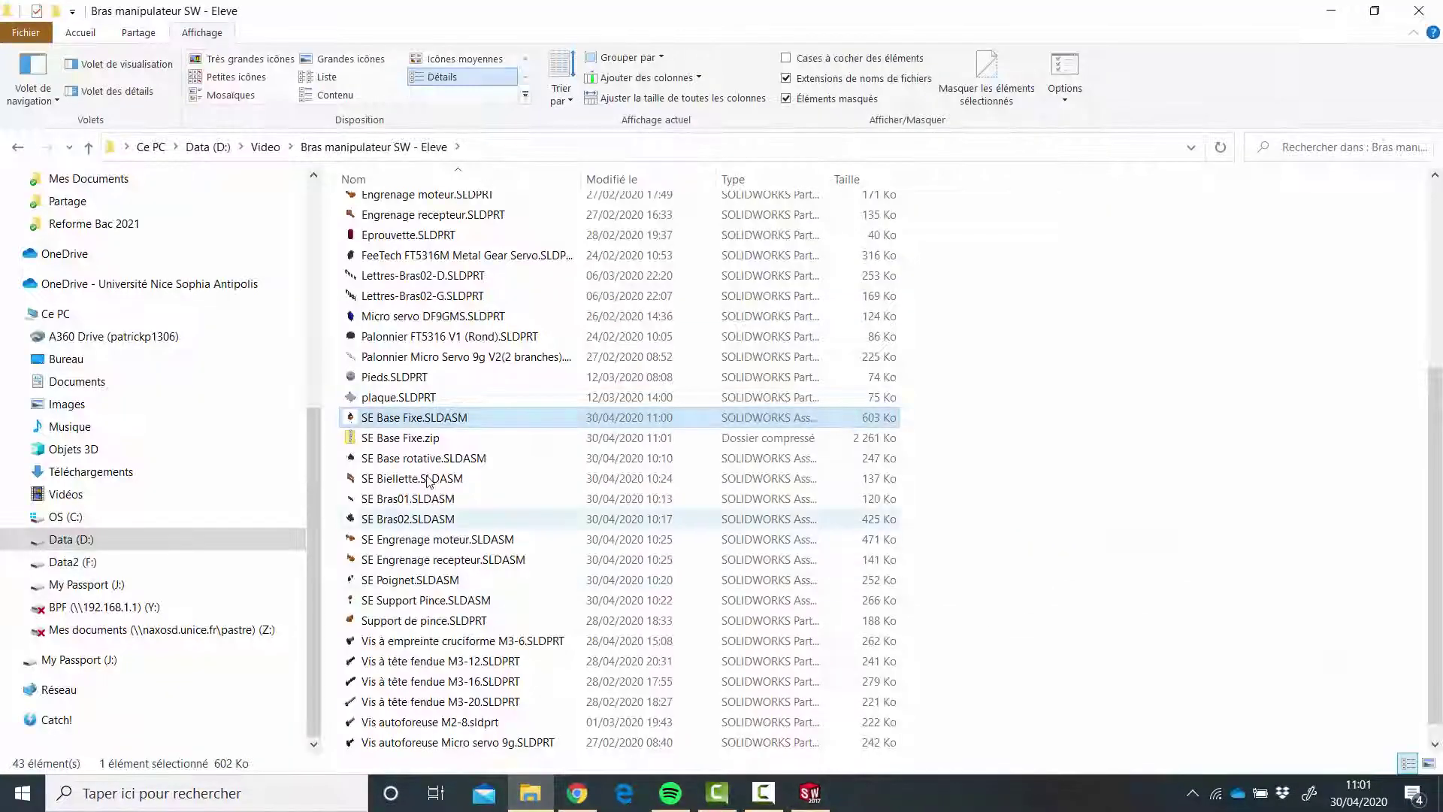
{"action": "left_click", "coordinate": [405, 443]}
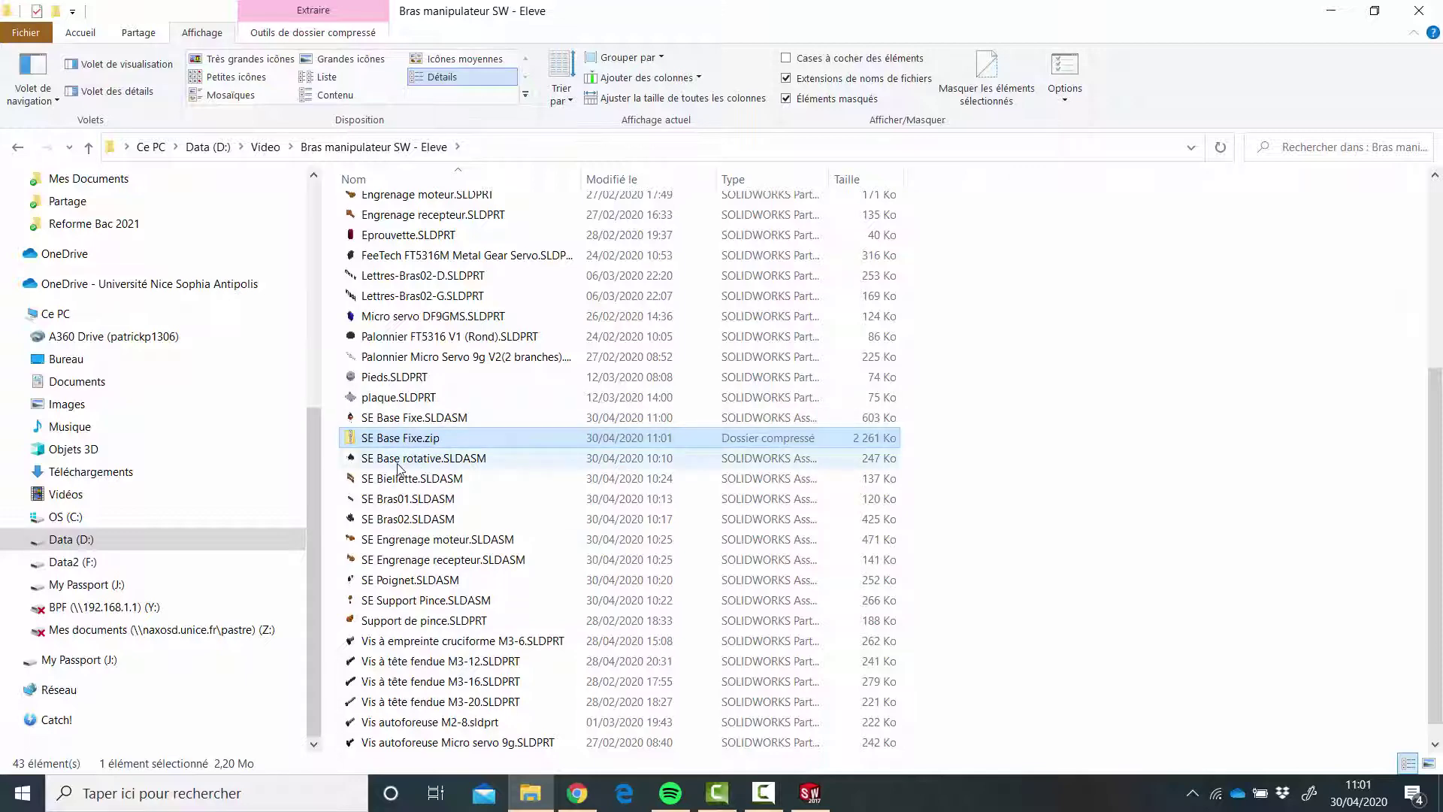
{"action": "double_click", "coordinate": [398, 460]}
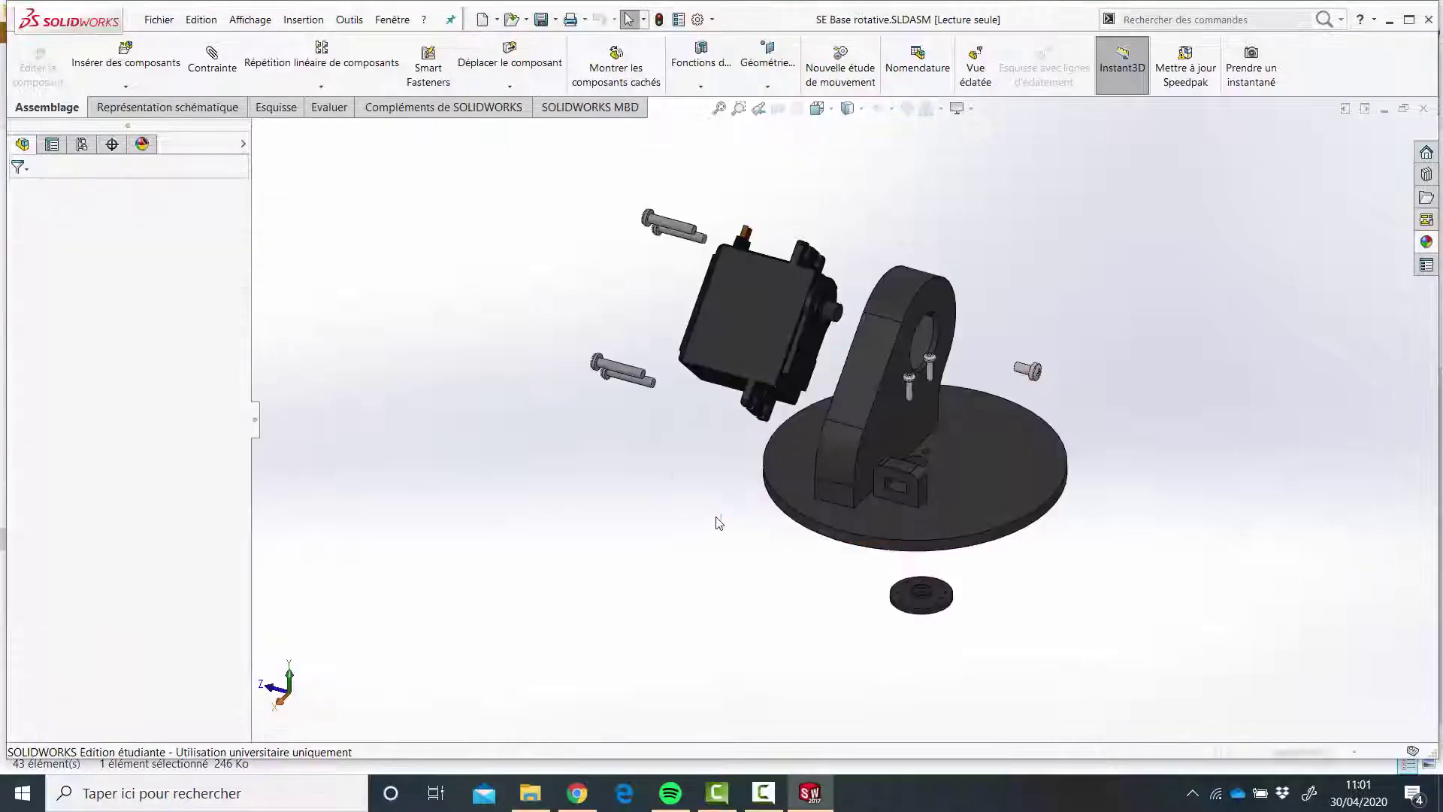